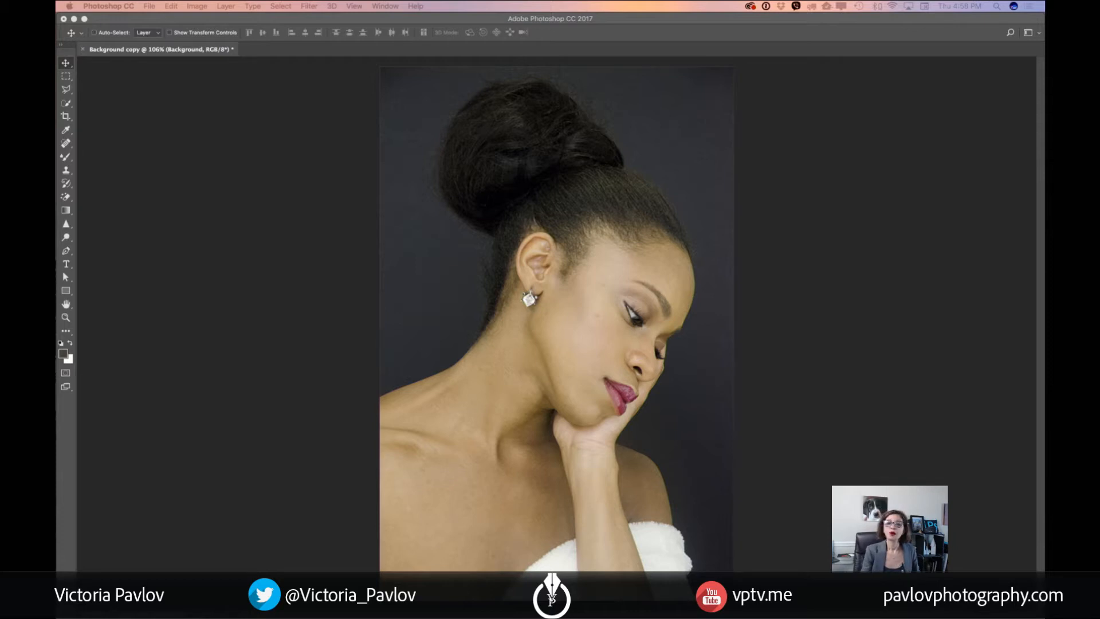
Open the portrait's Background layer in the Camera Raw filter and enlarge the filter window
left_click(227, 283)
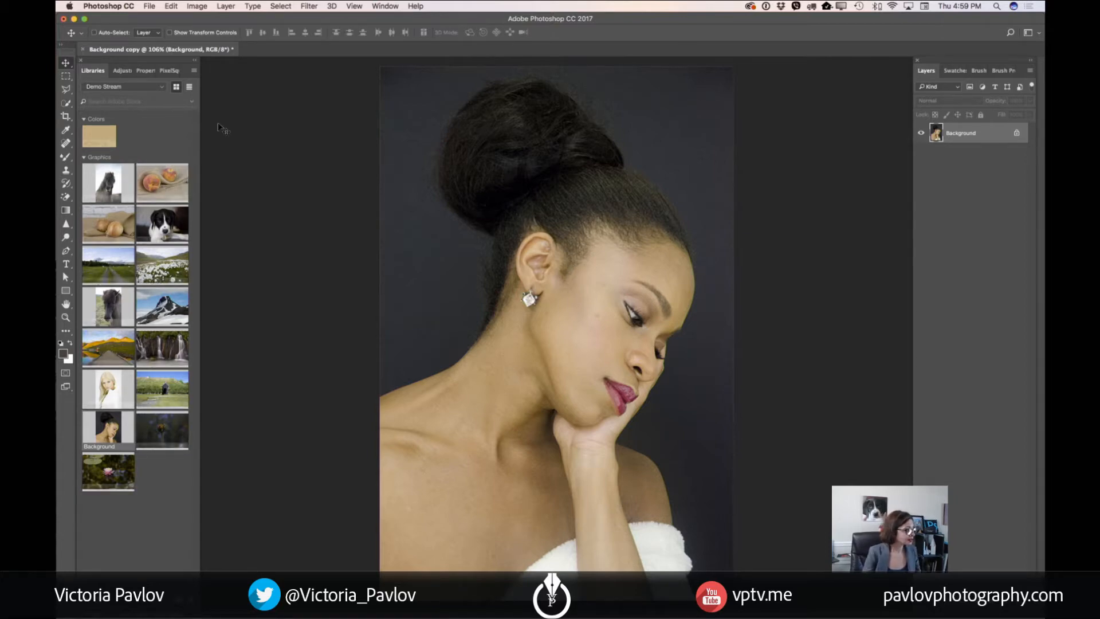
left_click(66, 316)
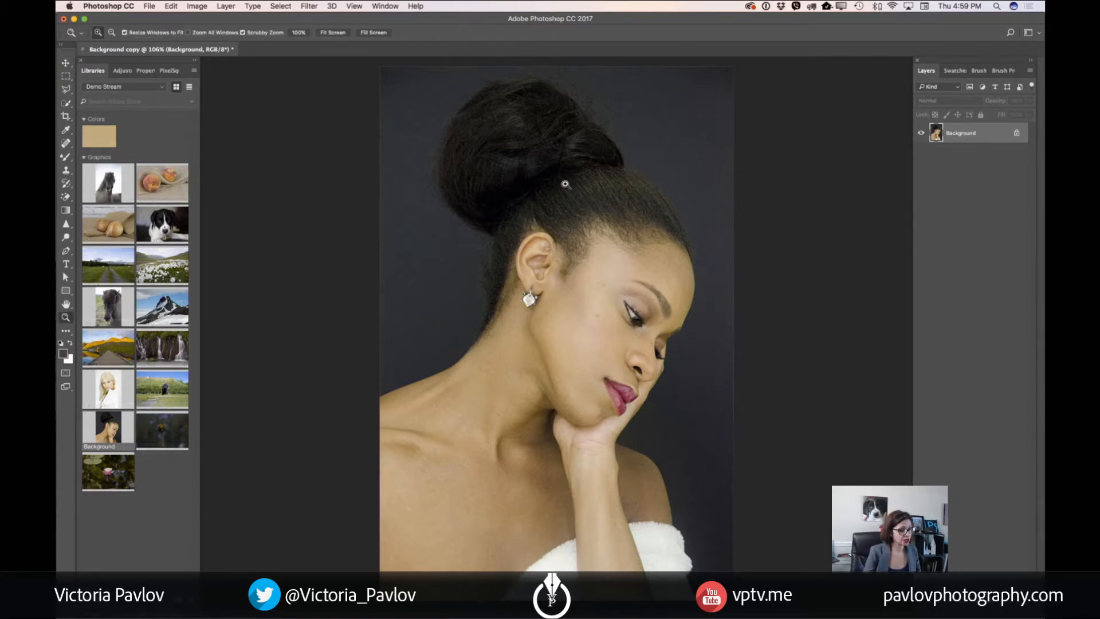
left_click_drag(565, 184, 572, 222)
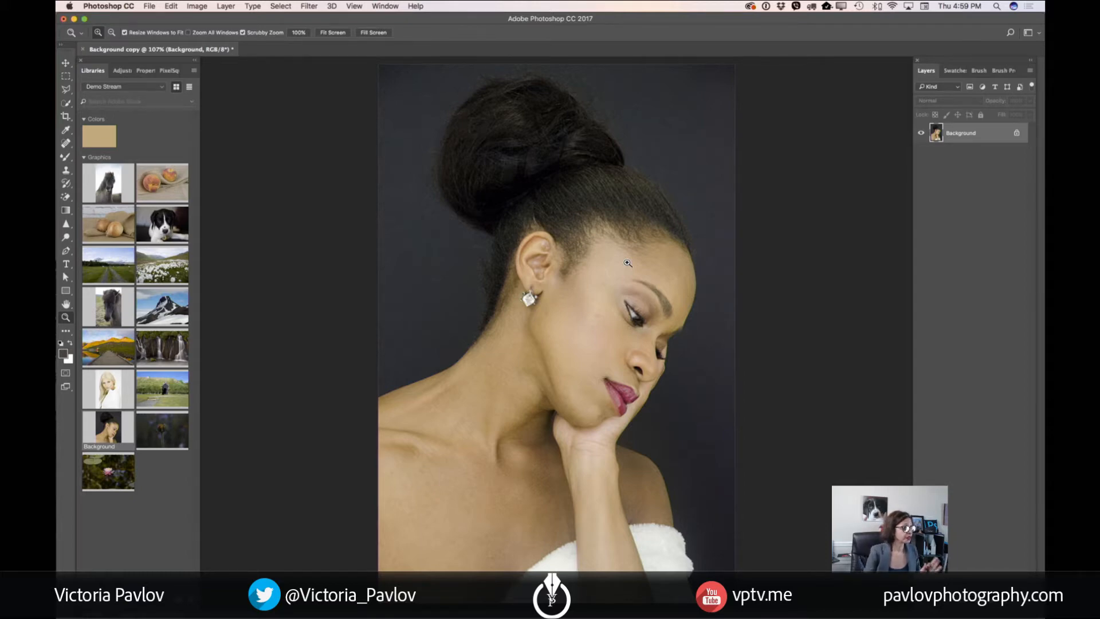
left_click(308, 7)
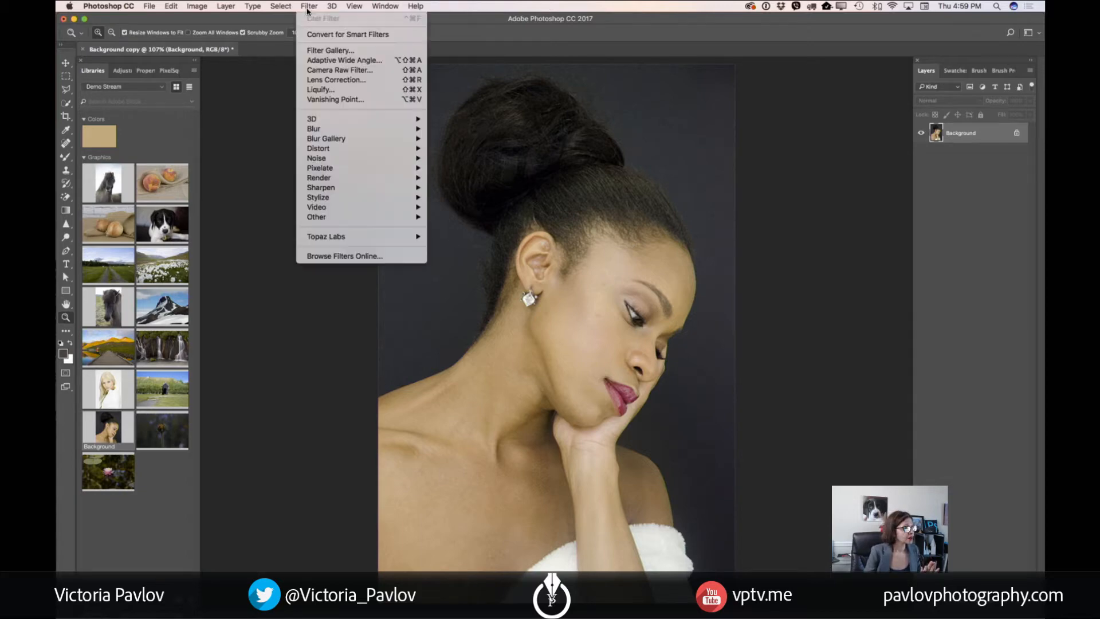
left_click(347, 70)
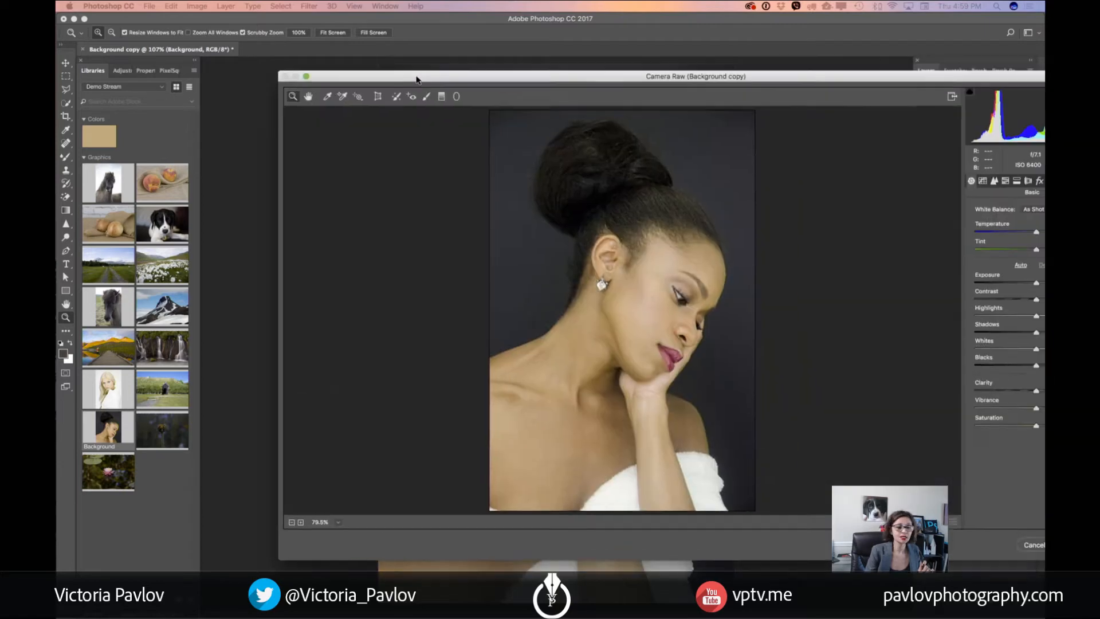
left_click_drag(417, 77, 273, 58)
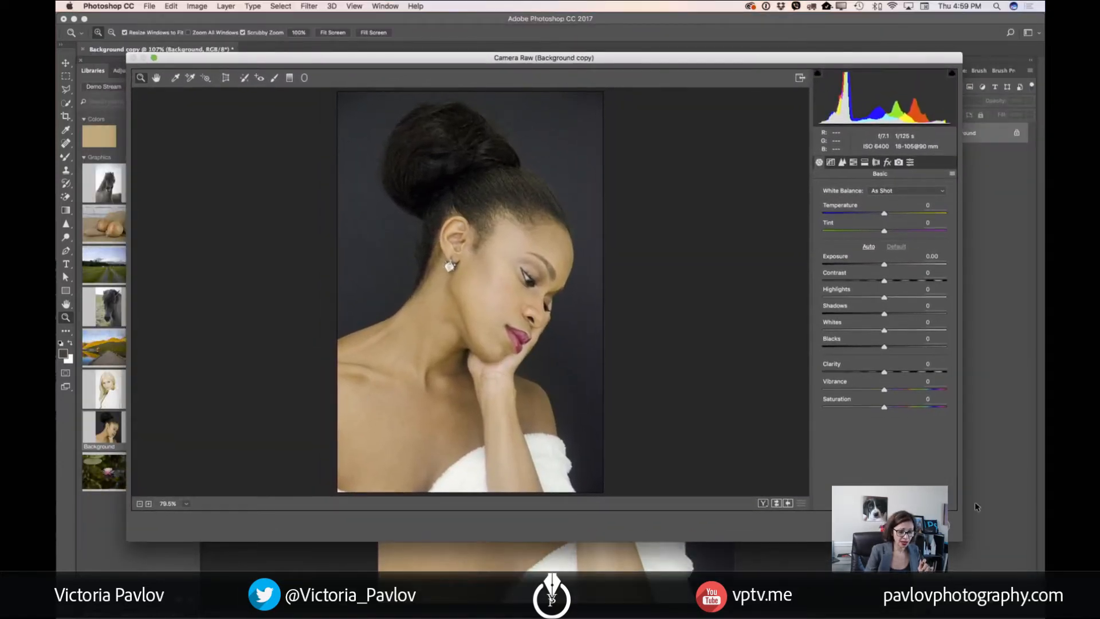
left_click_drag(960, 540, 1006, 570)
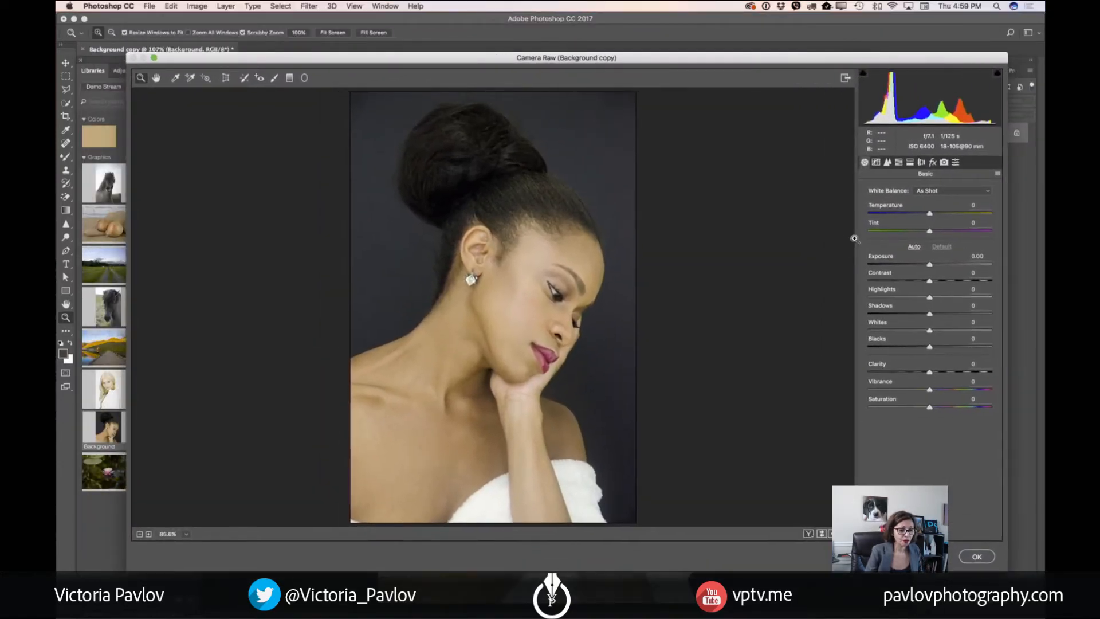
Apply Camera Raw adjustments of exposure +0.35, contrast +17 and blacks -49 to the portrait
mouse_move(930, 264)
left_mouse_down()
mouse_move(919, 282)
mouse_move(941, 283)
left_mouse_up()
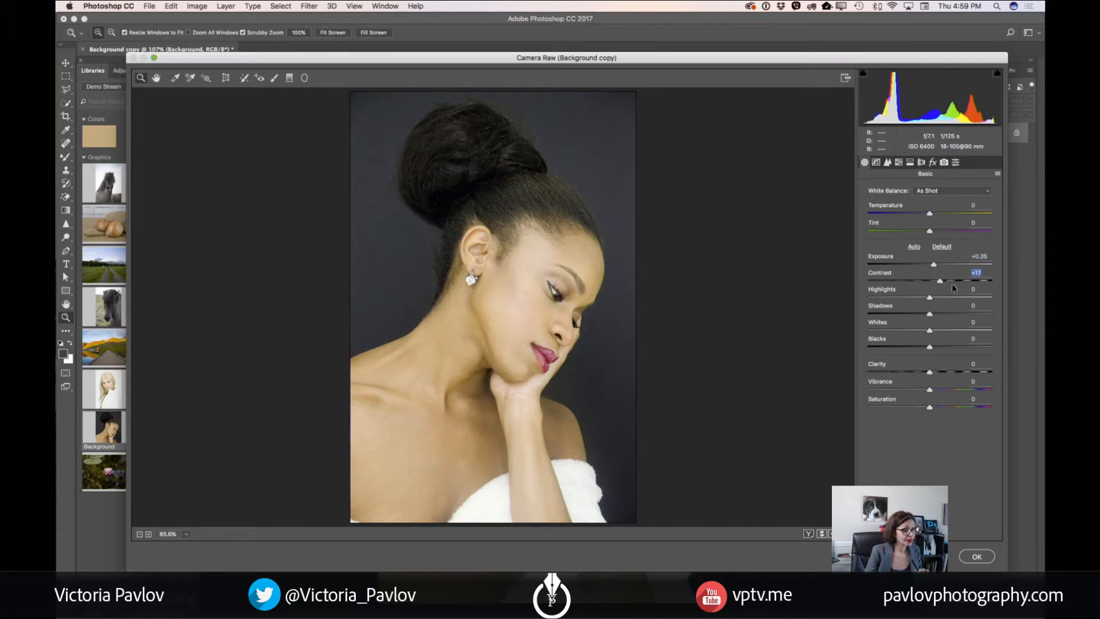
left_click_drag(929, 347, 898, 352)
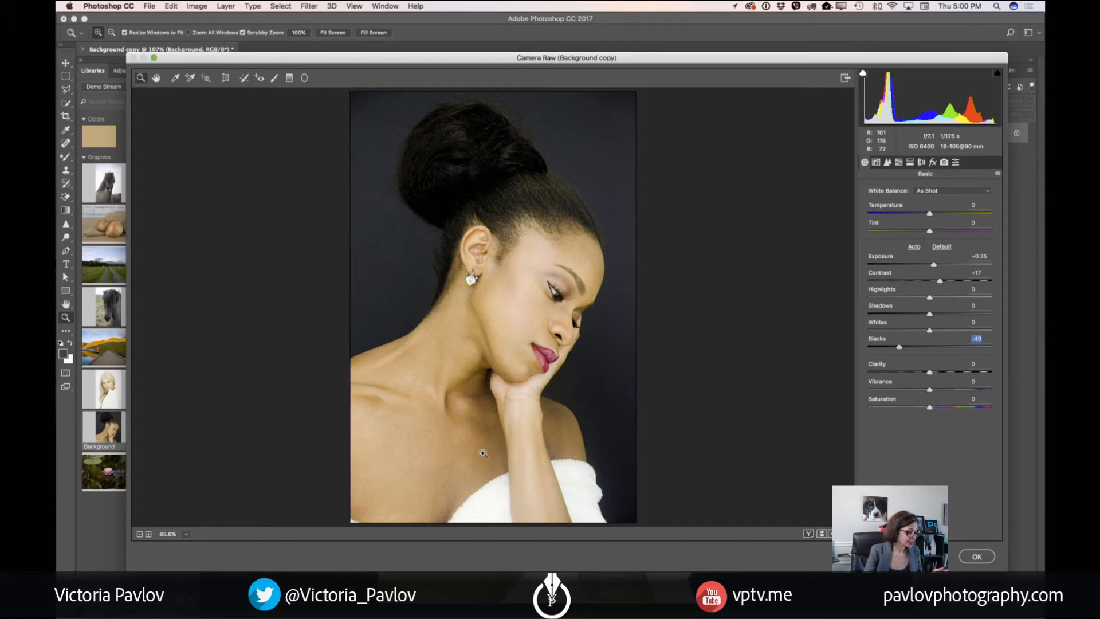
mouse_move(564, 431)
left_mouse_down()
mouse_move(594, 450)
mouse_move(564, 422)
left_mouse_up()
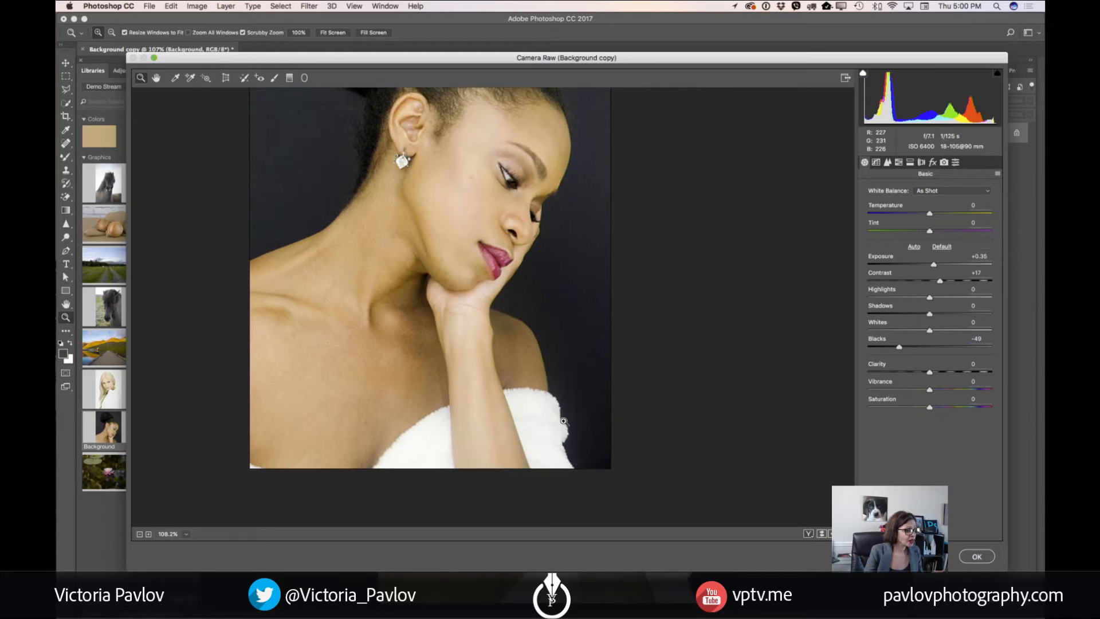
left_click_drag(467, 261, 477, 310)
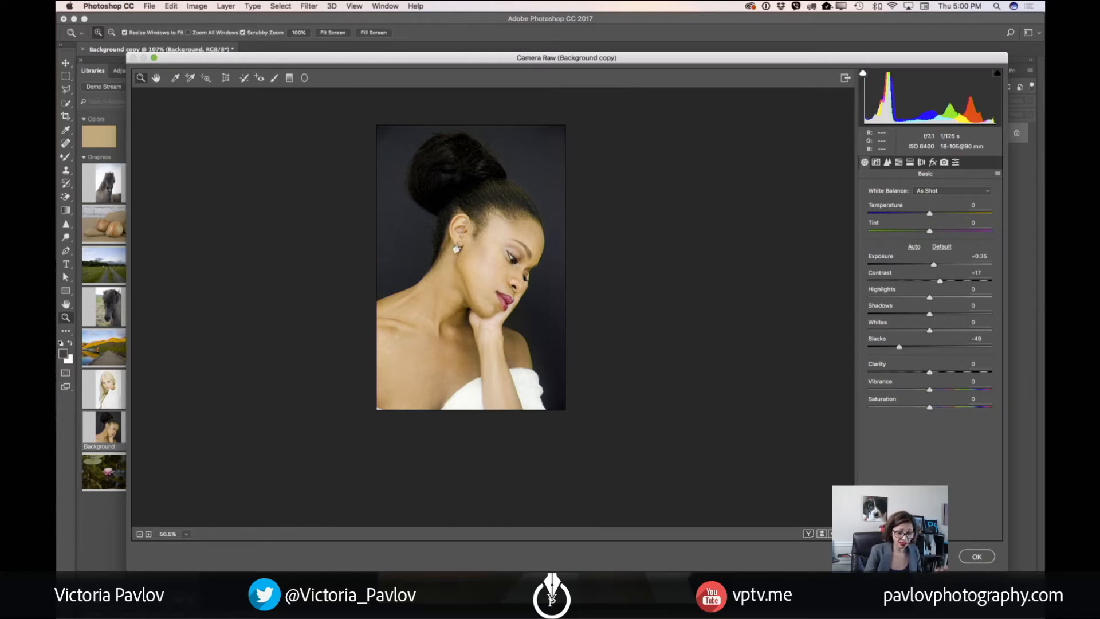
left_click(978, 558)
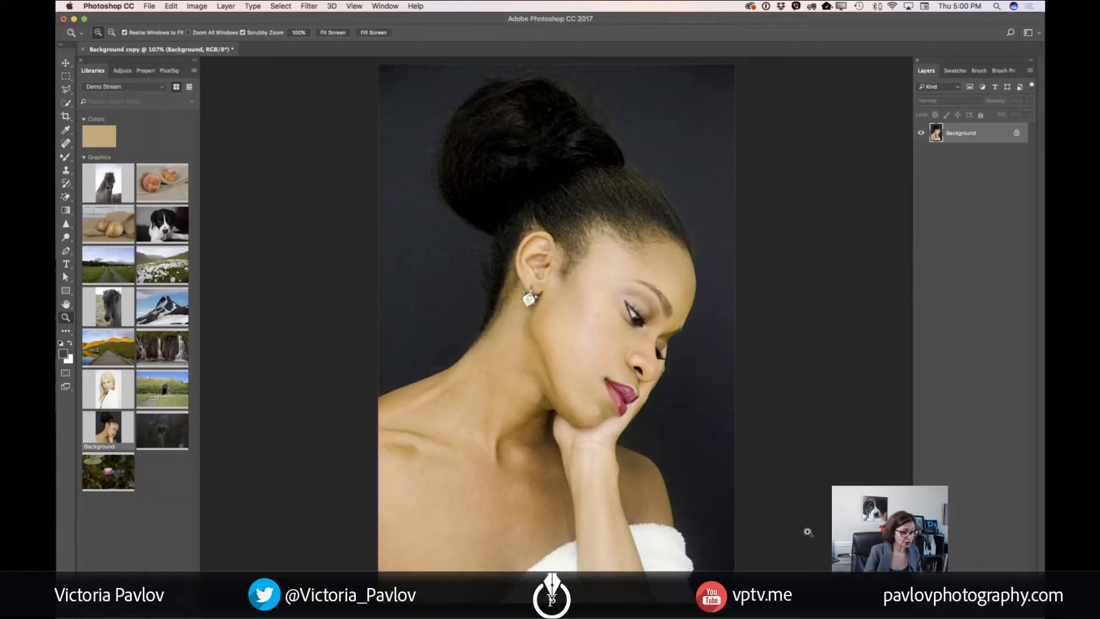
Duplicate the adjusted portrait as a separate document
left_click_drag(692, 471, 676, 469)
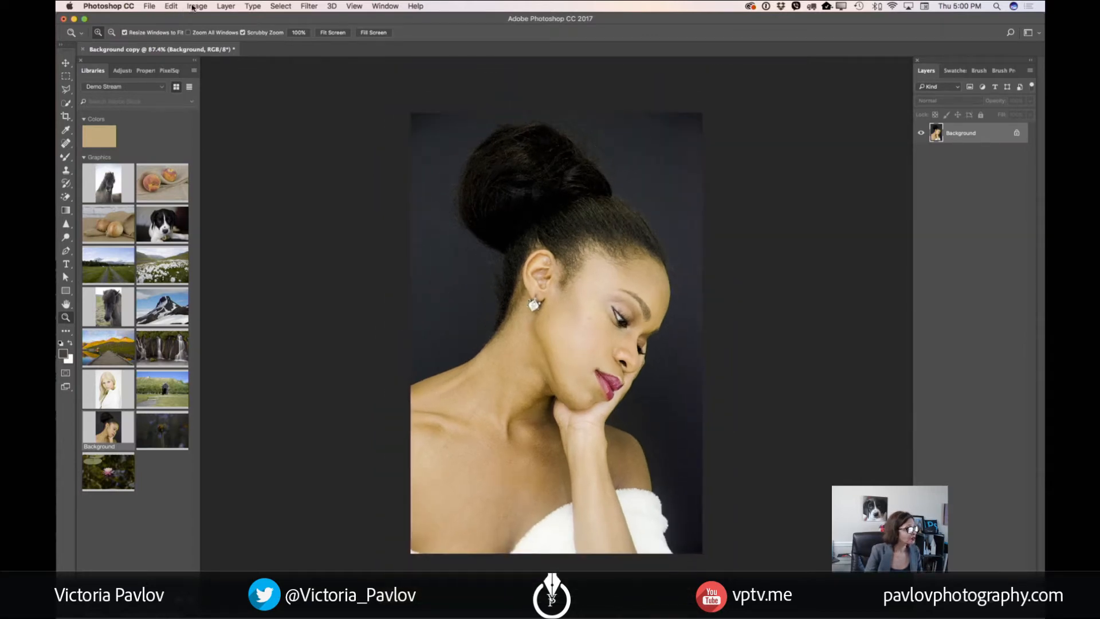
left_click(194, 7)
left_click(236, 151)
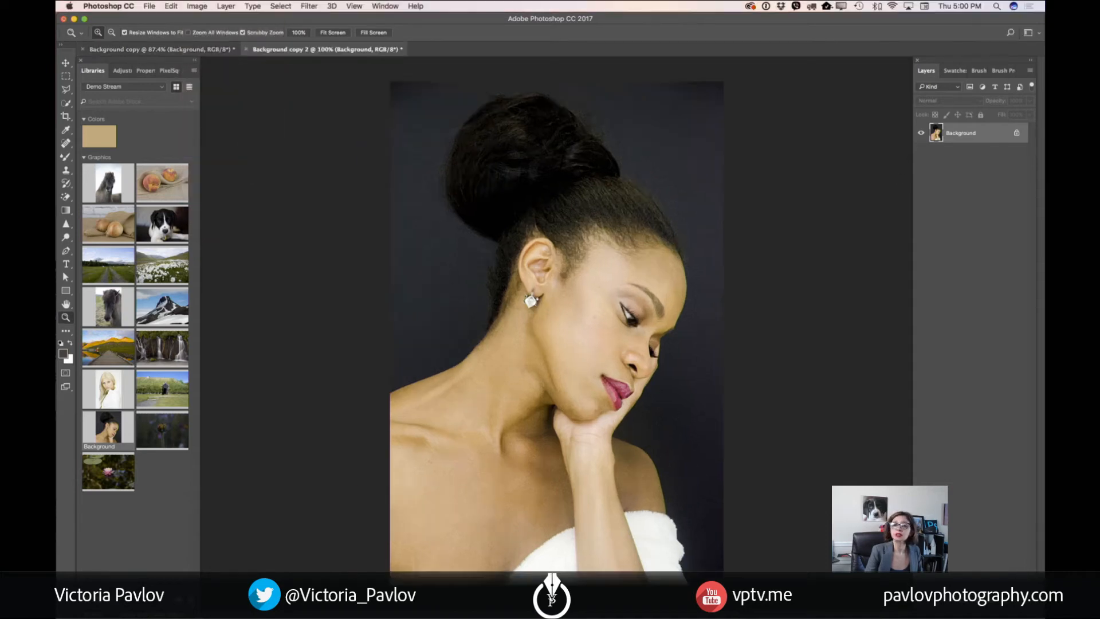
Convert the locked Background of the duplicated document to a regular layer and duplicate that layer
left_click_drag(641, 258, 628, 257)
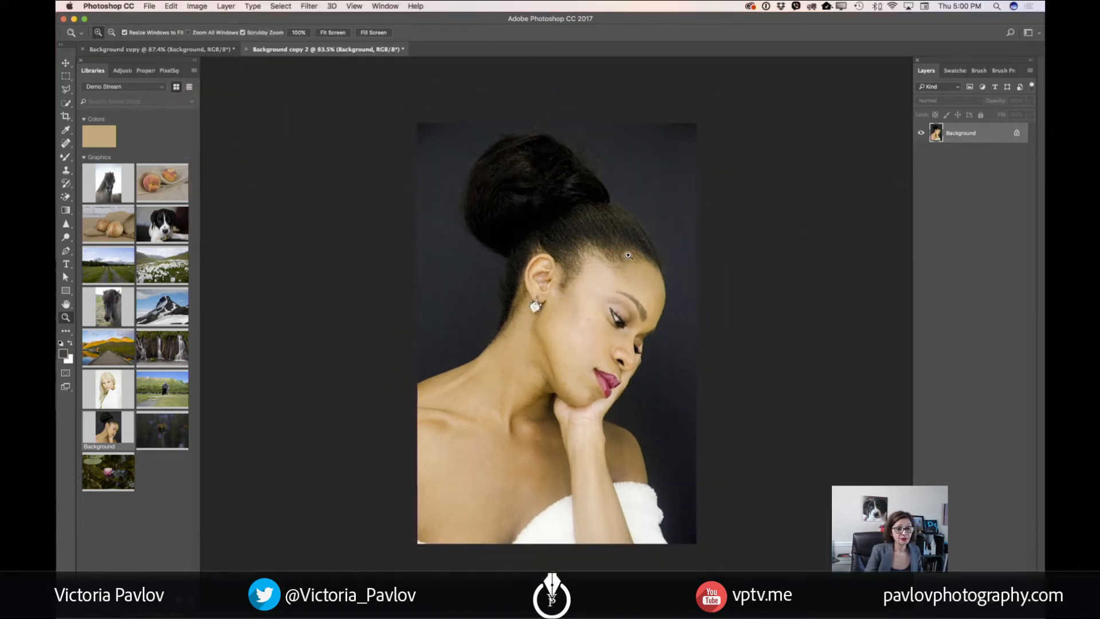
left_click(1016, 132)
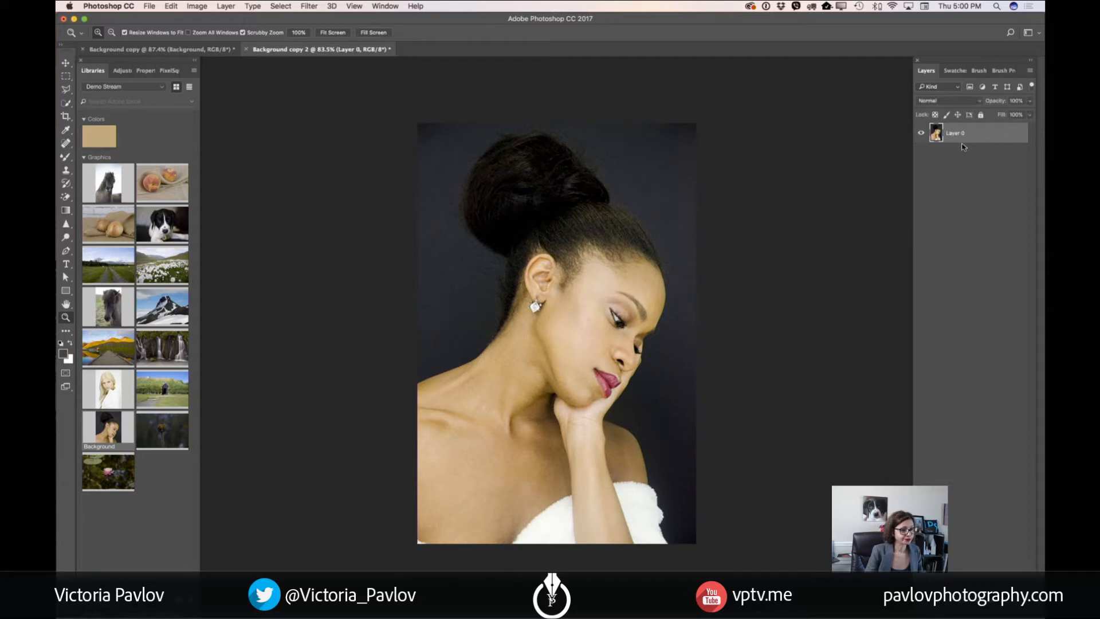
left_click_drag(975, 140, 1002, 603)
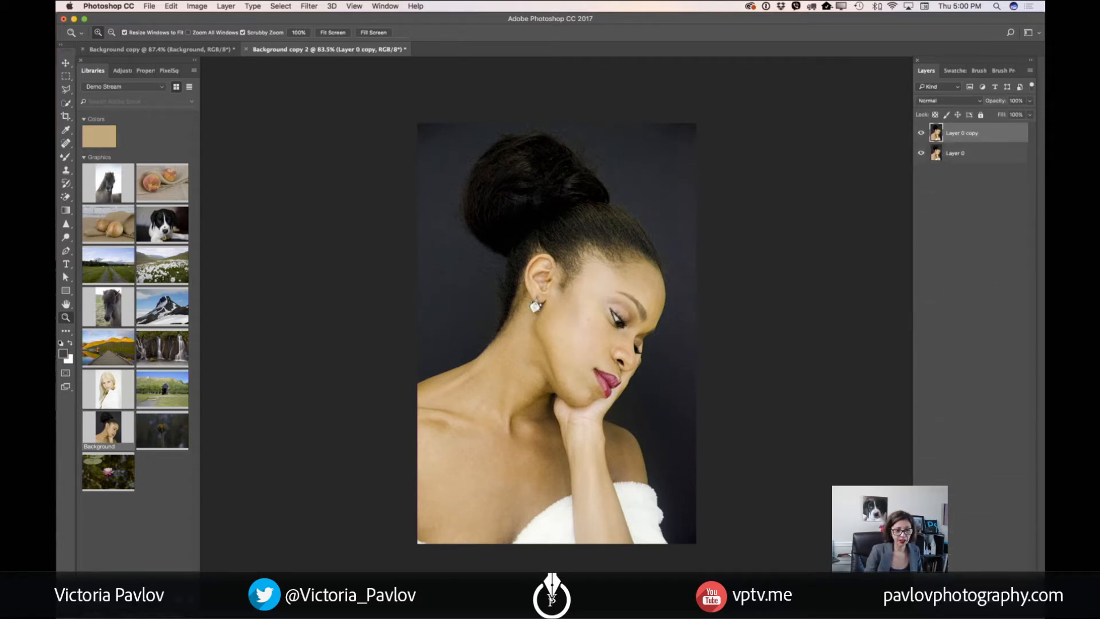
Open the Oil Paint filter for the duplicated layer and set the brush stylization to 0.5
left_click(309, 6)
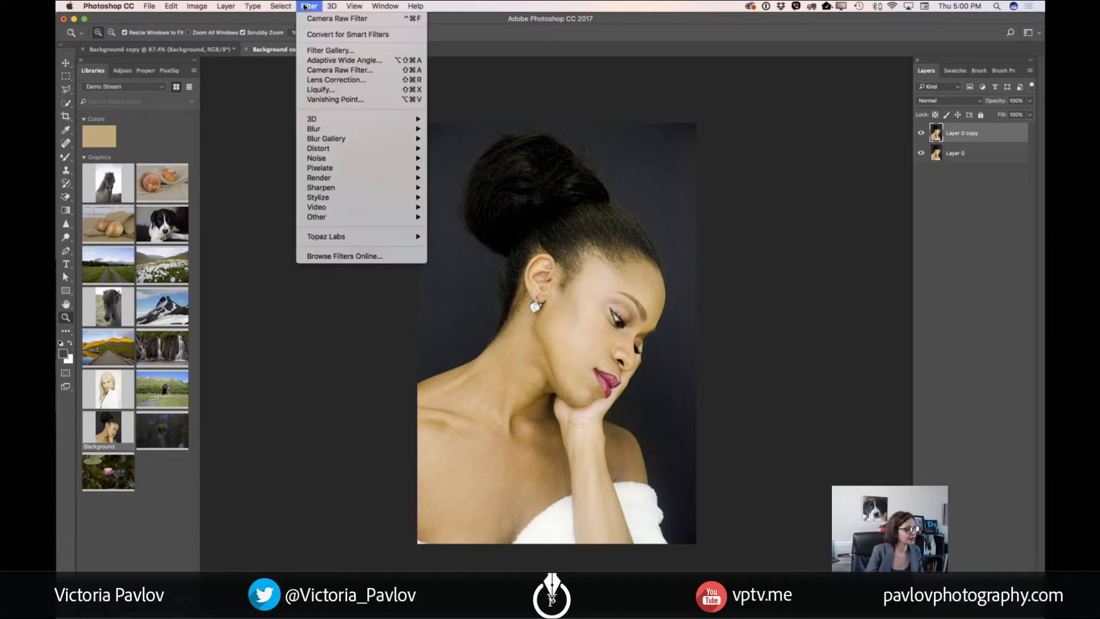
mouse_move(389, 200)
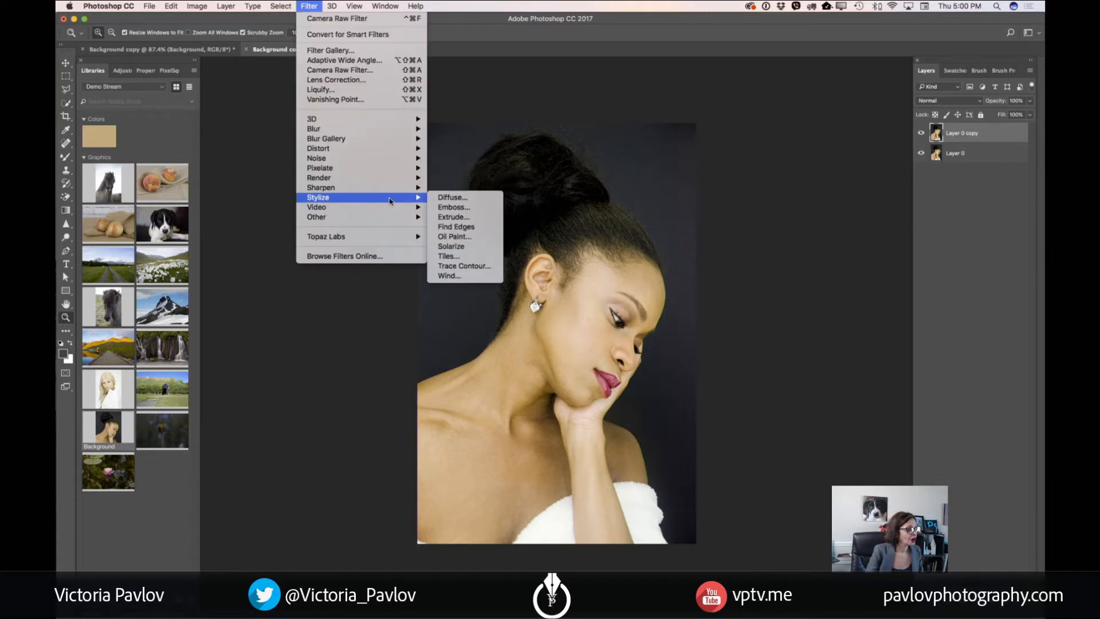
left_click(460, 238)
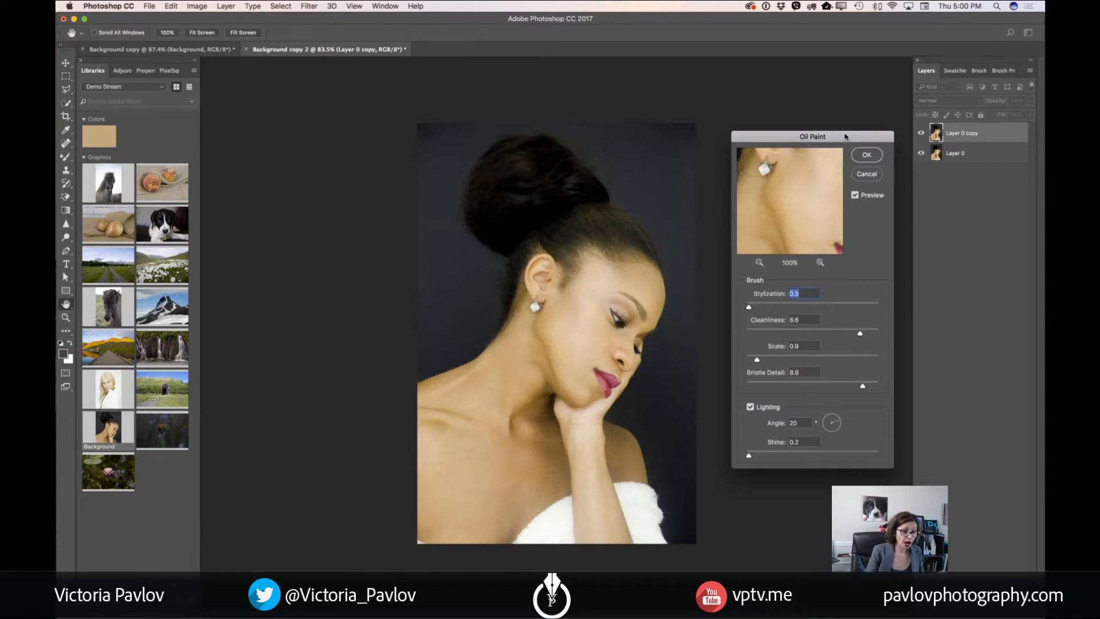
left_click_drag(844, 137, 799, 144)
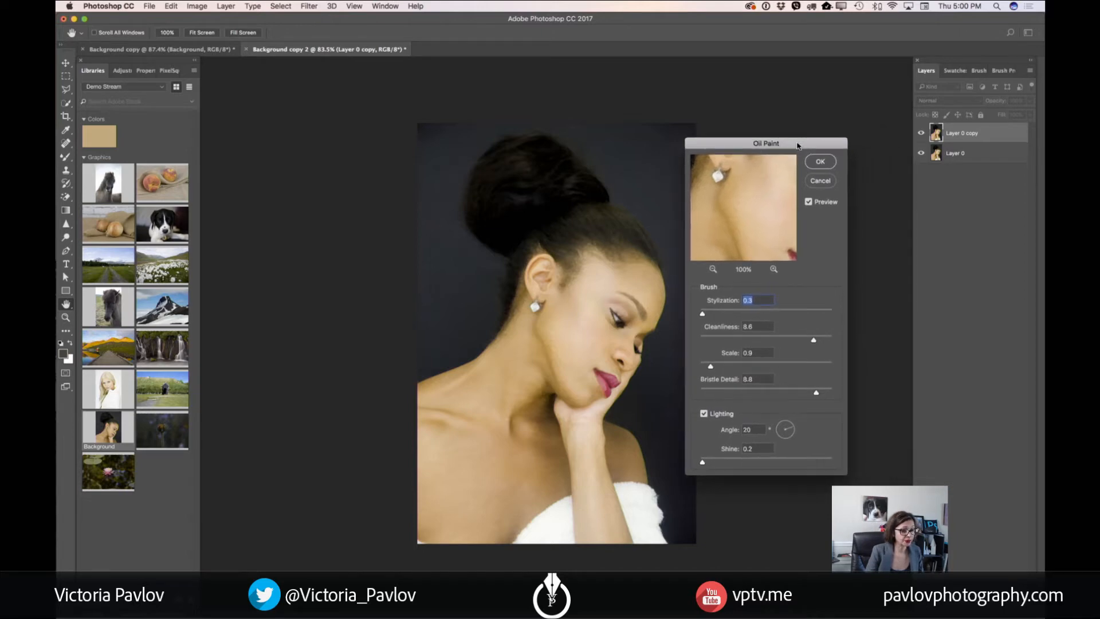
left_click_drag(700, 313, 705, 314)
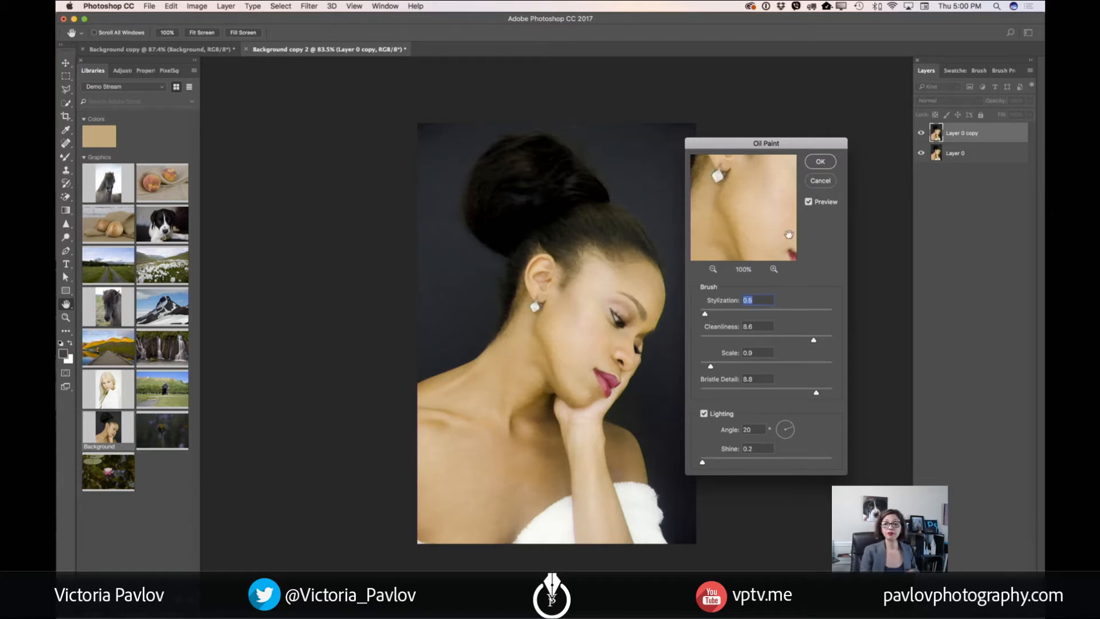
Examine the Oil Paint effect on the skin and toward the hairline in the filter preview at up to 400%
left_click(712, 269)
left_click(712, 269)
left_click(712, 269)
left_click(712, 269)
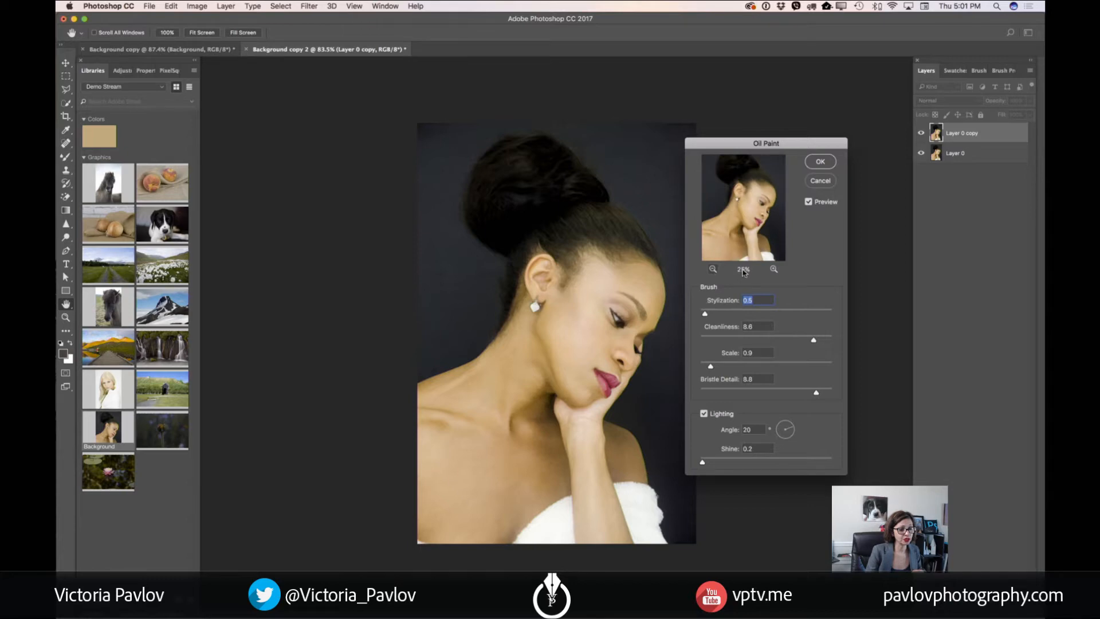
left_click(774, 269)
left_click(774, 269)
left_click(773, 269)
left_click(773, 269)
left_click(774, 269)
left_click(774, 269)
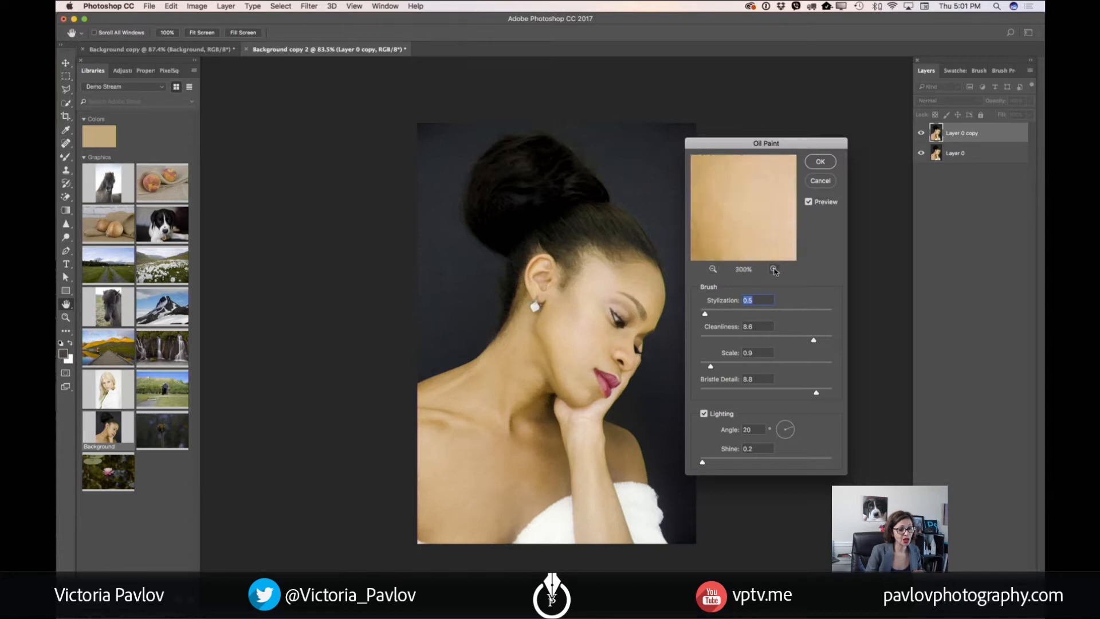
left_click(773, 269)
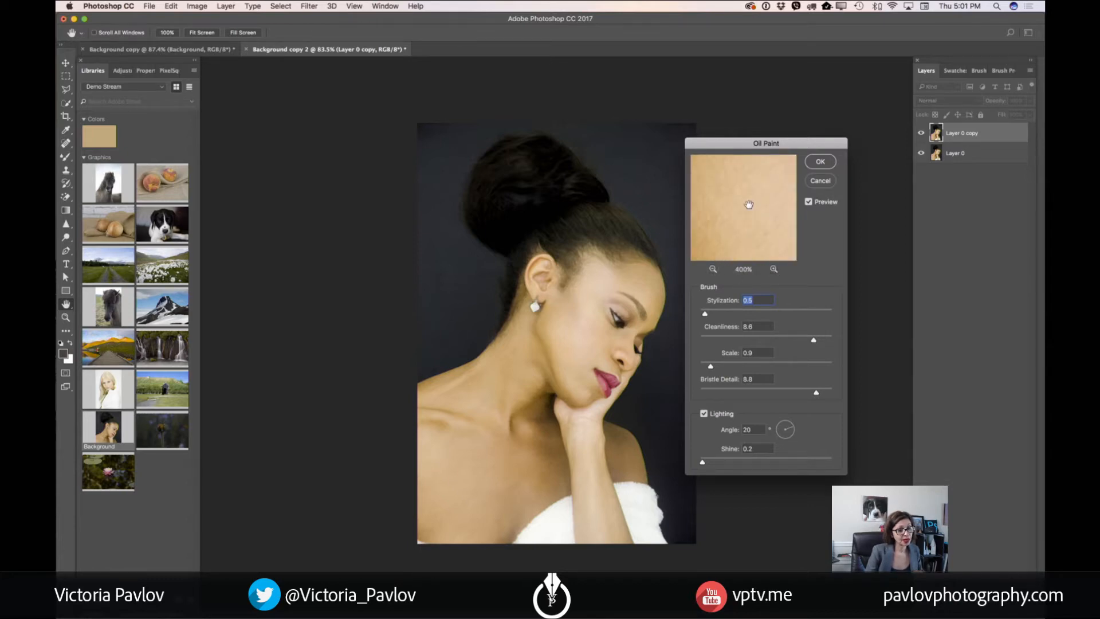
left_click_drag(761, 193, 725, 225)
left_click_drag(762, 187, 732, 246)
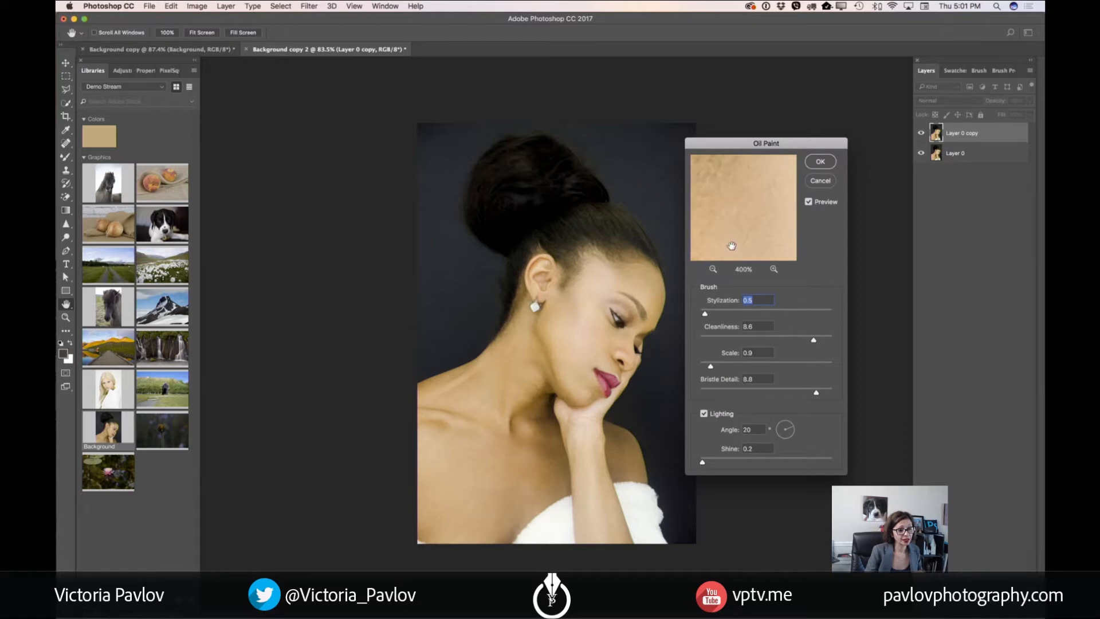
mouse_move(761, 195)
left_mouse_down()
mouse_move(728, 232)
mouse_move(713, 229)
left_mouse_up()
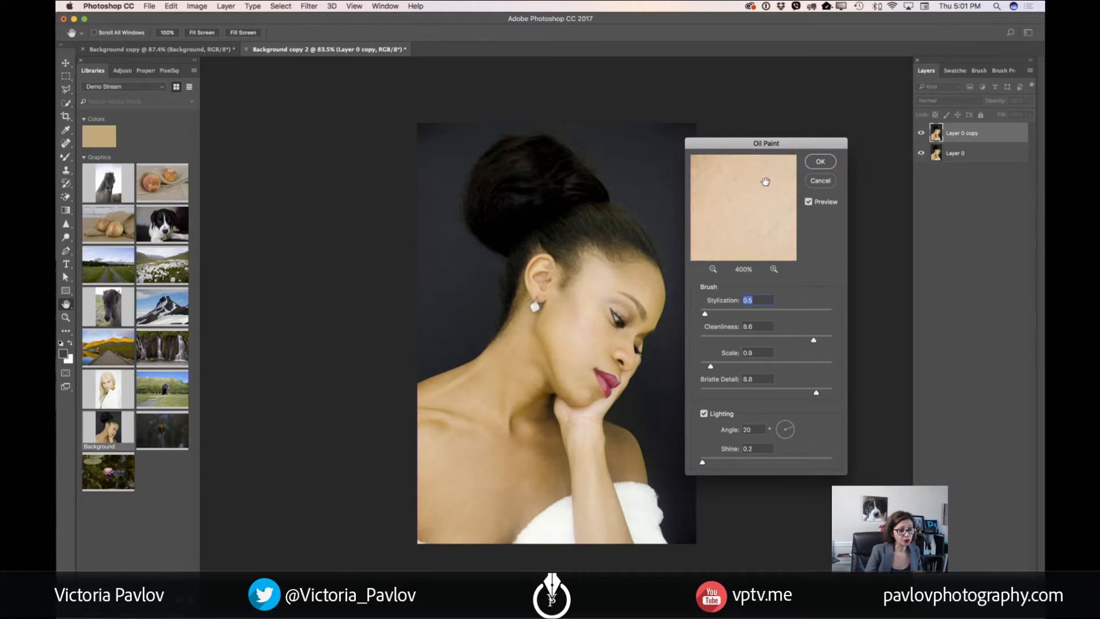
mouse_move(765, 181)
left_mouse_down()
mouse_move(729, 227)
mouse_move(744, 218)
mouse_move(734, 244)
left_mouse_up()
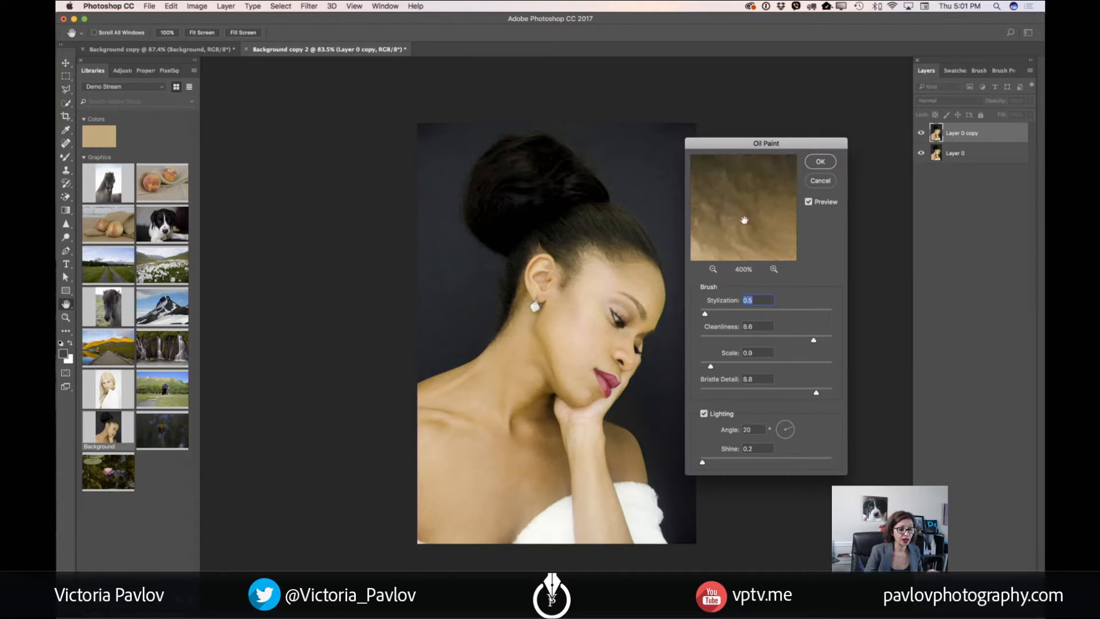
Compare the Oil Paint effect on the hair and facial skin at 200%, and frame the face in the preview at 67%
left_click(713, 269)
left_click(714, 268)
left_click_drag(732, 179, 749, 227)
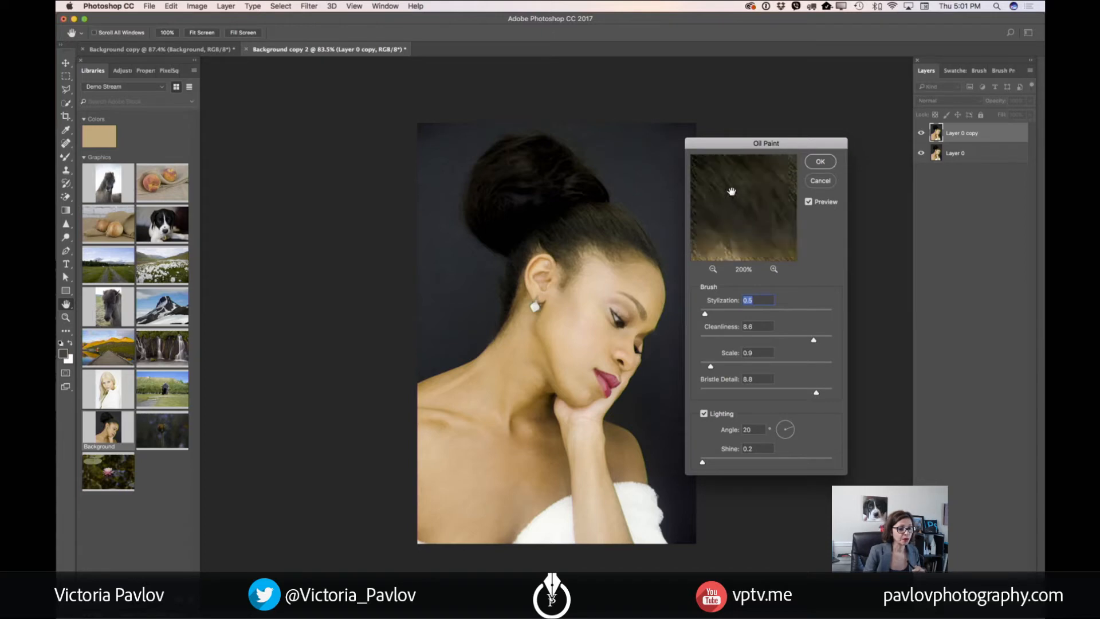
left_click_drag(730, 191, 760, 219)
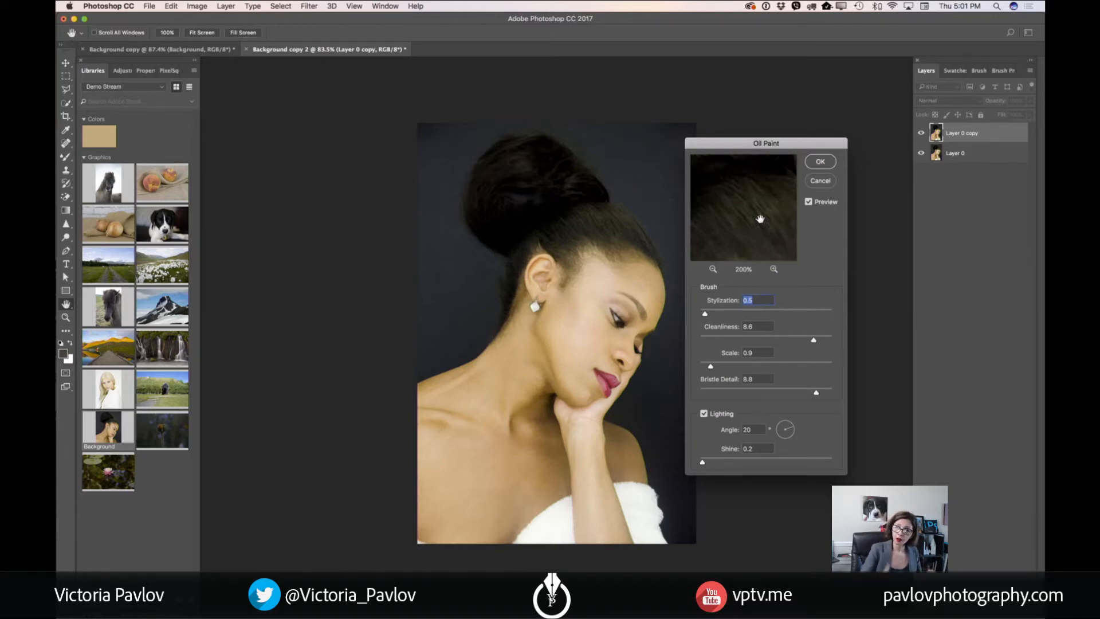
mouse_move(758, 221)
left_mouse_down()
mouse_move(759, 165)
mouse_move(779, 188)
left_mouse_up()
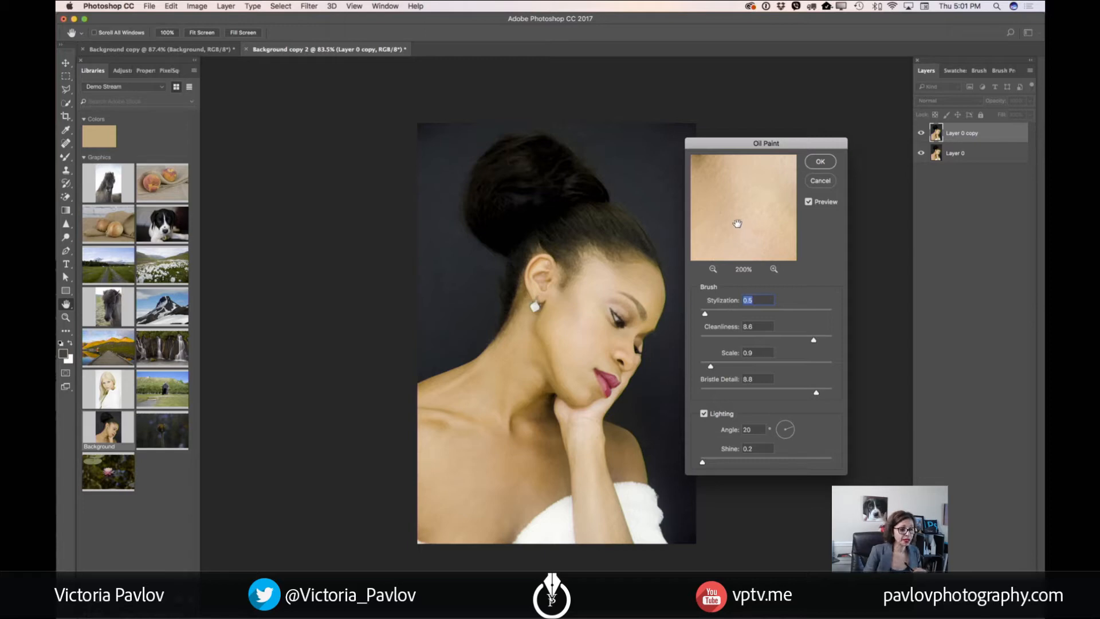
mouse_move(734, 225)
left_mouse_down()
mouse_move(744, 216)
mouse_move(746, 233)
mouse_move(751, 199)
left_mouse_up()
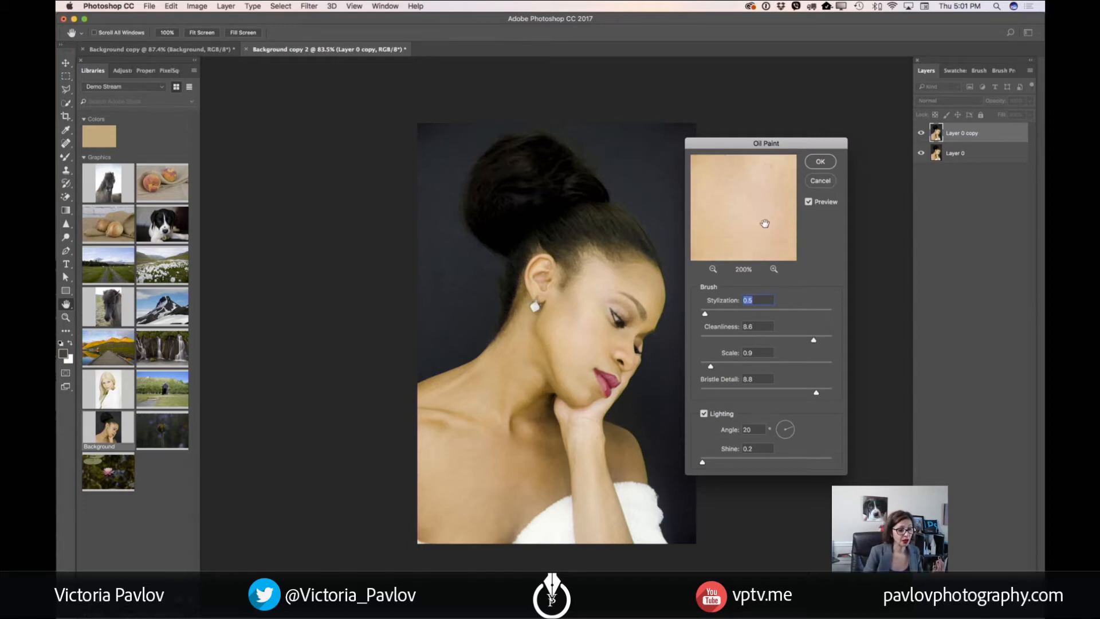
left_click(712, 268)
left_click(713, 269)
left_click_drag(734, 202, 735, 219)
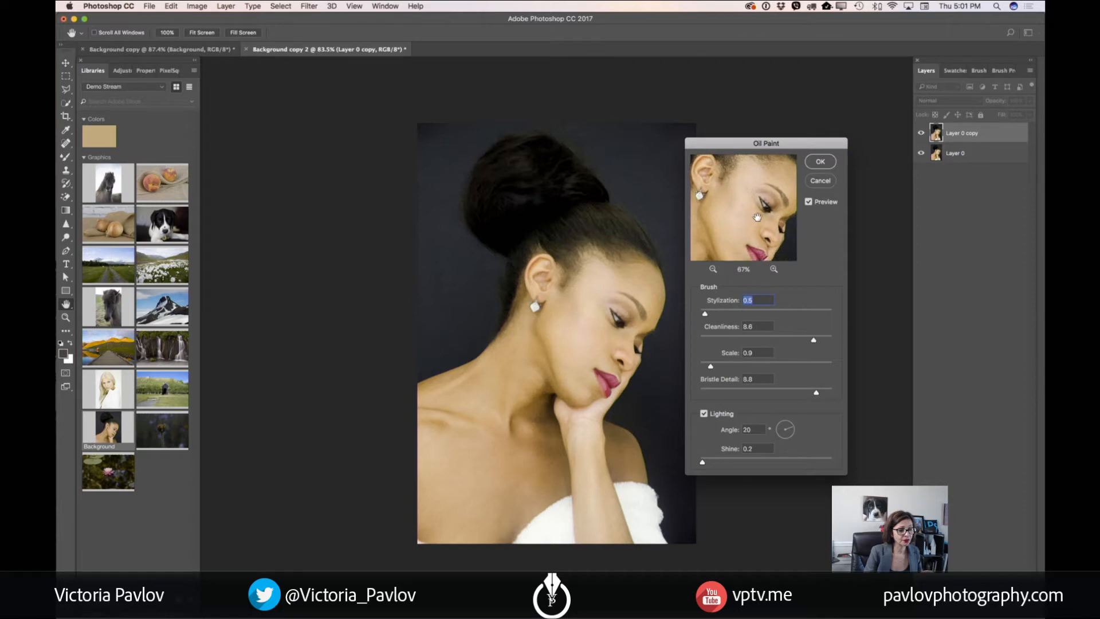
left_click_drag(757, 219, 758, 211)
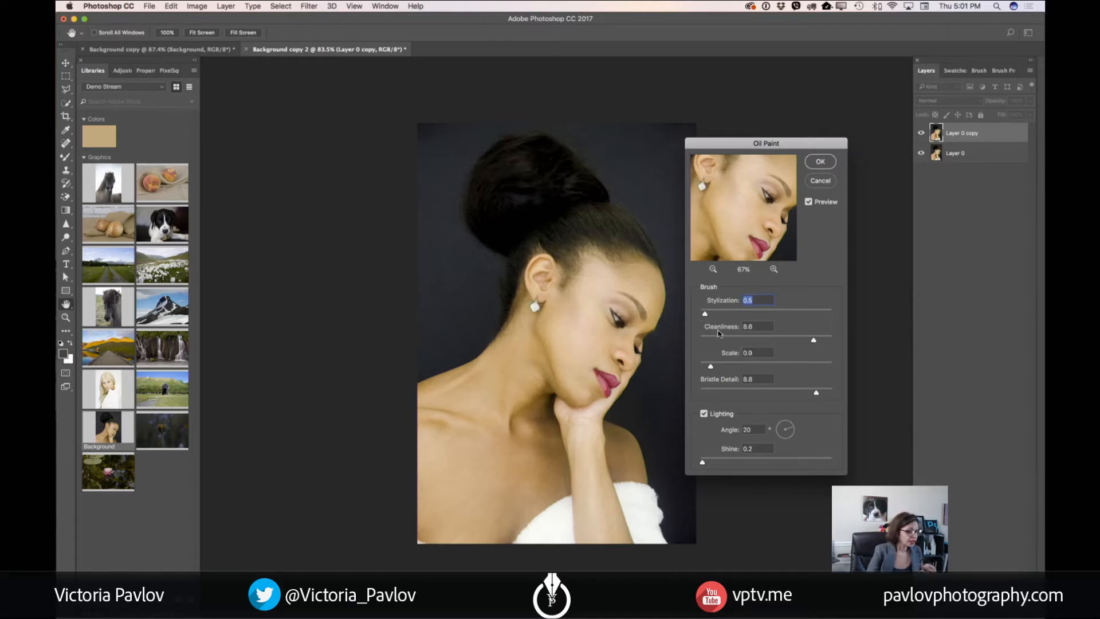
Try lower Oil Paint brush settings, bringing stylization to 0.4, cleanliness to 0.4 and scale to 0.3
left_click_drag(704, 315, 765, 314)
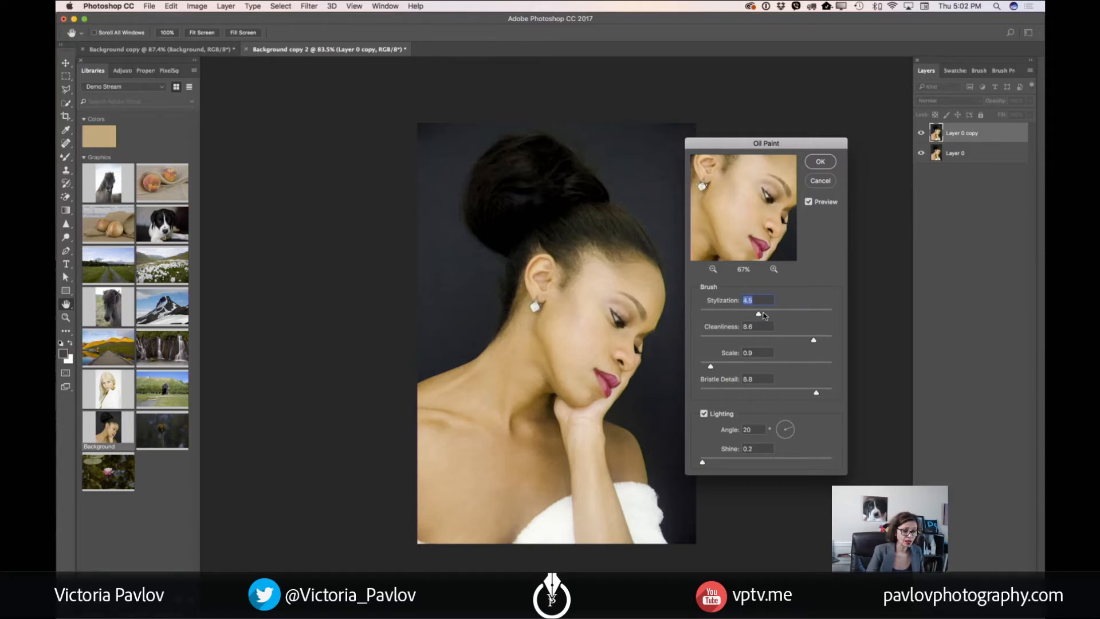
left_click(762, 315)
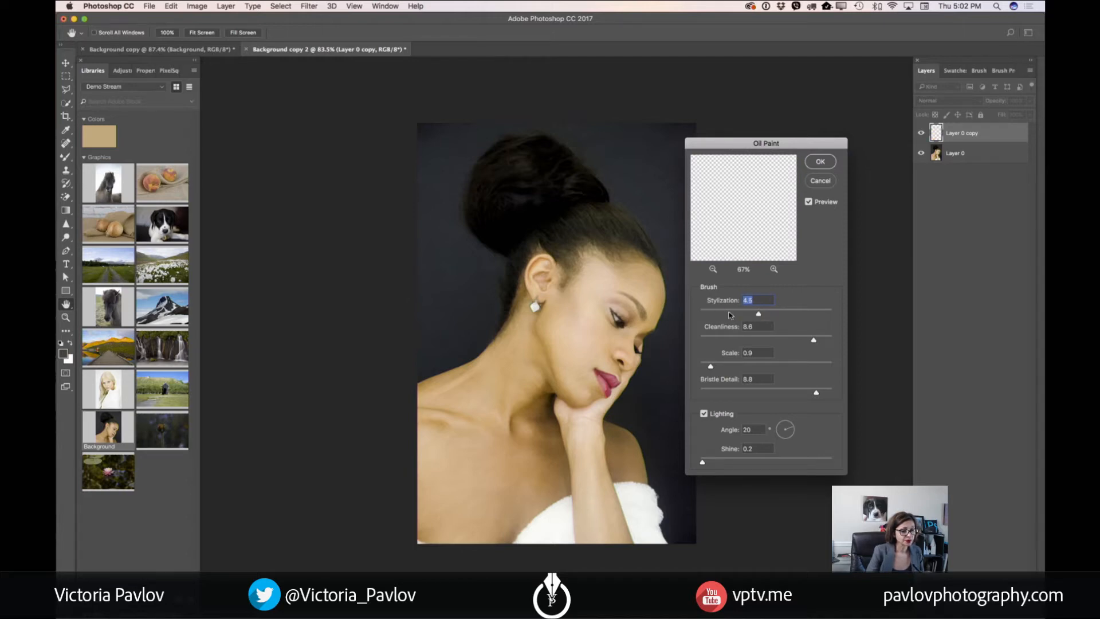
left_click(721, 310)
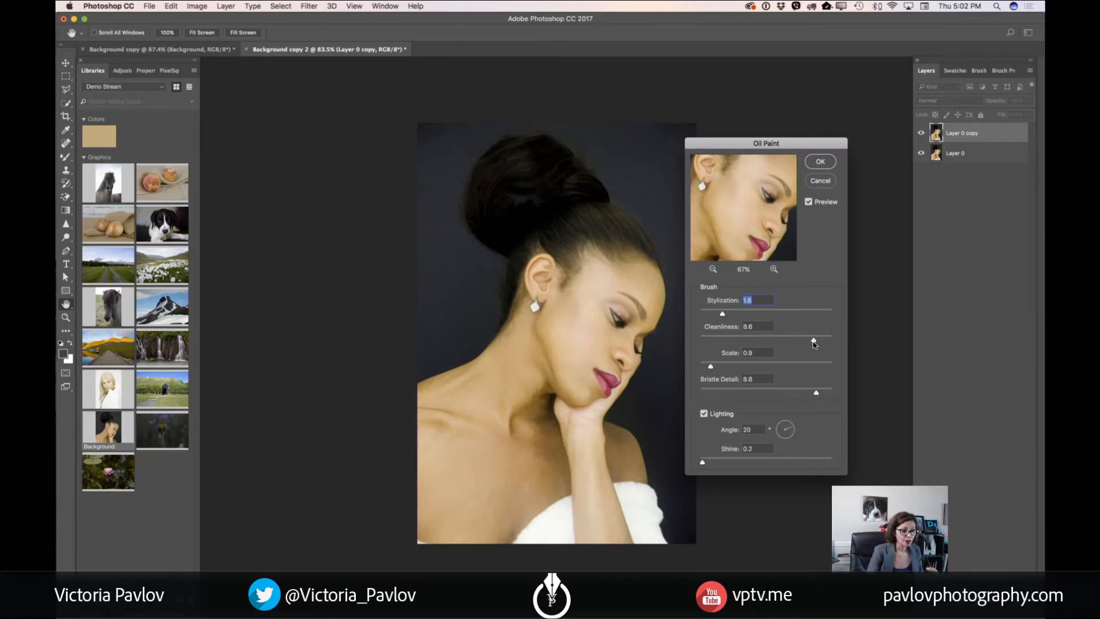
left_click_drag(814, 342, 714, 343)
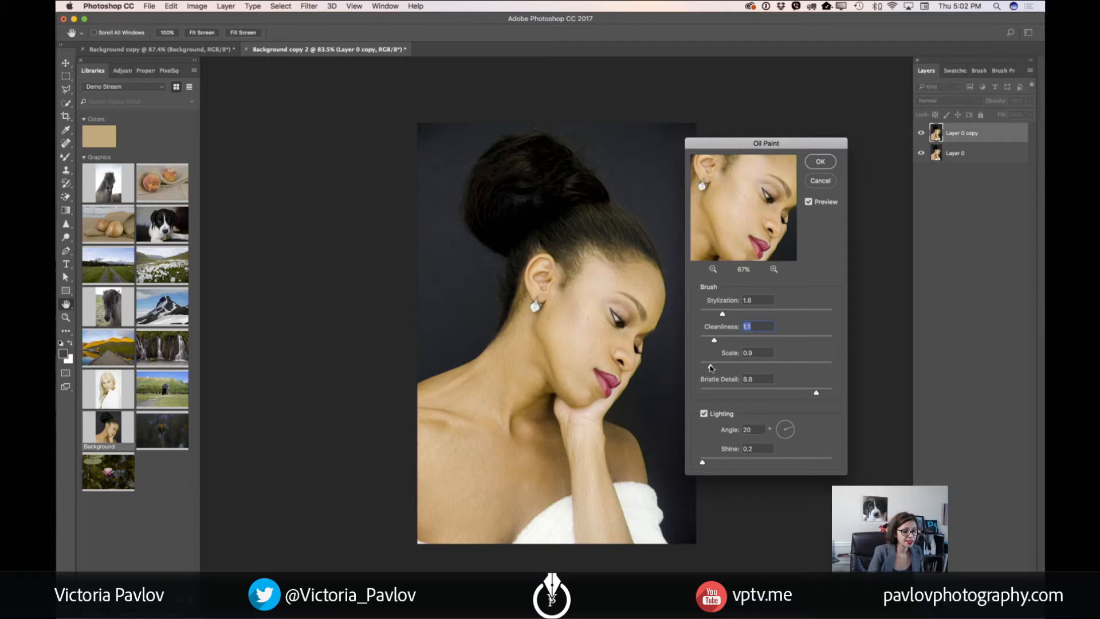
left_click_drag(709, 368, 703, 368)
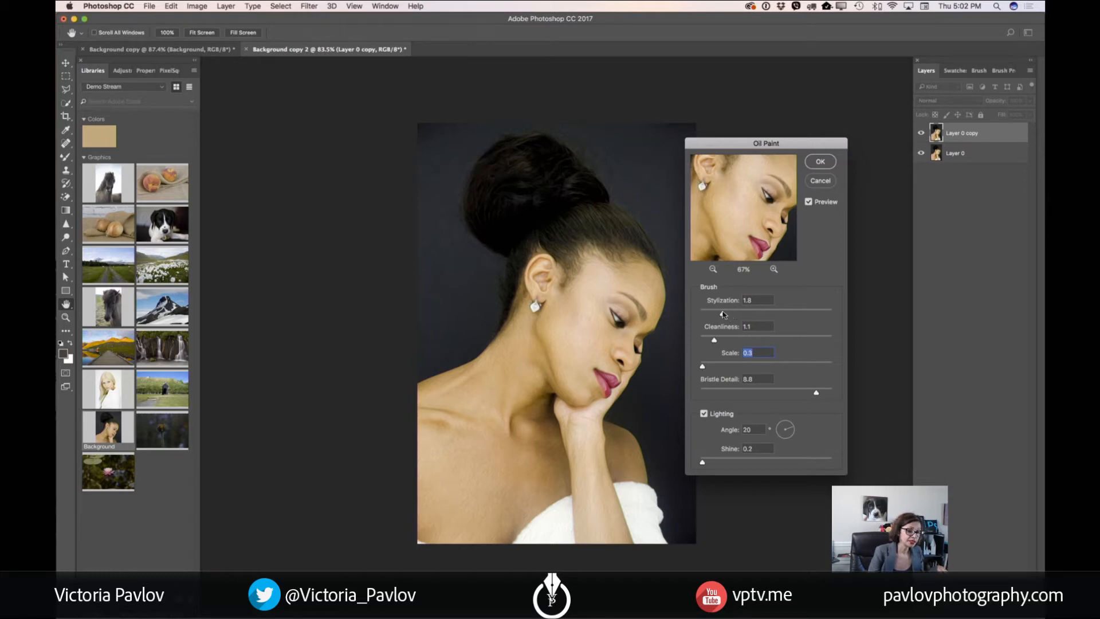
left_click_drag(723, 314, 705, 341)
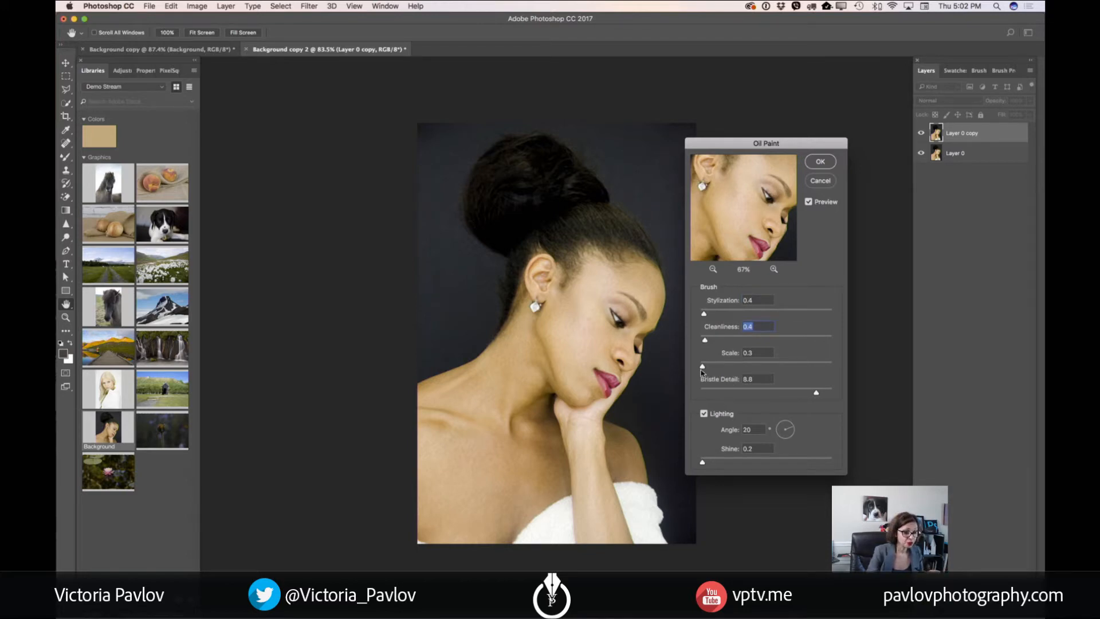
Try a stronger Oil Paint brush with scale 10.0, stylization 4.8, cleanliness 4.3 and bristle detail 6.0
left_click_drag(703, 367, 838, 366)
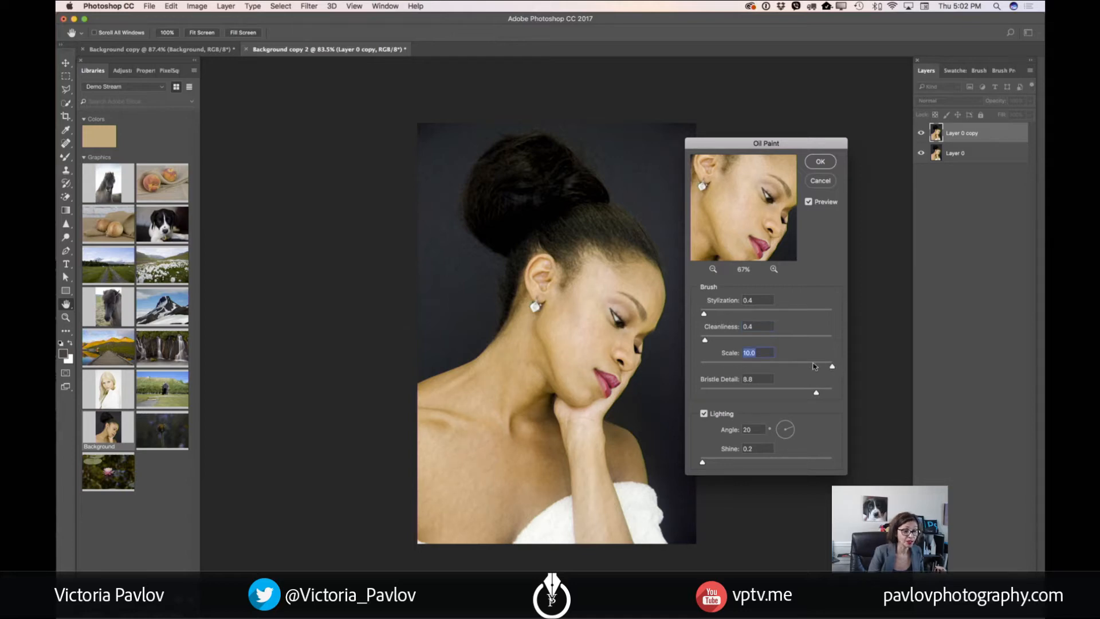
left_click_drag(704, 315, 763, 316)
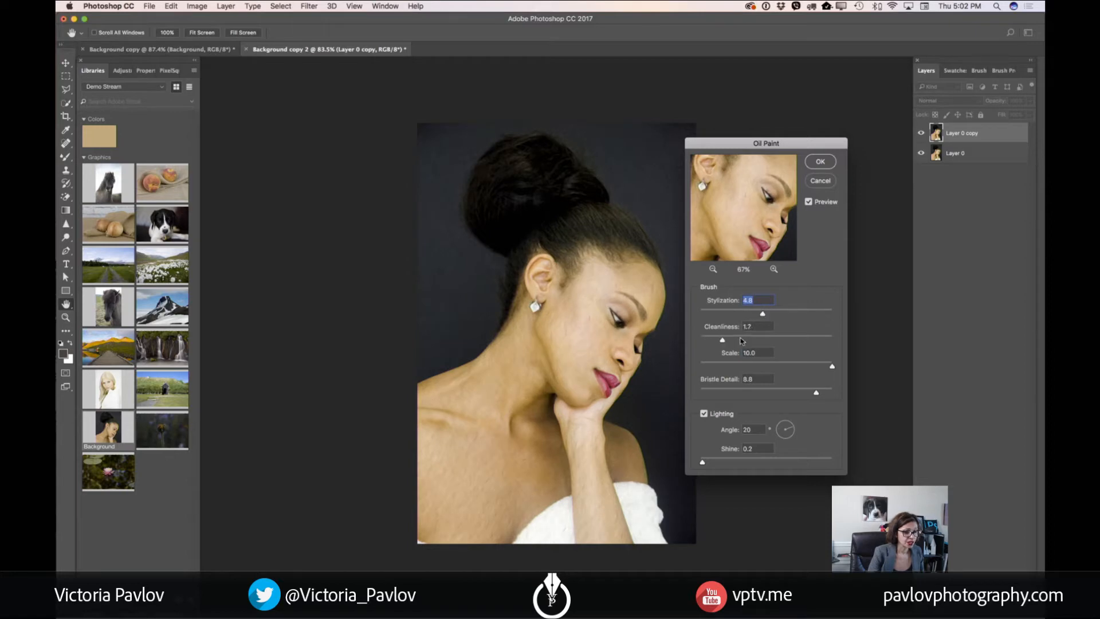
left_click_drag(705, 339, 757, 340)
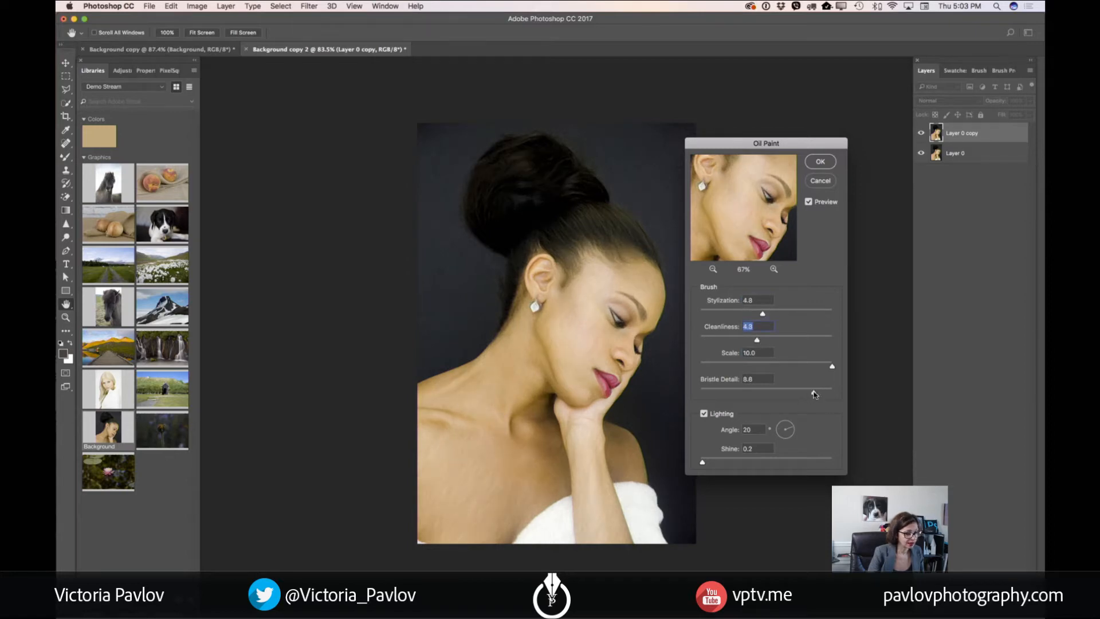
left_click_drag(814, 394, 780, 396)
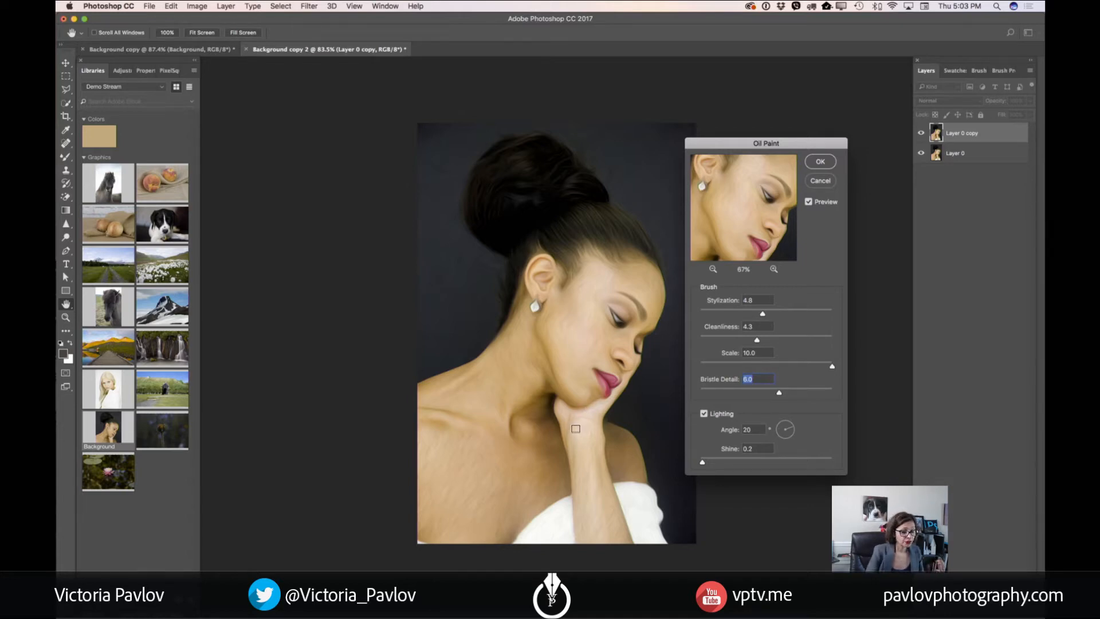
Set the Oil Paint lighting to a shine of 2.7 and an angle of 105°
left_click_drag(702, 464, 709, 465)
left_click(711, 462)
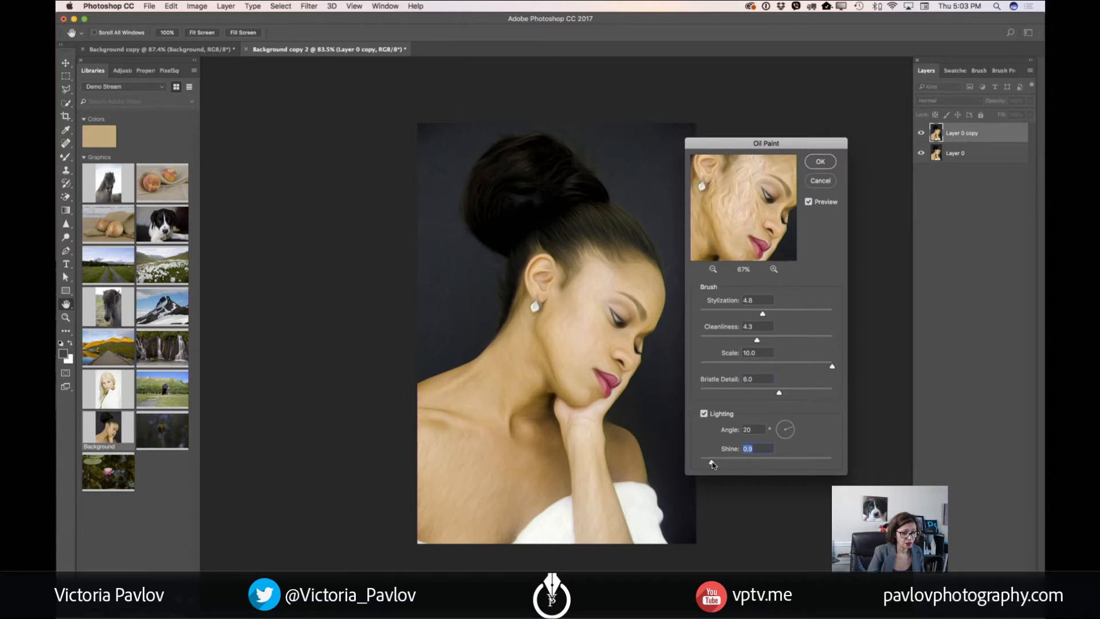
mouse_move(712, 462)
left_mouse_down()
mouse_move(756, 463)
mouse_move(734, 462)
left_mouse_up()
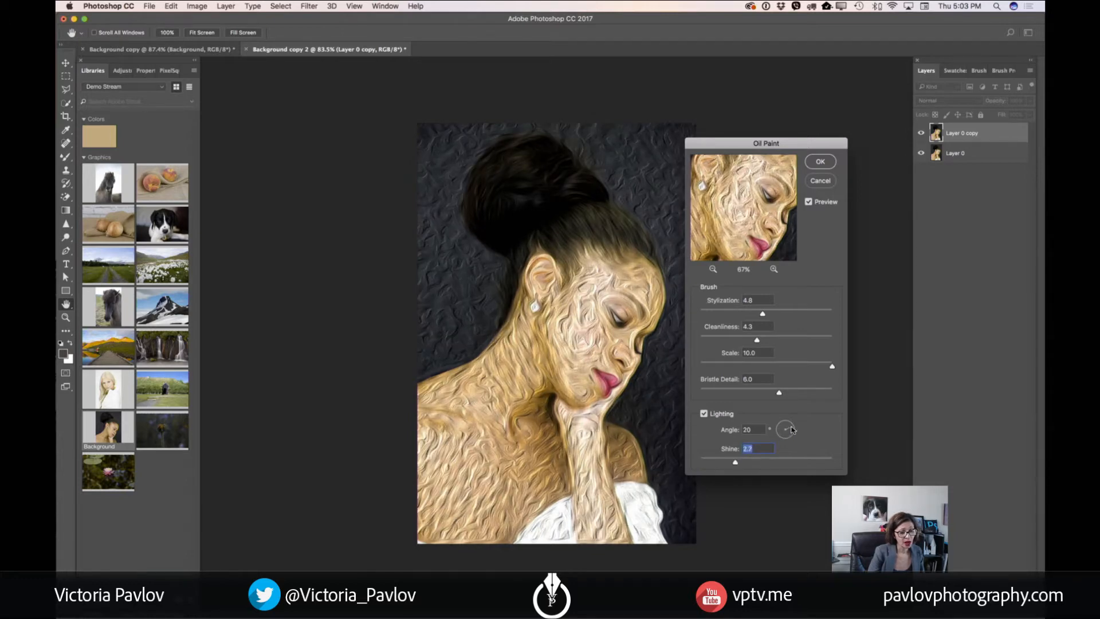
mouse_move(793, 430)
left_mouse_down()
mouse_move(790, 442)
mouse_move(779, 439)
mouse_move(781, 422)
mouse_move(800, 435)
mouse_move(782, 438)
mouse_move(784, 424)
left_mouse_up()
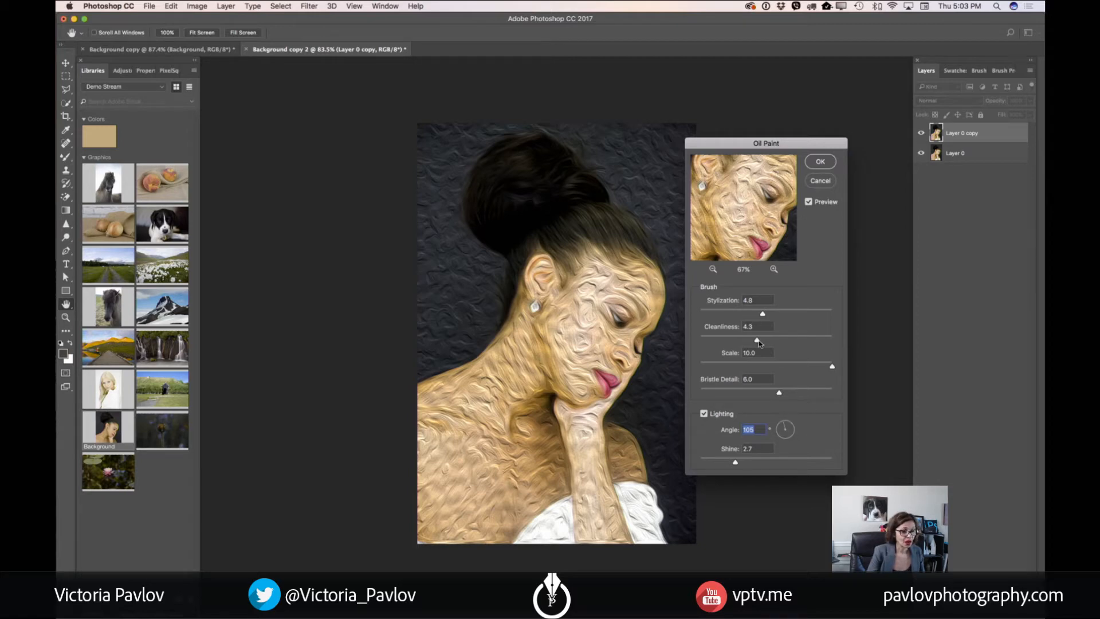
Soften the Oil Paint effect with stylization 0.4, cleanliness 1.0 and shine 0.1
left_click_drag(762, 314, 709, 315)
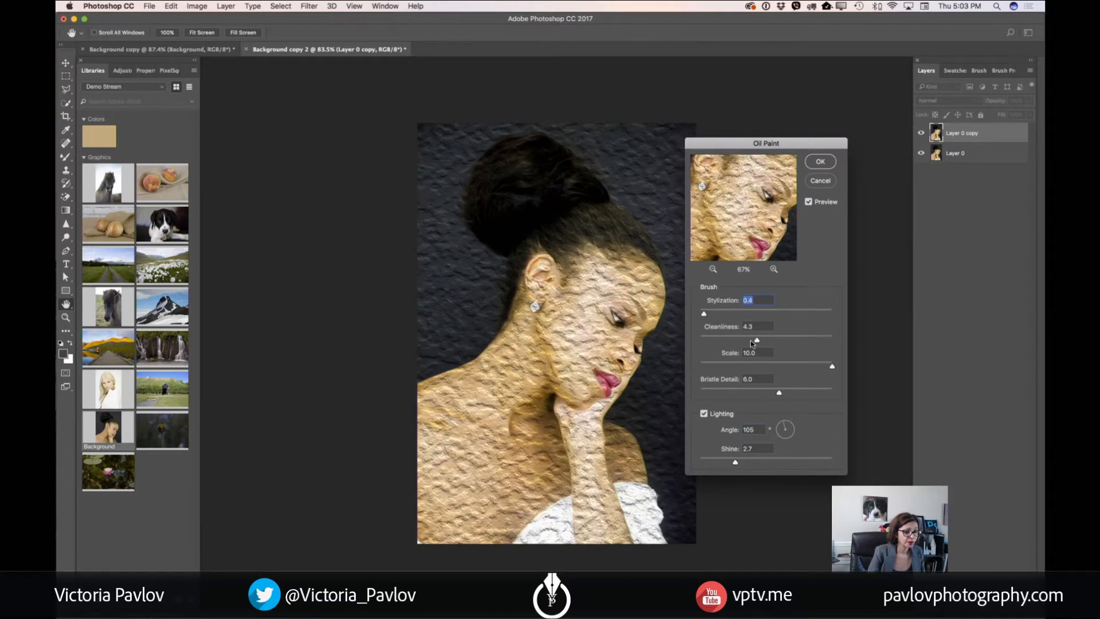
left_click_drag(758, 341, 713, 341)
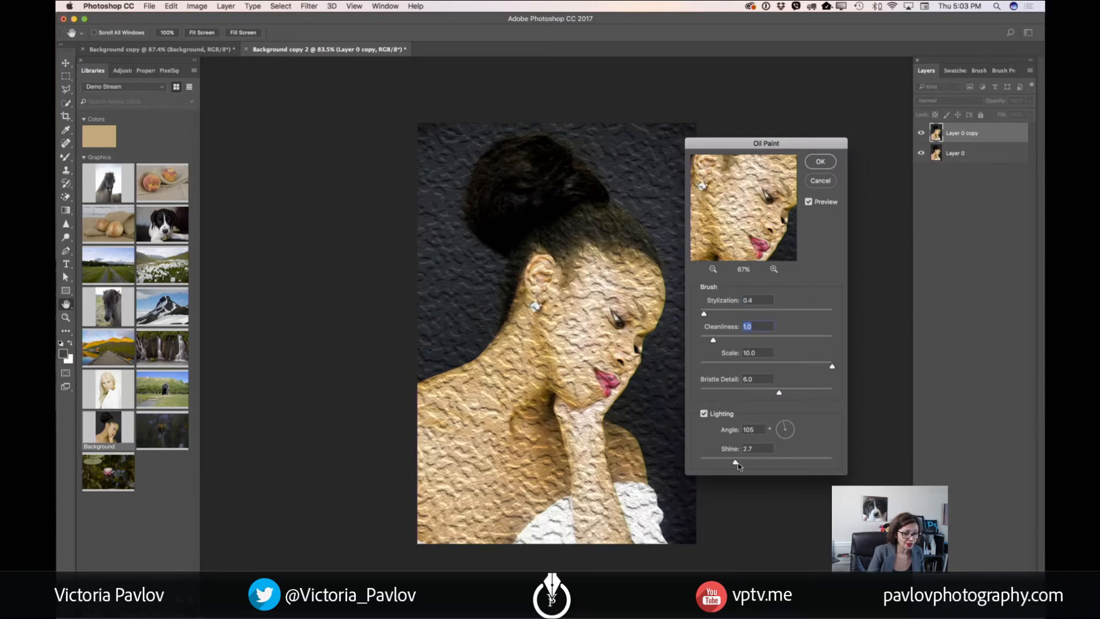
left_click_drag(733, 464, 705, 464)
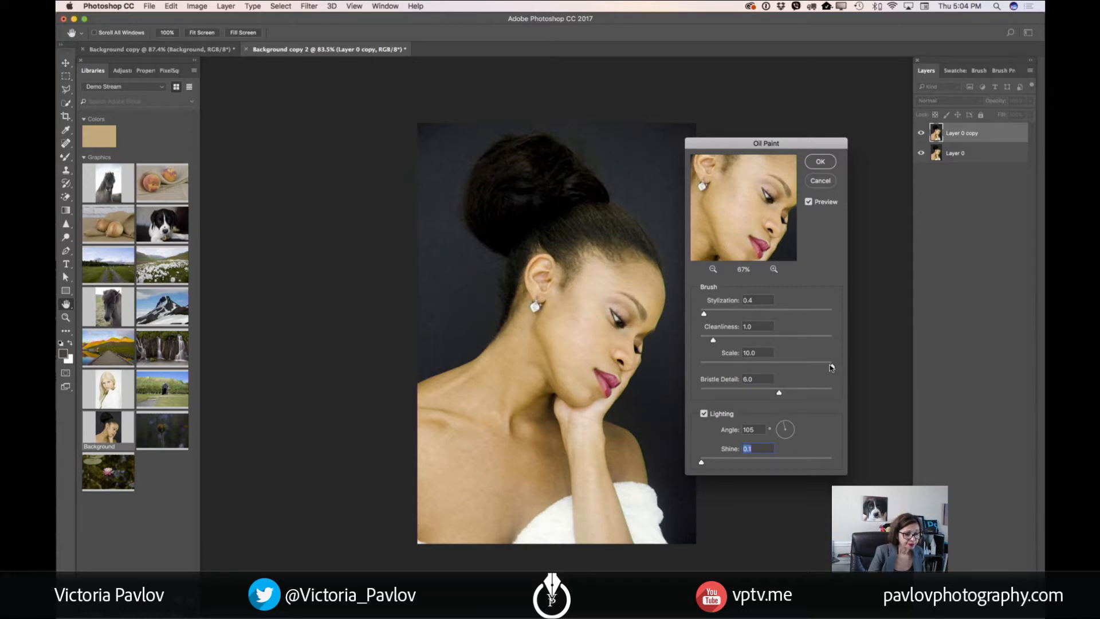
Set the Oil Paint scale to 3.4, bristle detail to 5.1 and stylization to 1.4, and apply the filter after a 200% preview check
left_click_drag(832, 366, 745, 368)
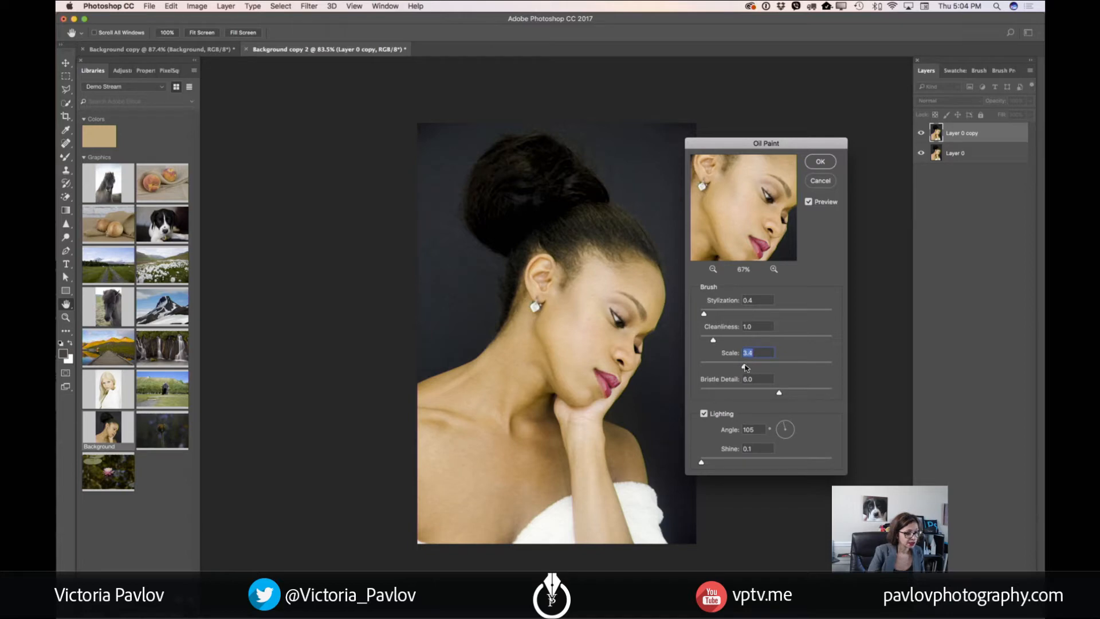
mouse_move(779, 393)
left_mouse_down()
mouse_move(713, 396)
mouse_move(800, 392)
mouse_move(772, 393)
left_mouse_up()
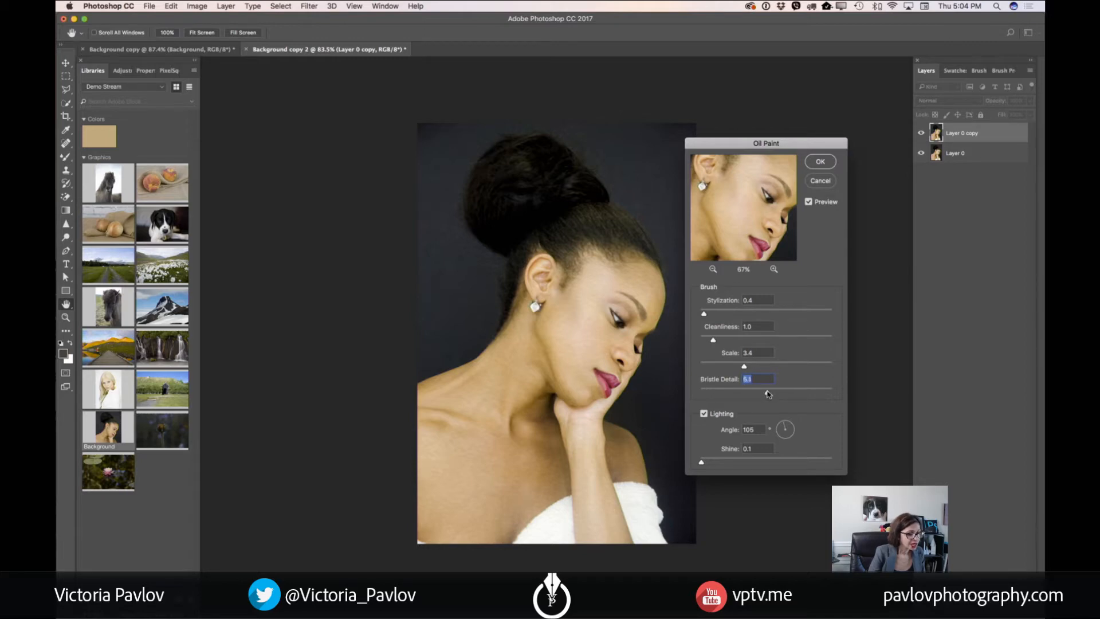
left_click_drag(707, 316, 718, 316)
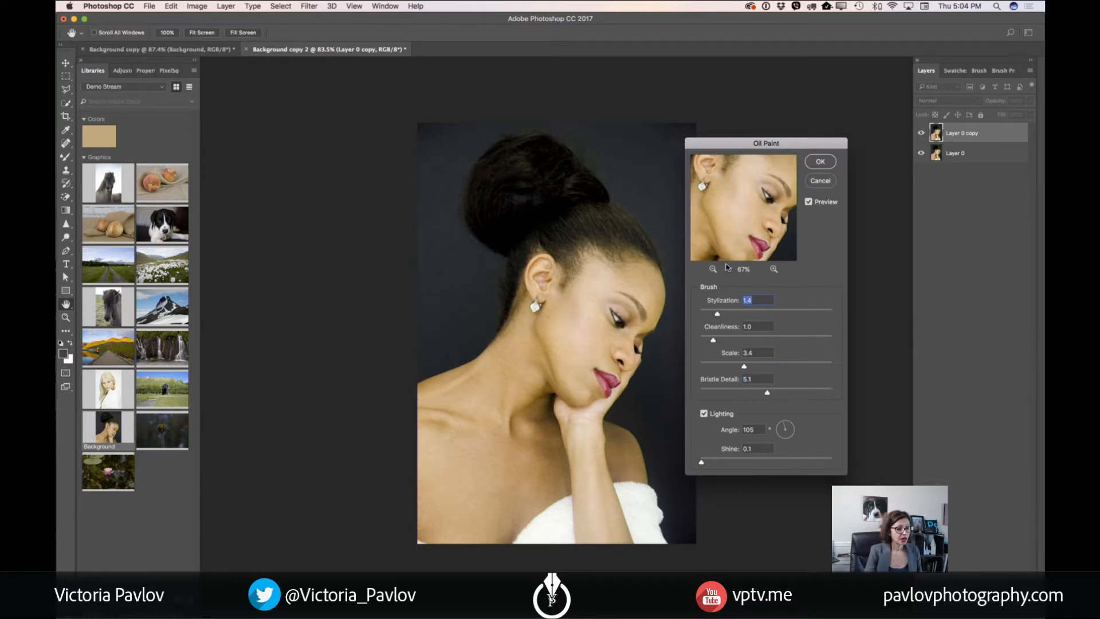
left_click(773, 269)
left_click(773, 270)
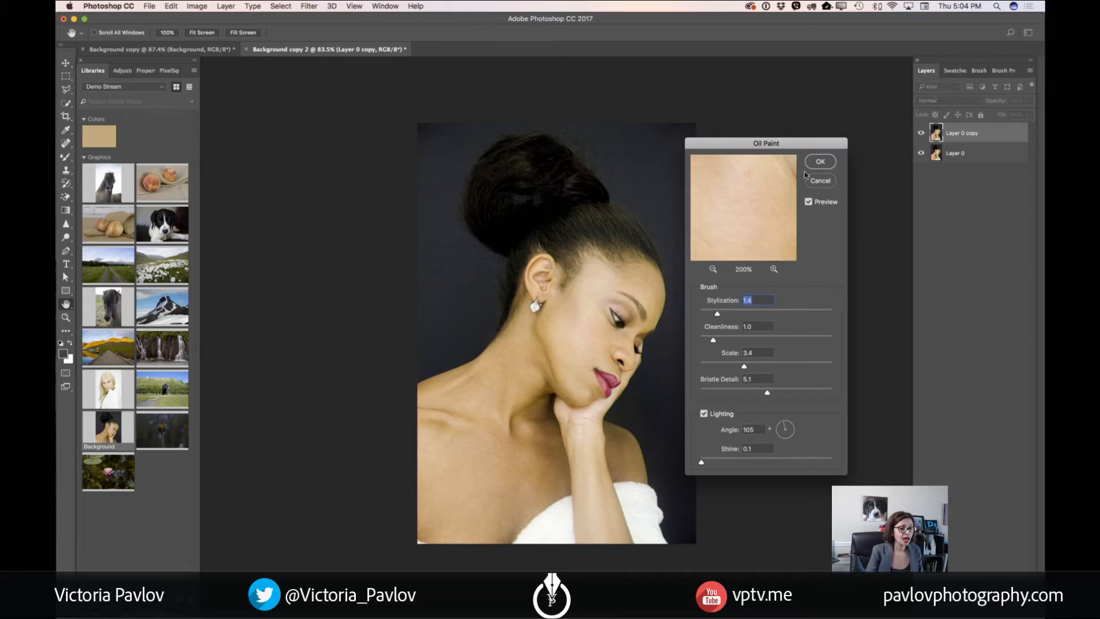
left_click(821, 162)
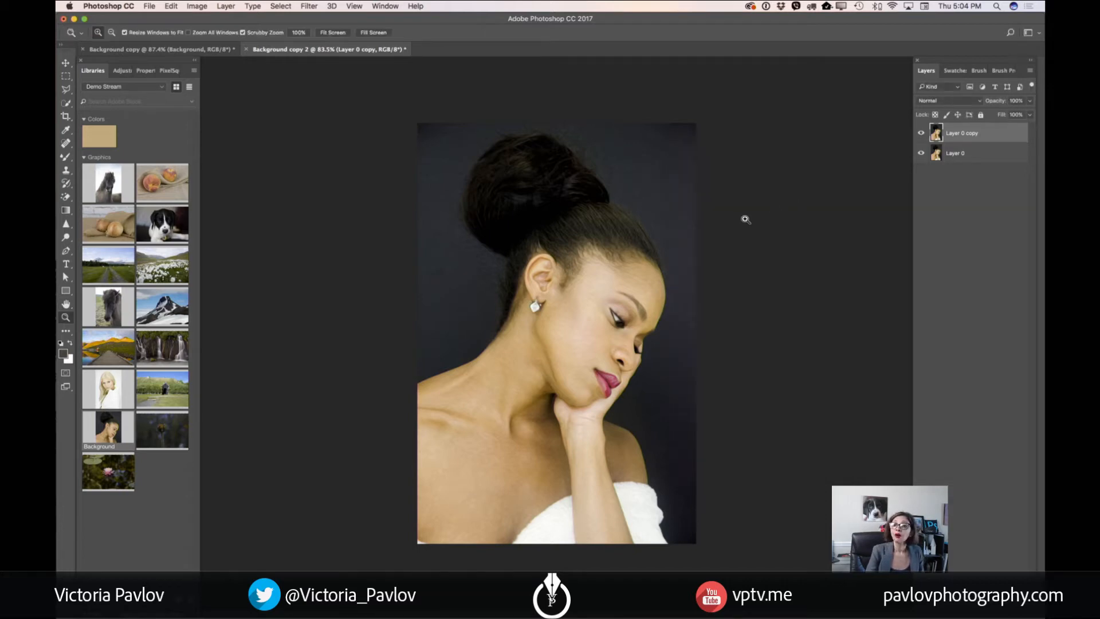
Compare the portrait with and without the painted Layer 0 copy by toggling that layer's visibility at different magnifications
left_click_drag(595, 270, 617, 328)
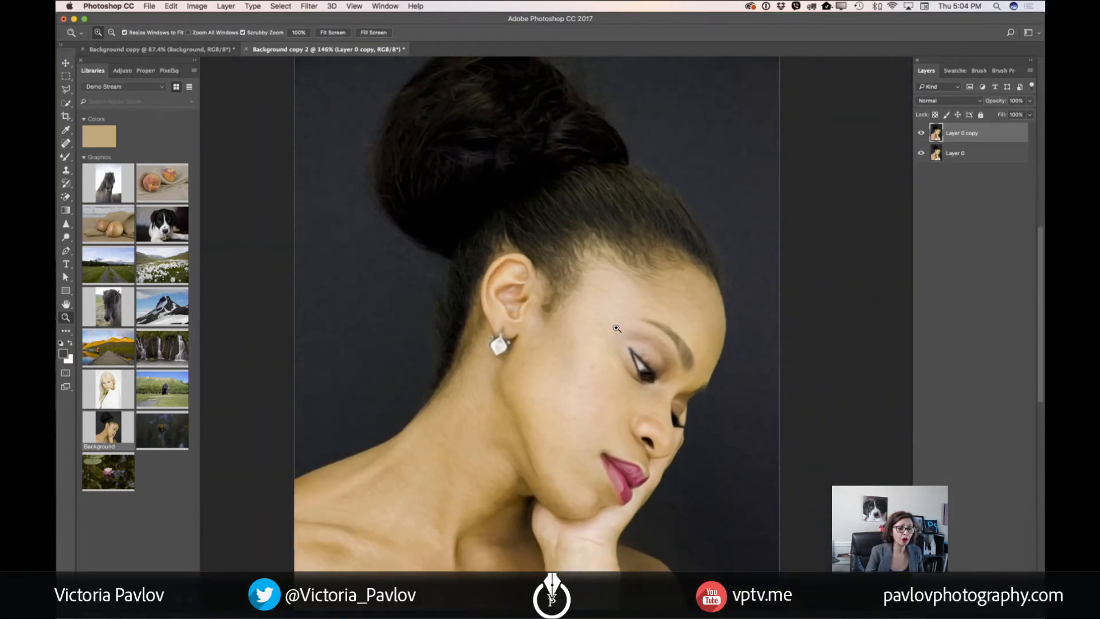
left_click(921, 133)
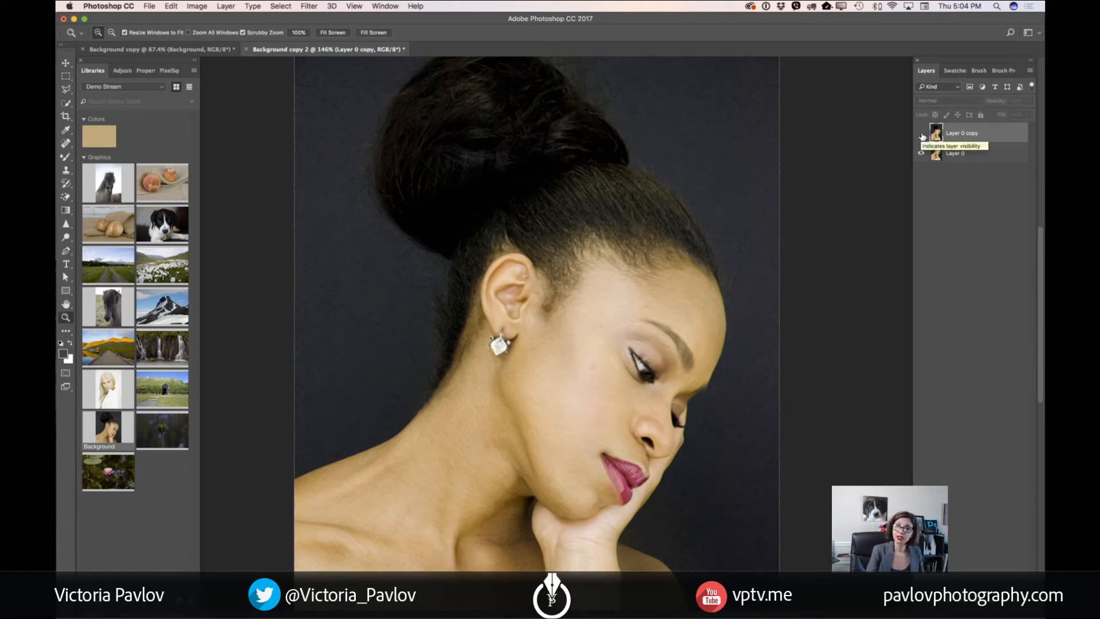
left_click(921, 136)
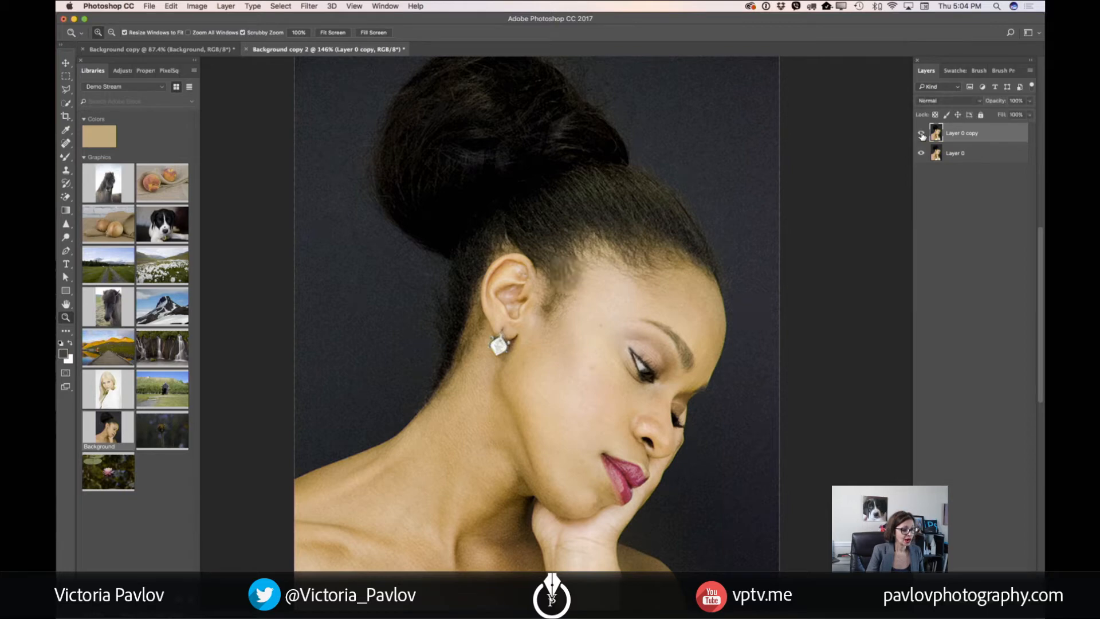
mouse_move(630, 320)
left_mouse_down()
mouse_move(659, 322)
mouse_move(628, 324)
left_mouse_up()
scroll(628, 325, "down", 3)
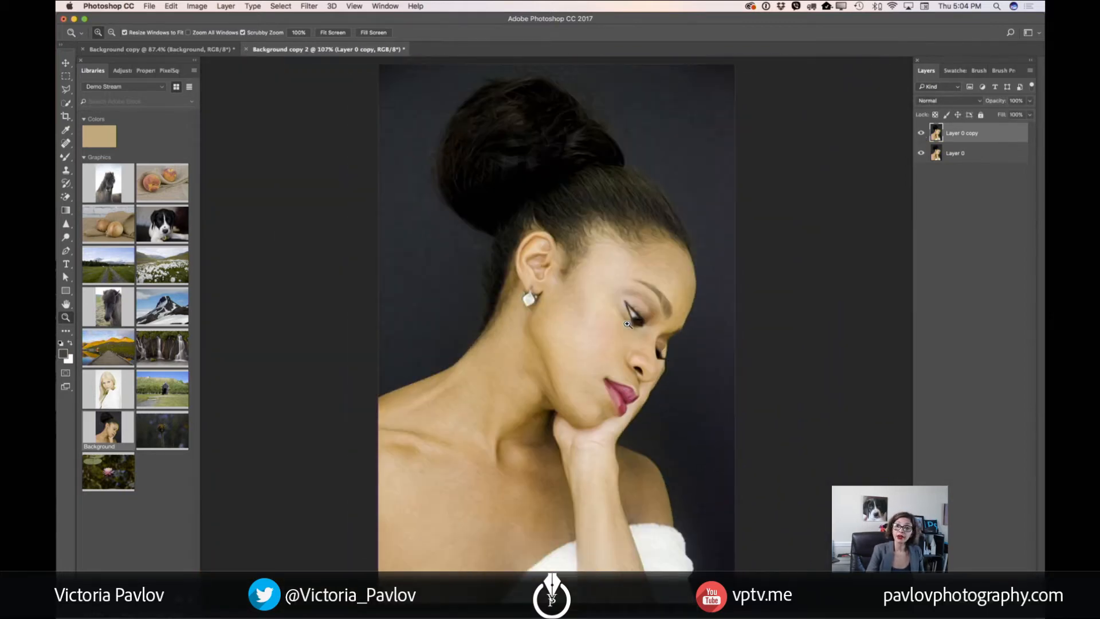
left_click_drag(624, 232, 659, 288)
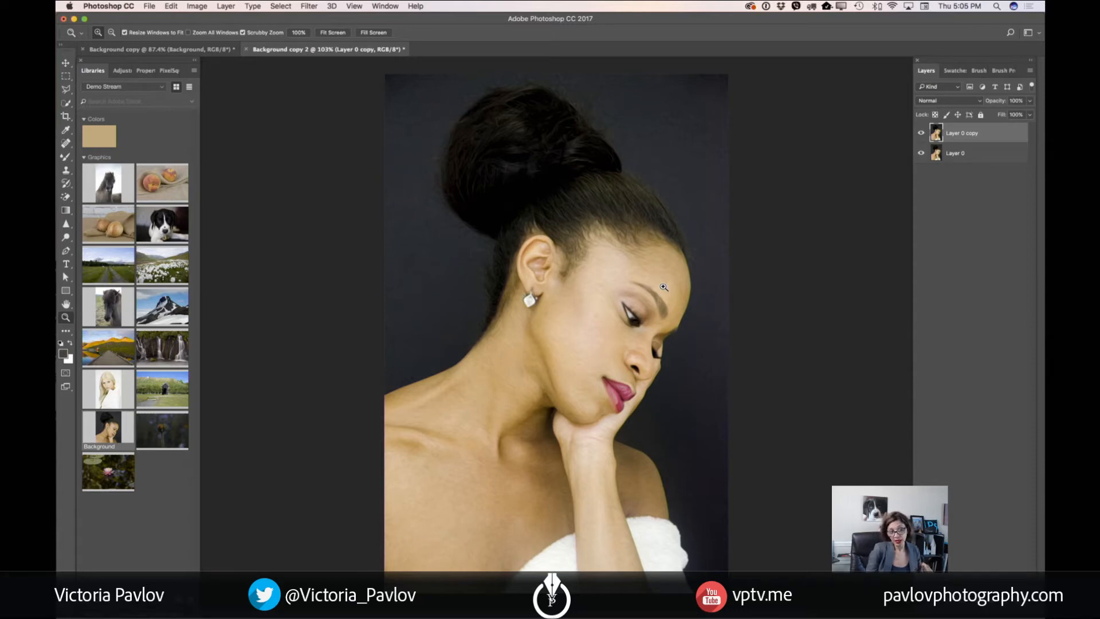
left_click(922, 133)
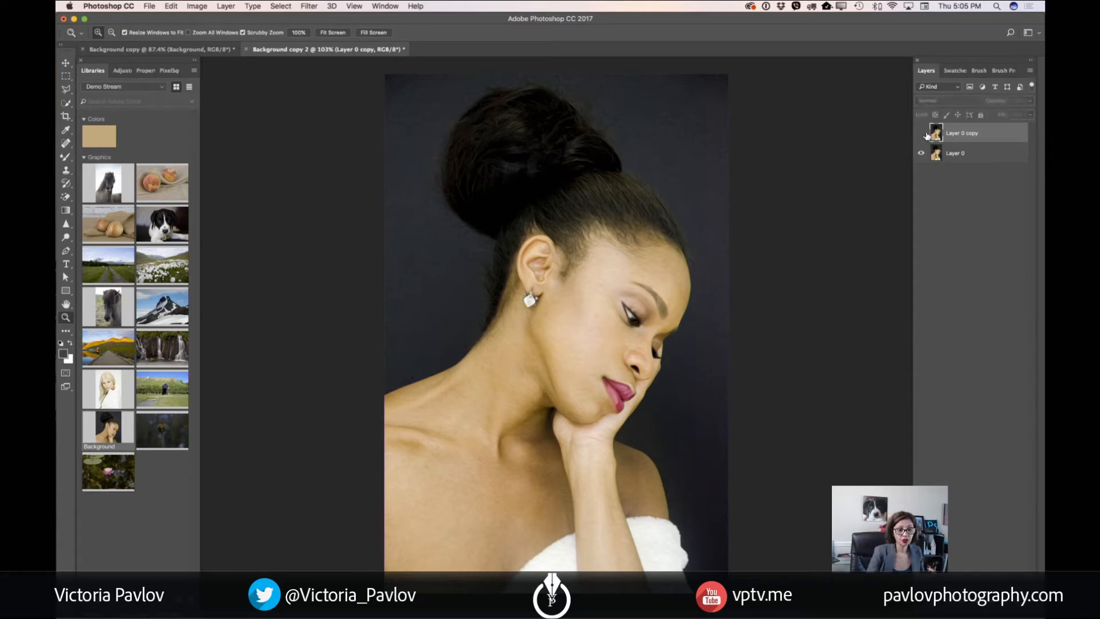
left_click(921, 134)
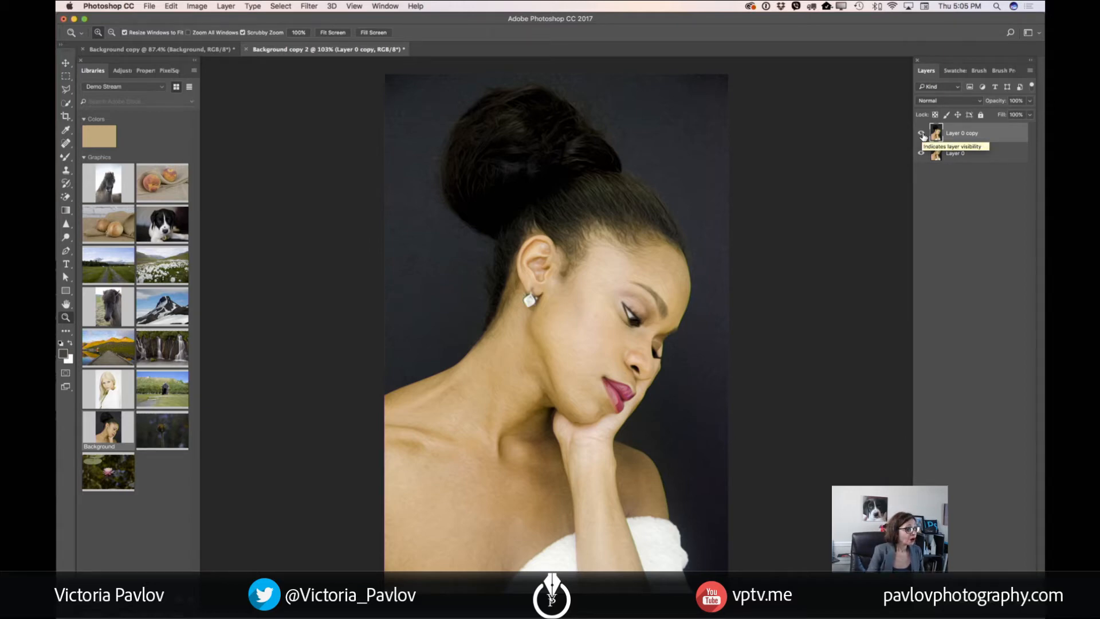
Switch to the Background copy document and convert its locked Background to a regular layer
left_click(208, 50)
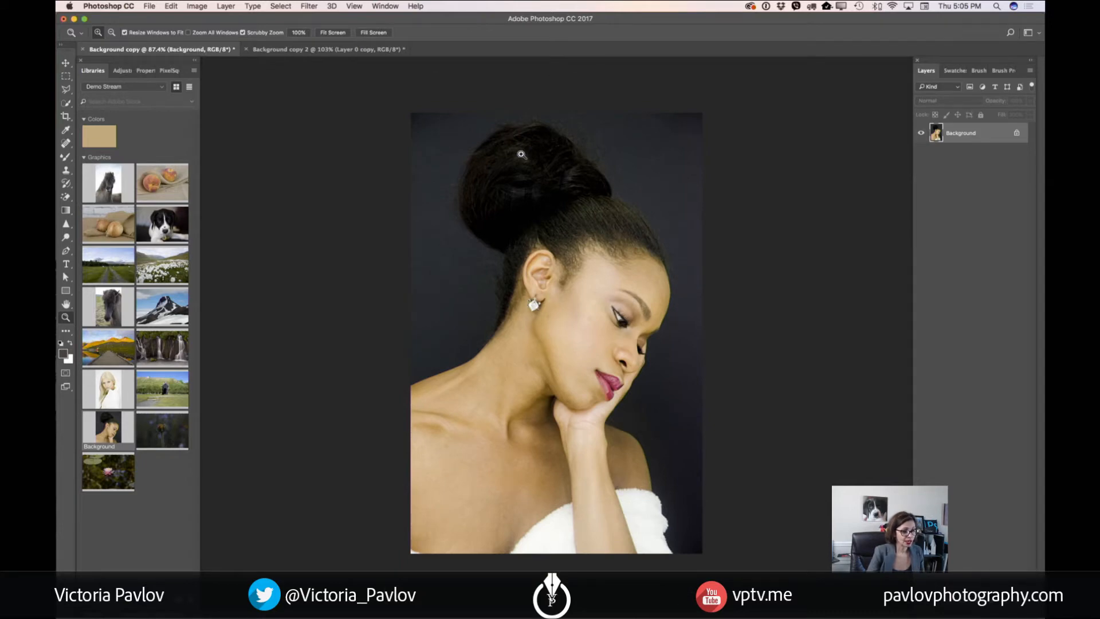
left_click_drag(633, 194, 647, 200)
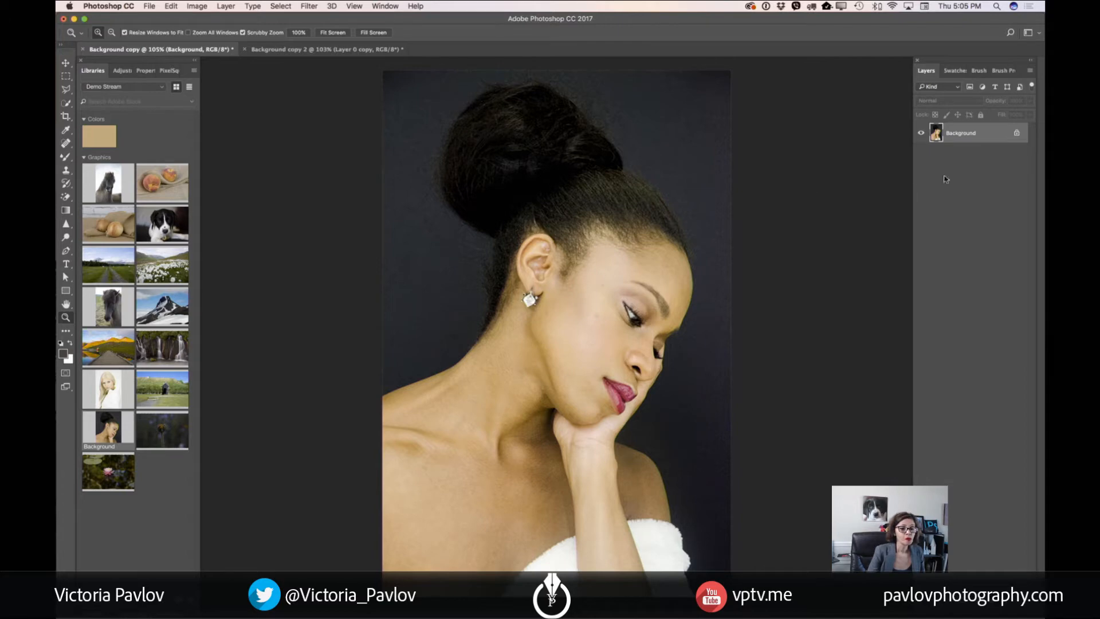
left_click(1016, 133)
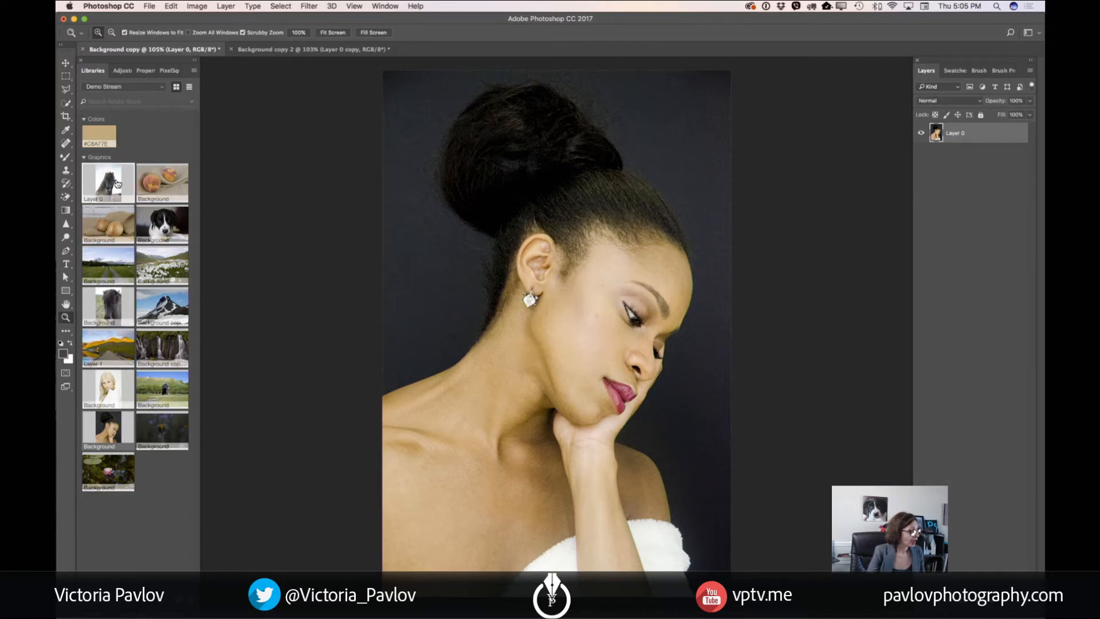
Choose the Mixer Brush tool and duplicate Layer 0 in the Background copy document
left_click(66, 157)
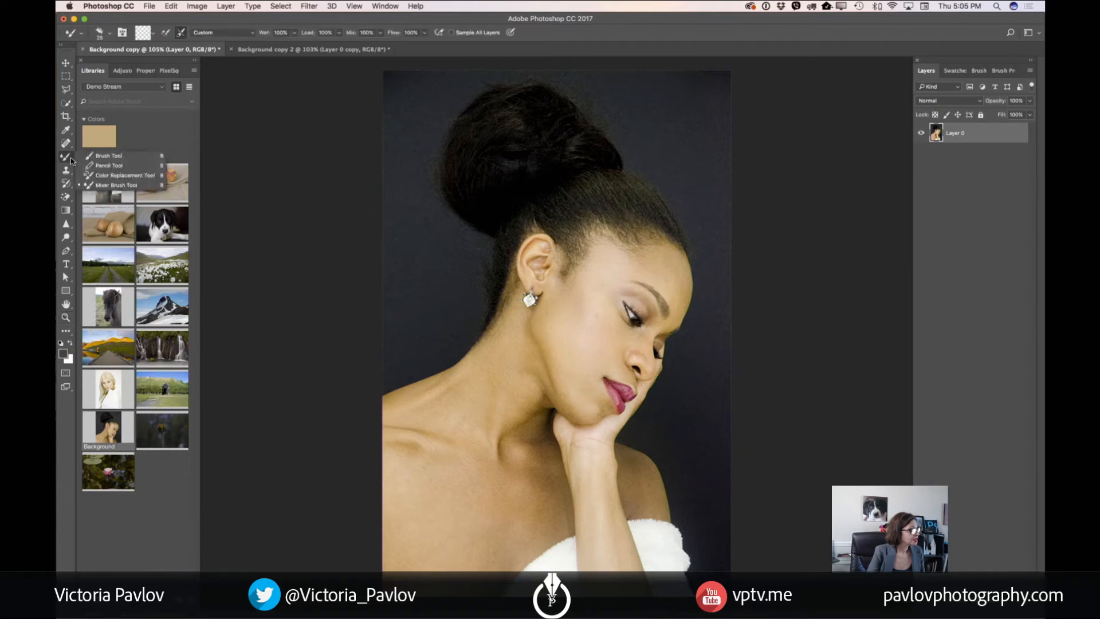
left_click(108, 185)
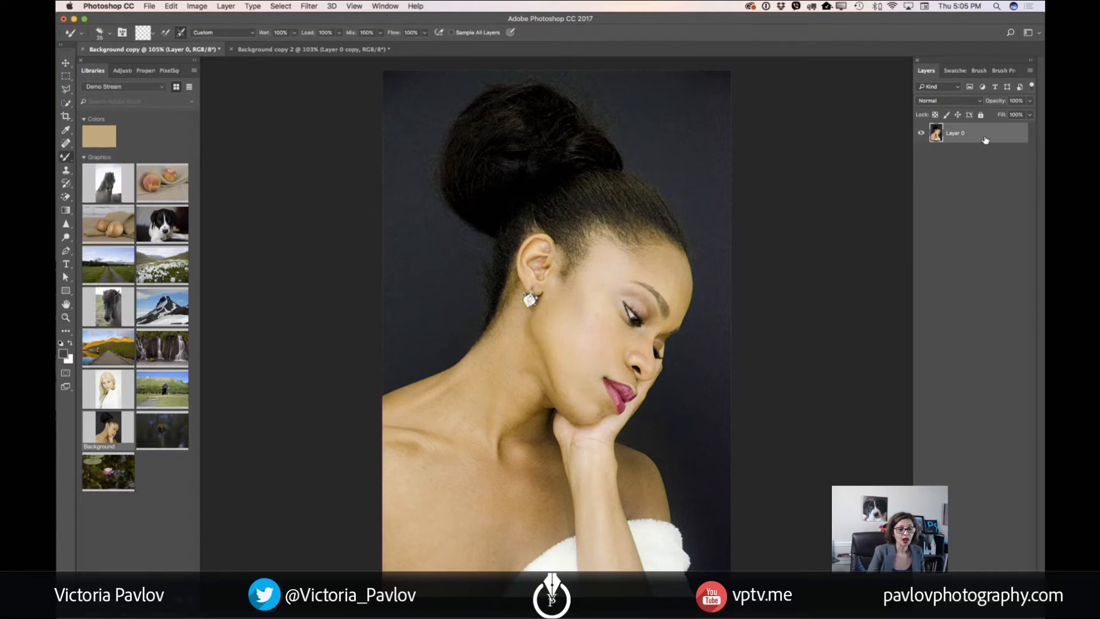
left_click_drag(984, 139, 1008, 579)
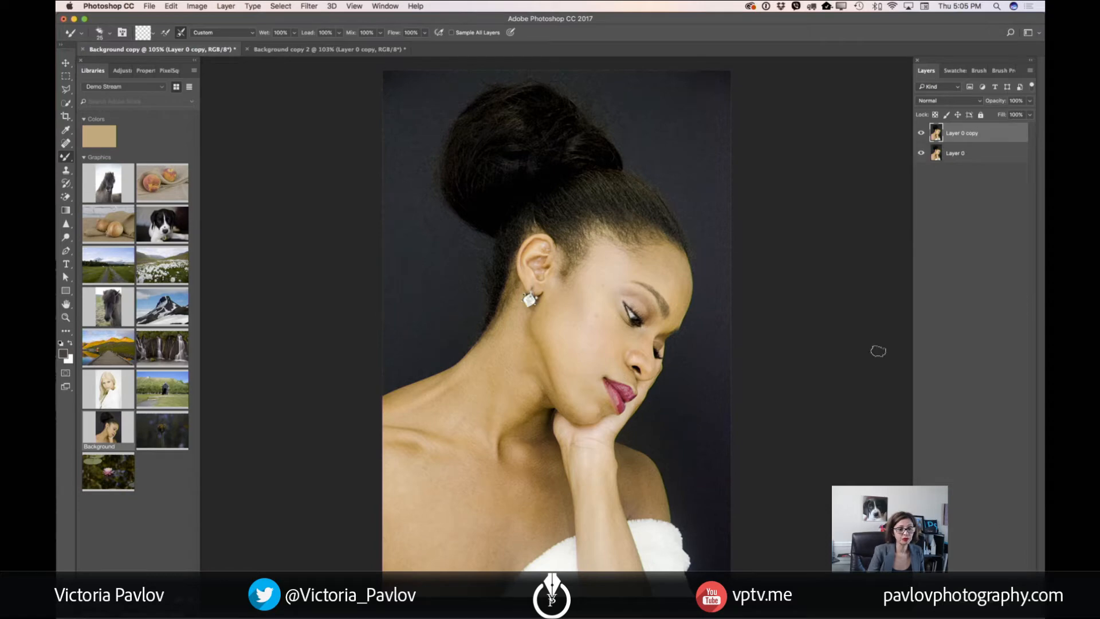
left_click(66, 317)
left_click_drag(558, 274, 731, 315)
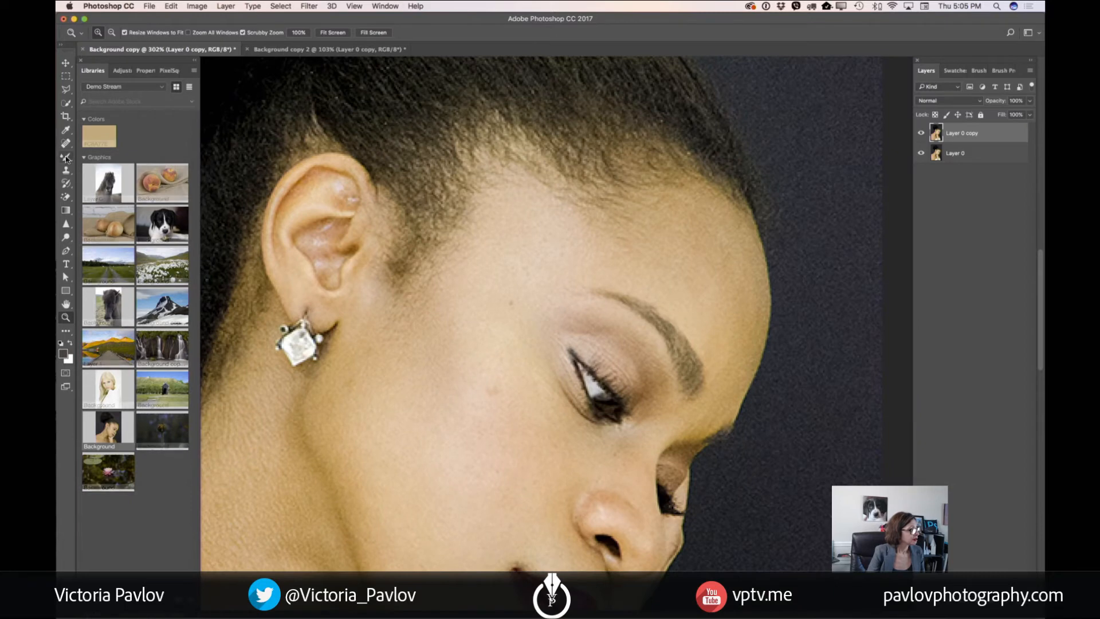
Set up the Mixer Brush with the Custom preset, cleaning but not loading it after each stroke, and reset the foreground and background colors to default
left_click(66, 158)
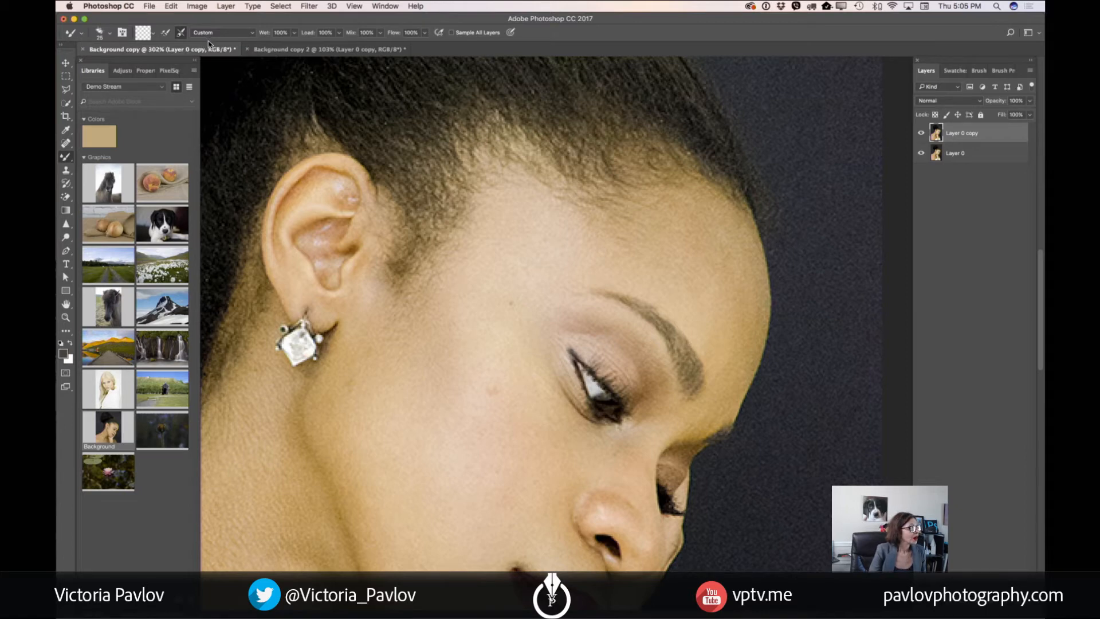
left_click(254, 34)
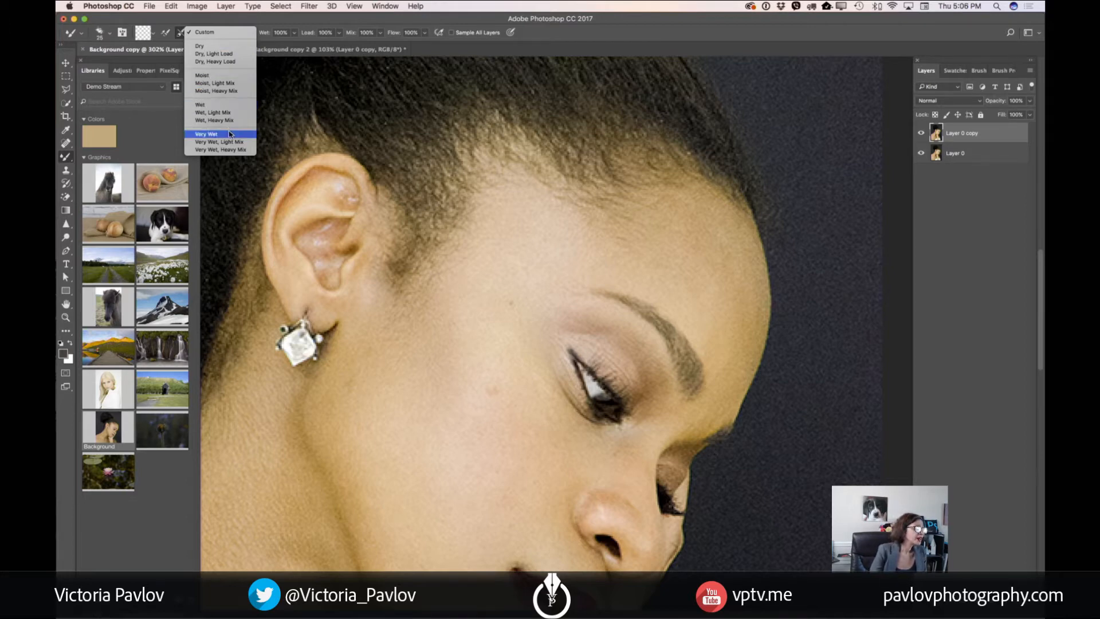
left_click(208, 35)
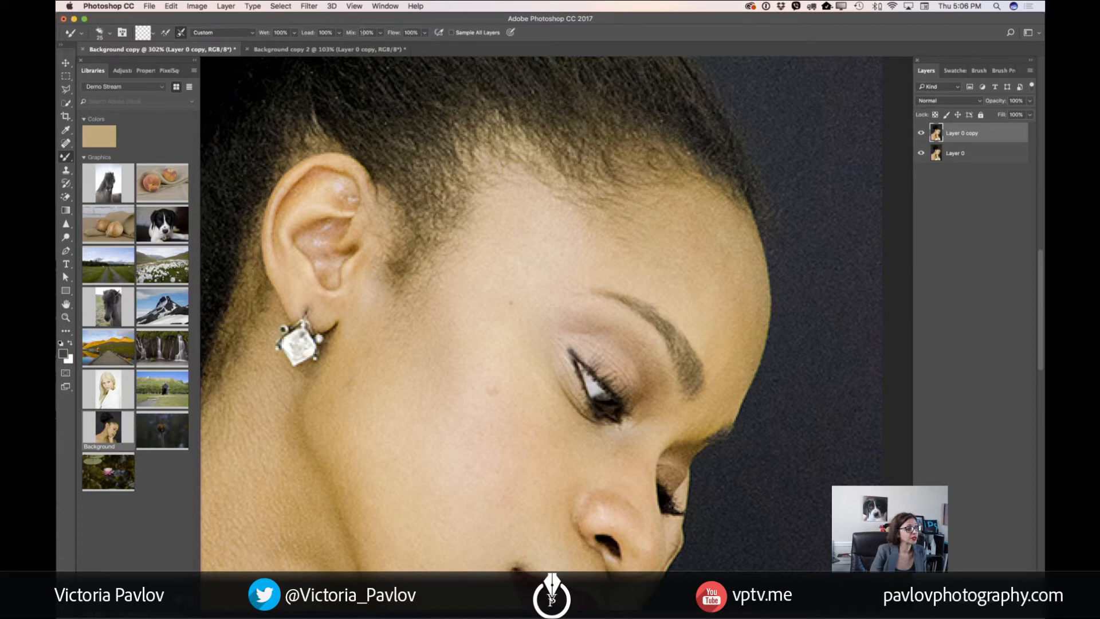
left_click(165, 34)
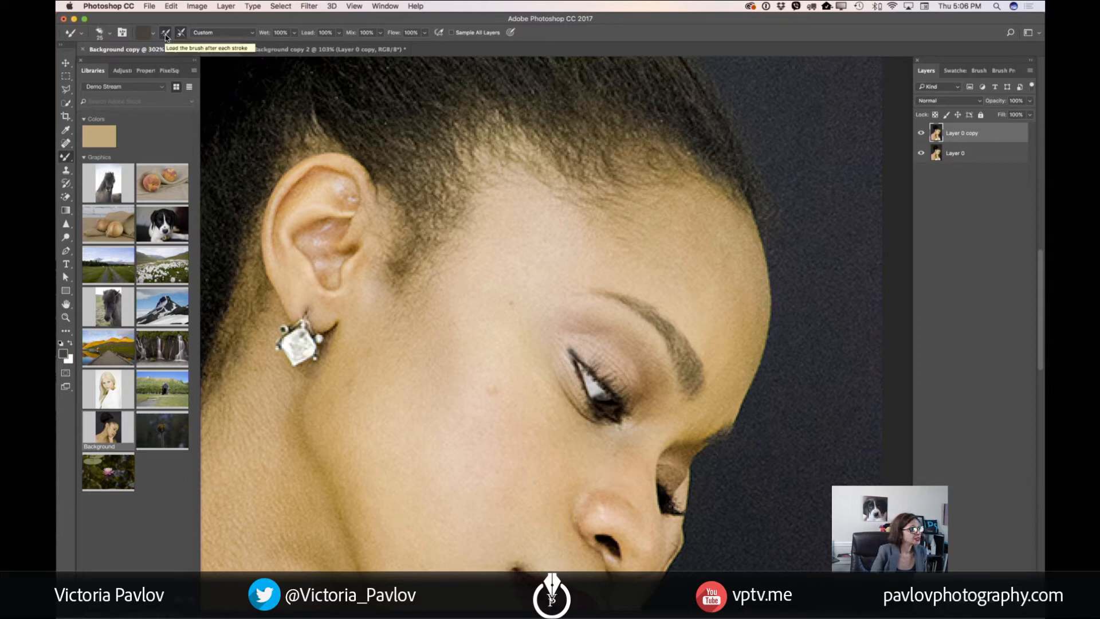
left_click(165, 34)
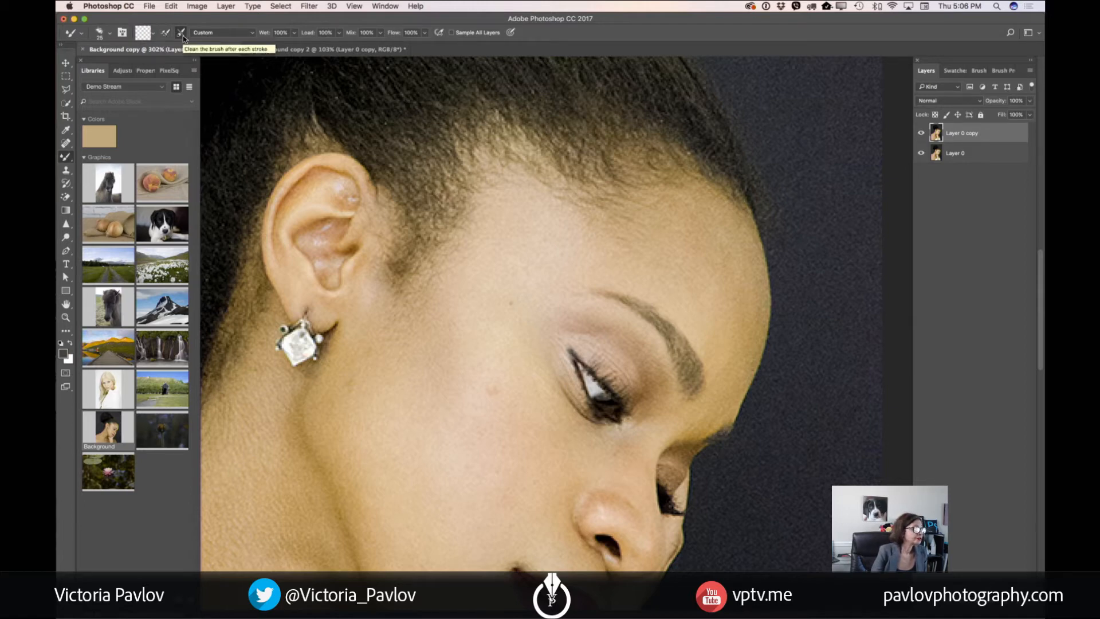
left_click(182, 35)
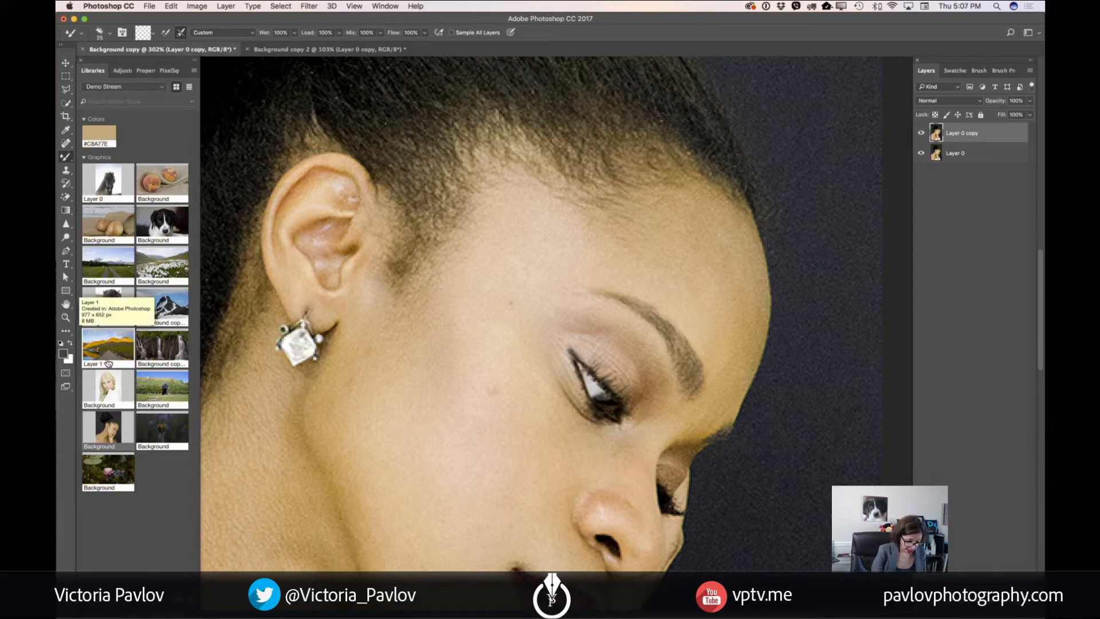
key("d")
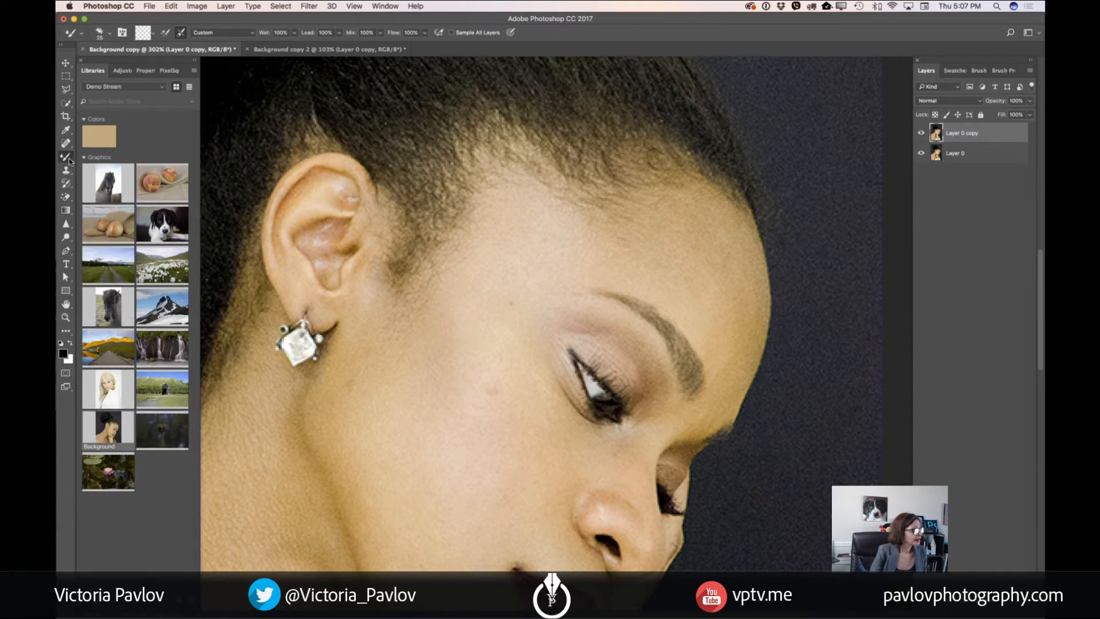
Open the brush presets, bring the whole list into view and choose the 45 px spatter-style brush for the Mixer Brush
left_click(122, 32)
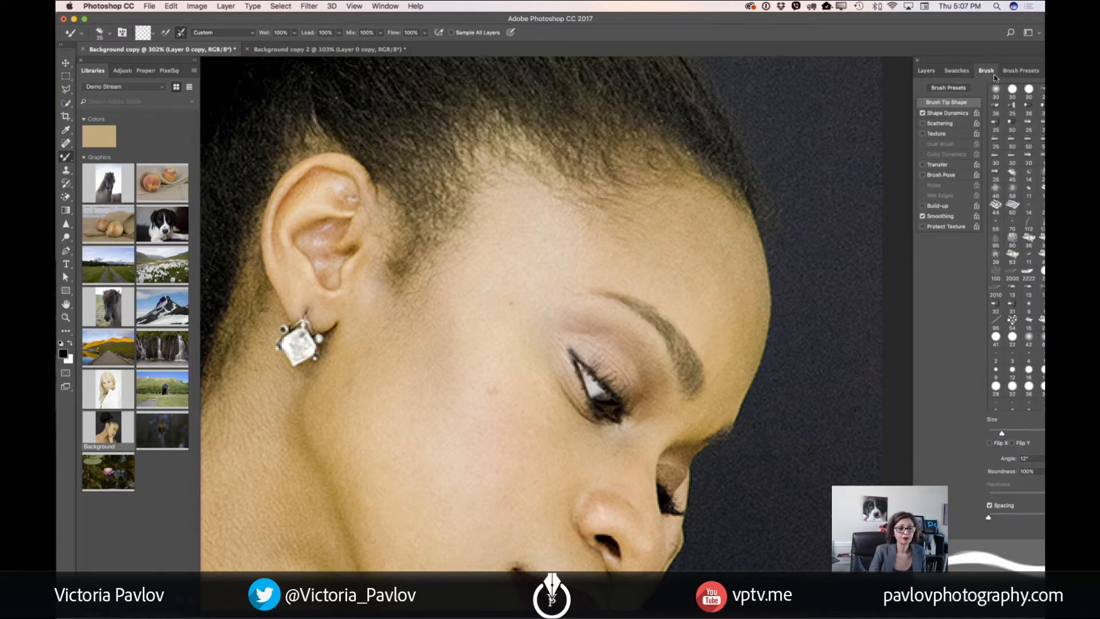
mouse_move(947, 61)
left_mouse_down()
mouse_move(871, 61)
mouse_move(881, 61)
left_mouse_up()
left_click(953, 72)
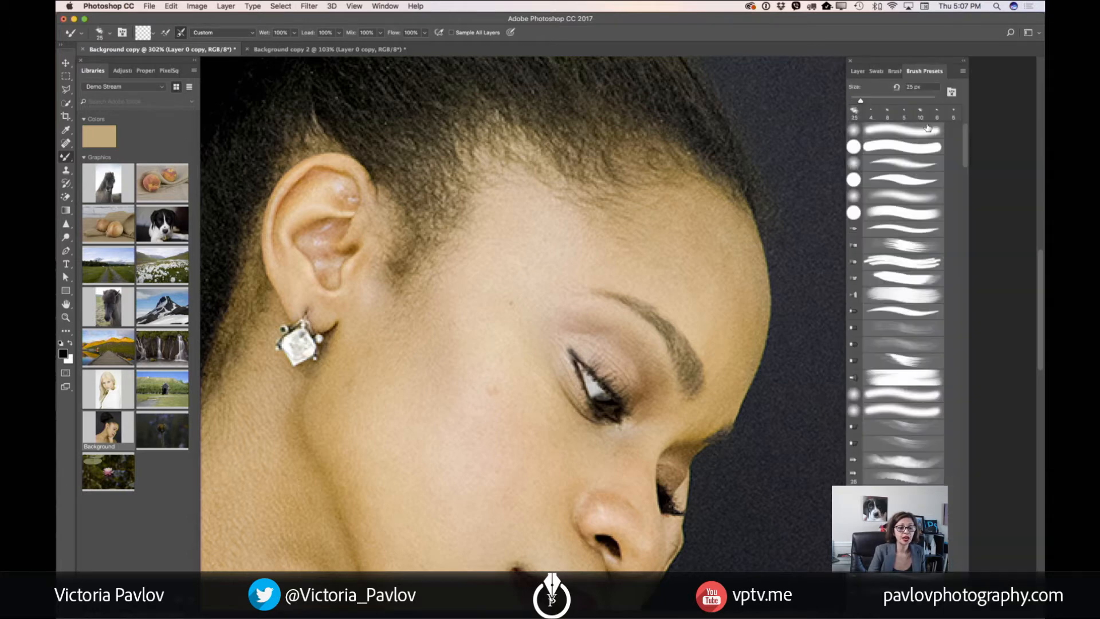
scroll(956, 214, "down", 15)
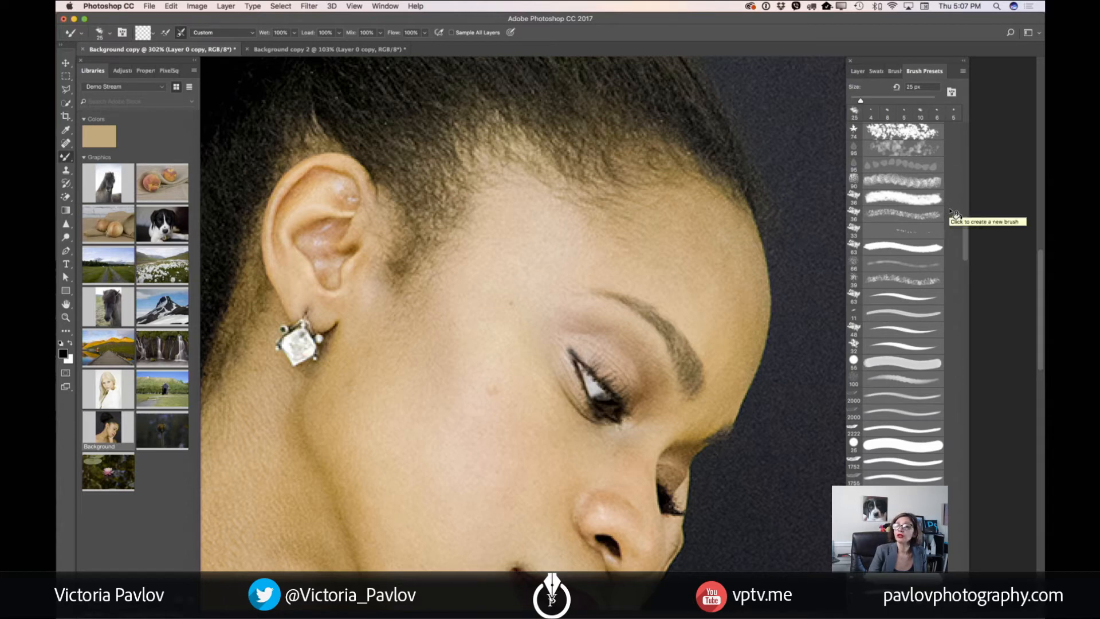
scroll(956, 214, "up", 10)
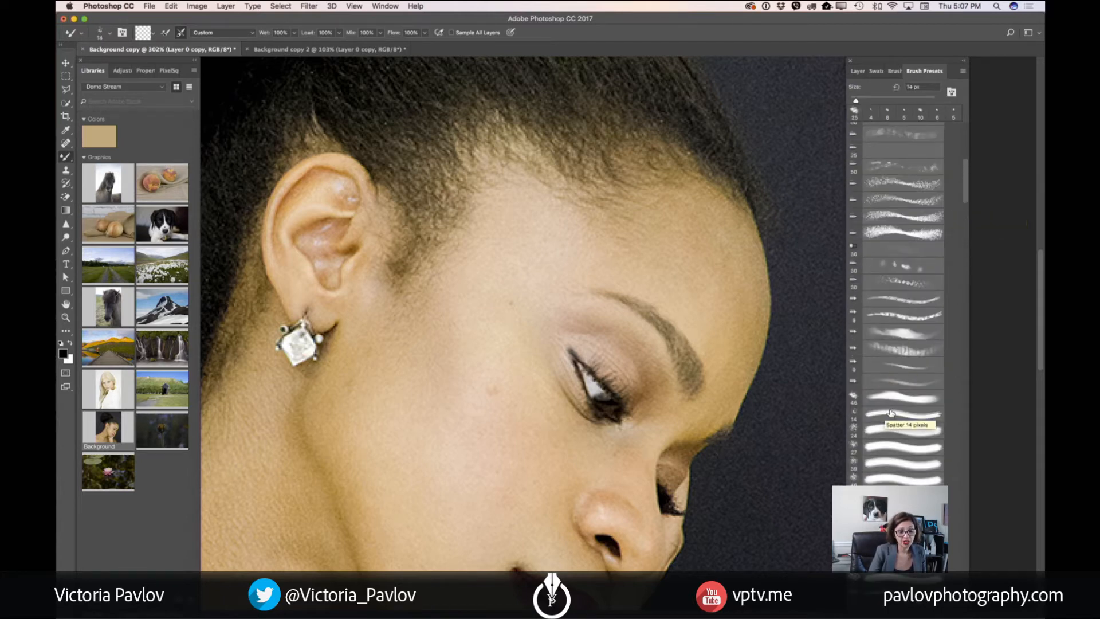
left_click(899, 398)
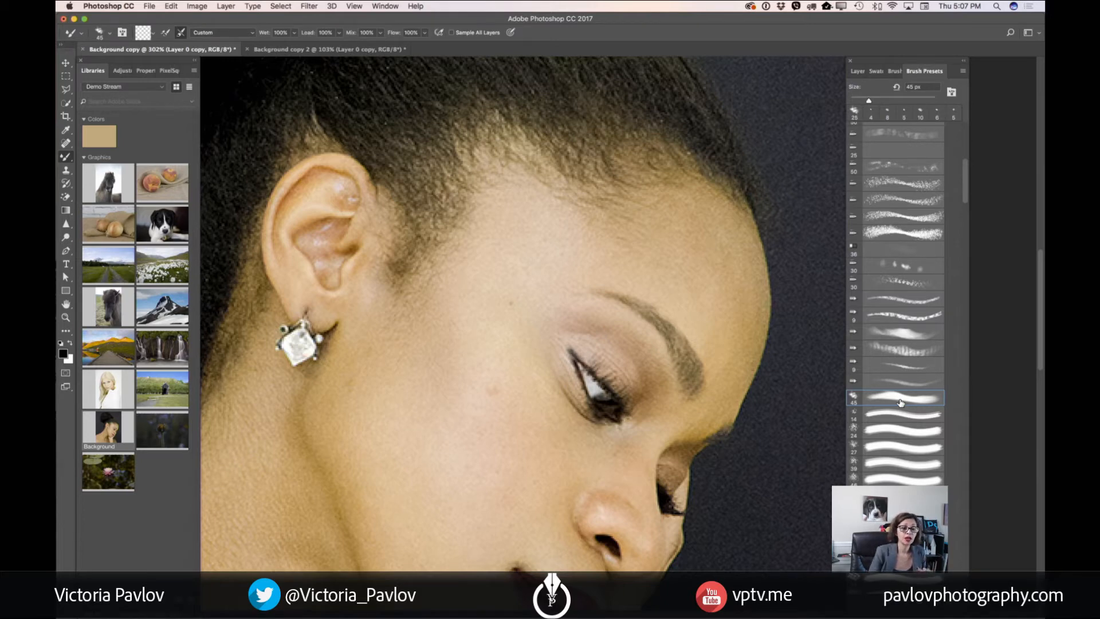
Look over the saved brushes in the Brushes library and return to the Demo Stream library
left_click(858, 71)
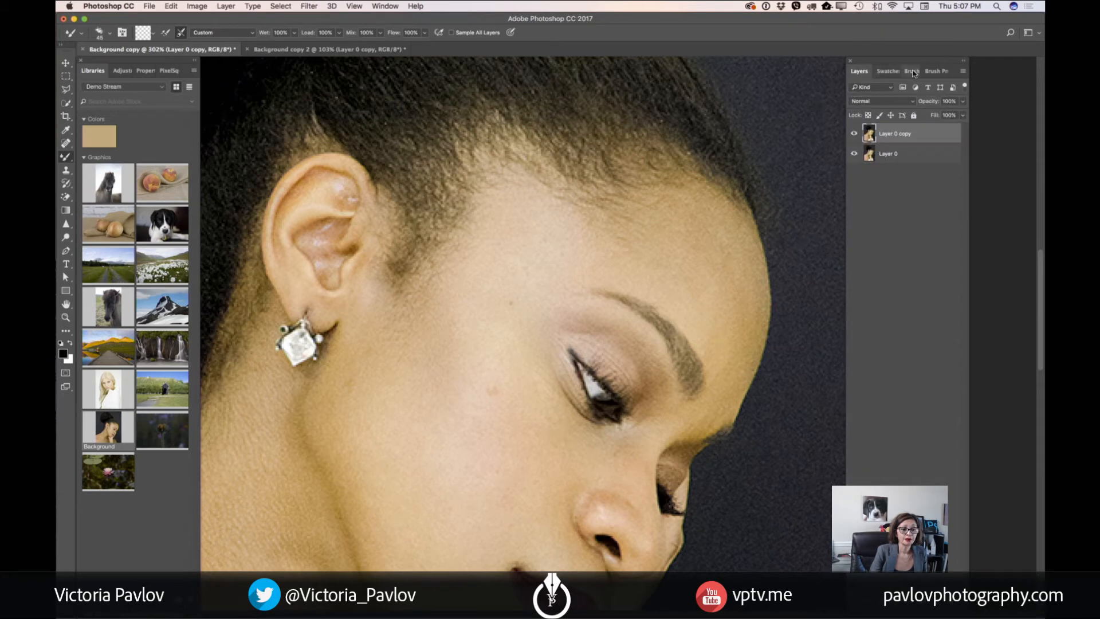
left_click(125, 86)
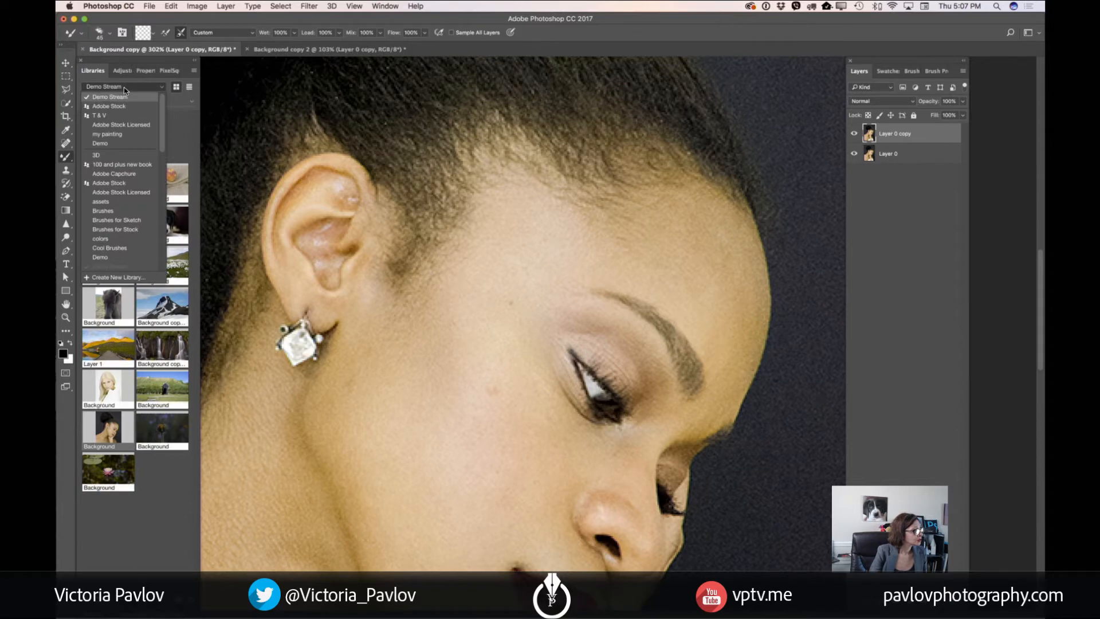
left_click(103, 211)
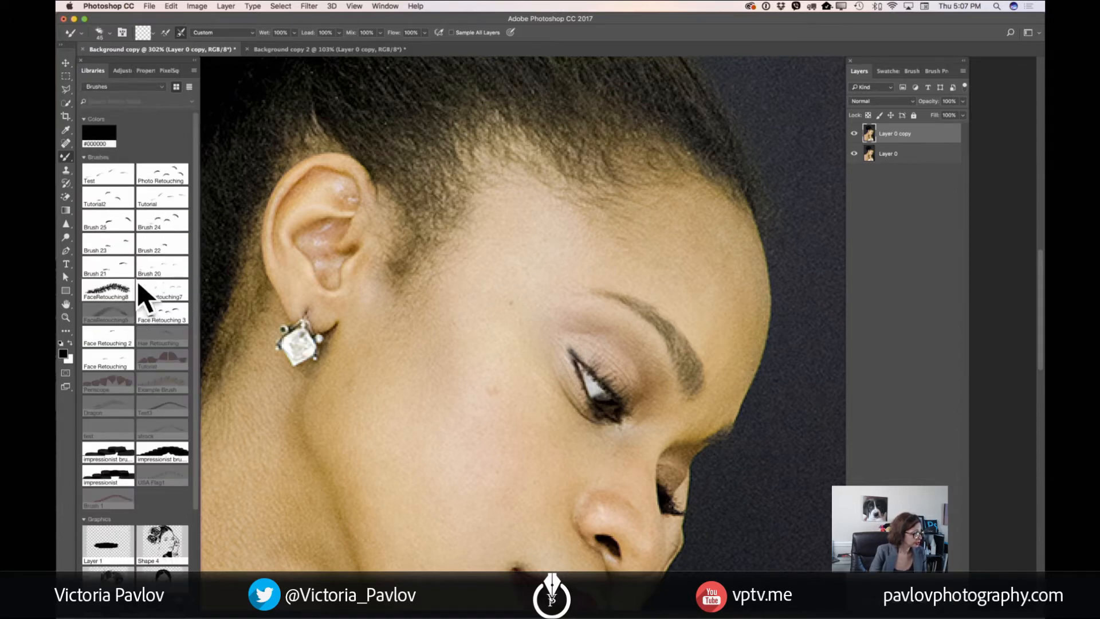
left_click(124, 87)
left_click(119, 107)
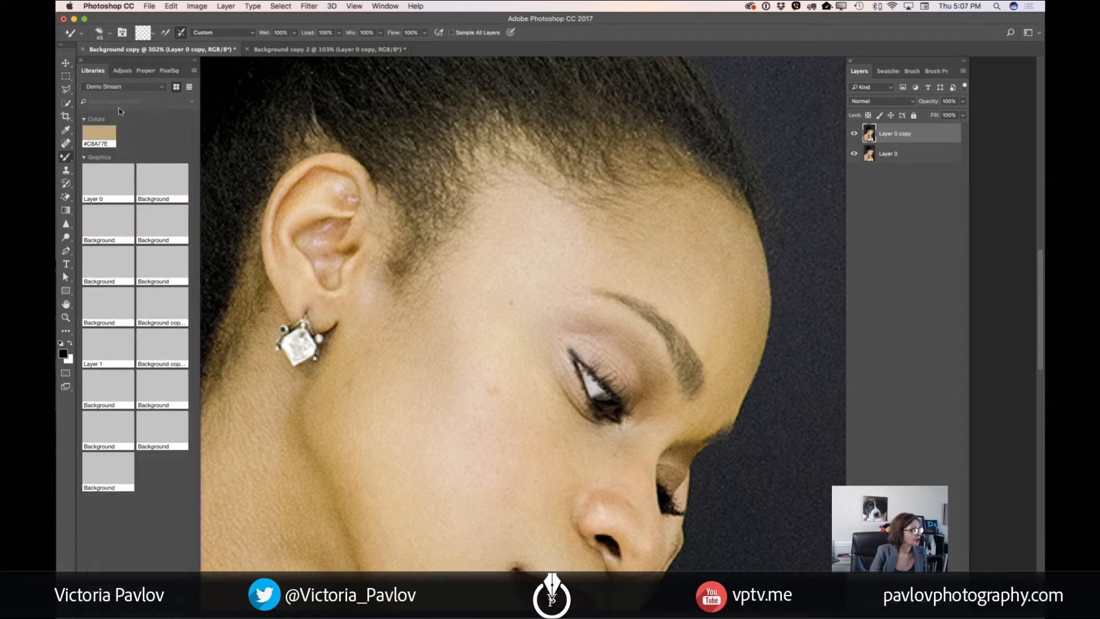
Display the brush presets again and move their panel group back so it covers less of the portrait
left_click(122, 32)
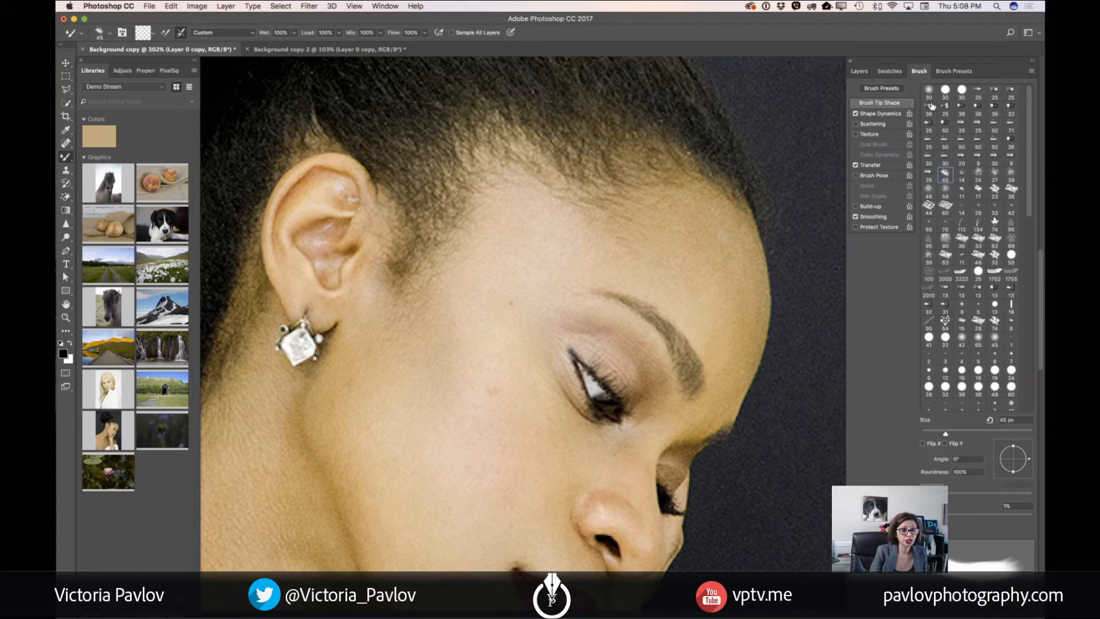
left_click(940, 72)
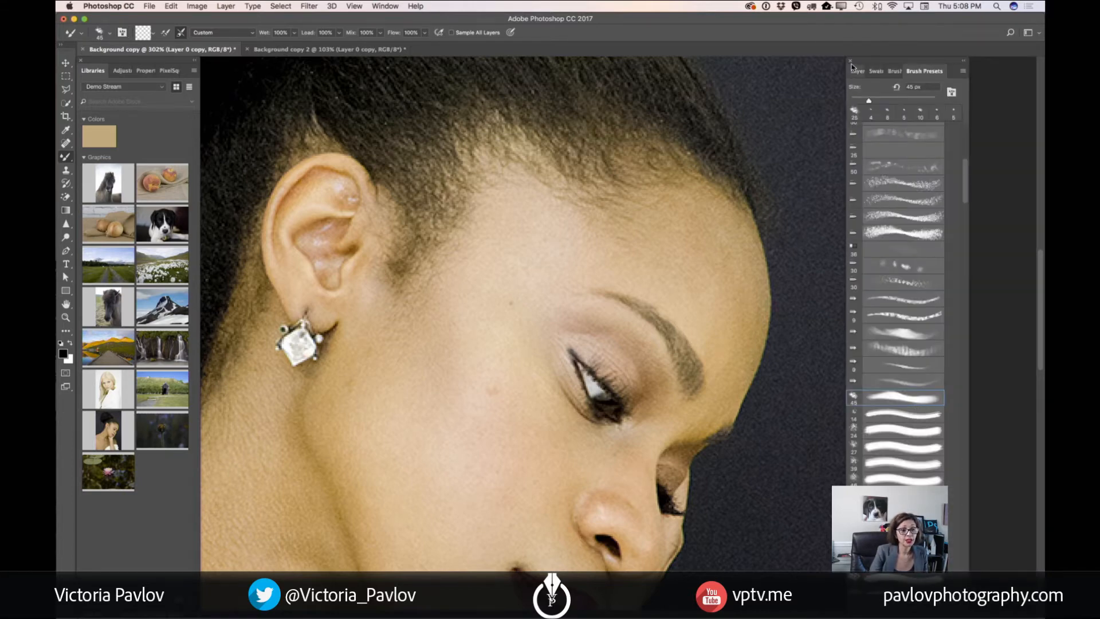
left_click_drag(866, 62, 937, 60)
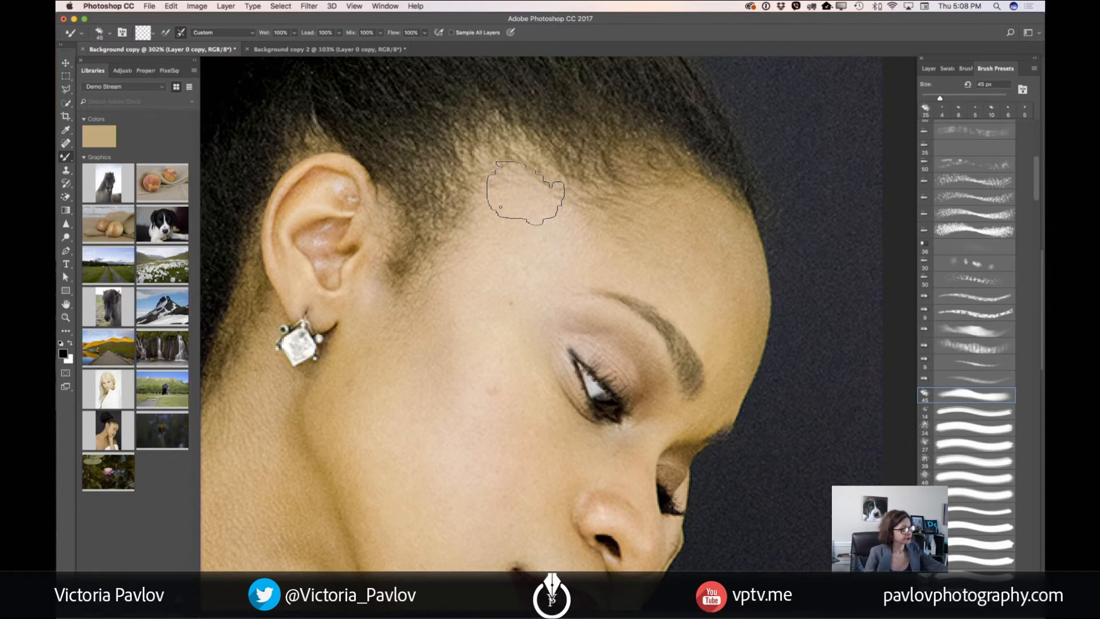
Reduce the Mixer Brush to 8 px for the face and set its blending preset to Very Wet
scroll(526, 193, "down", 5)
scroll(526, 193, "up", 8)
scroll(527, 193, "down", 2)
scroll(527, 193, "down", 3)
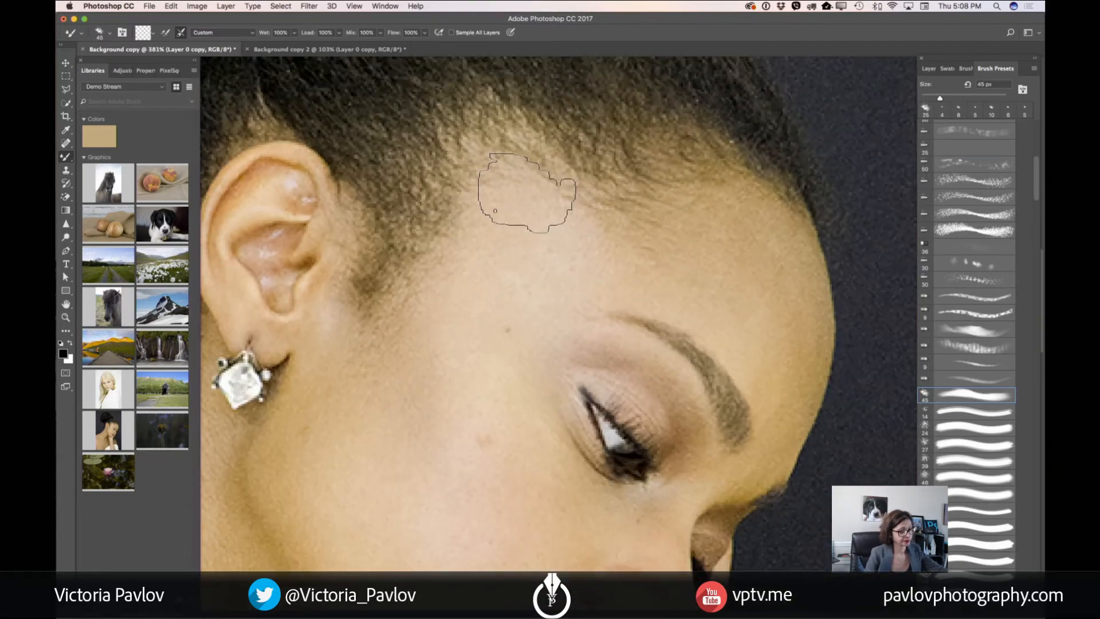
scroll(515, 184, "up", 1)
key("bracketleft")
key("bracketleft")
key("bracketleft")
key("bracketleft")
key("bracketleft")
key("bracketleft")
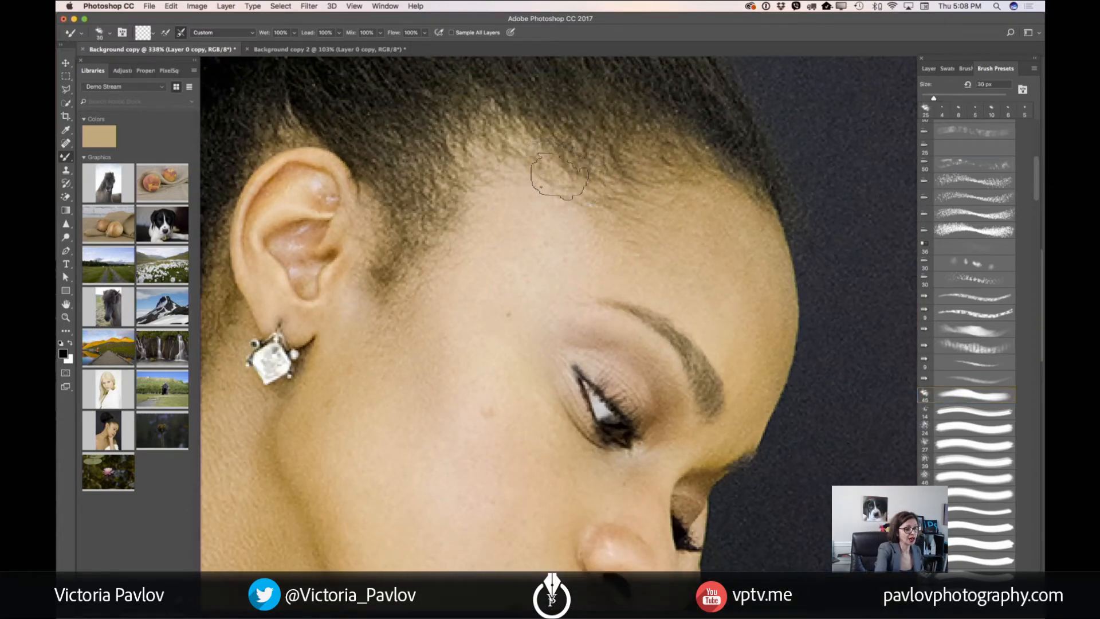
key("bracketright")
key("bracketright")
key("bracketright")
key("bracketright")
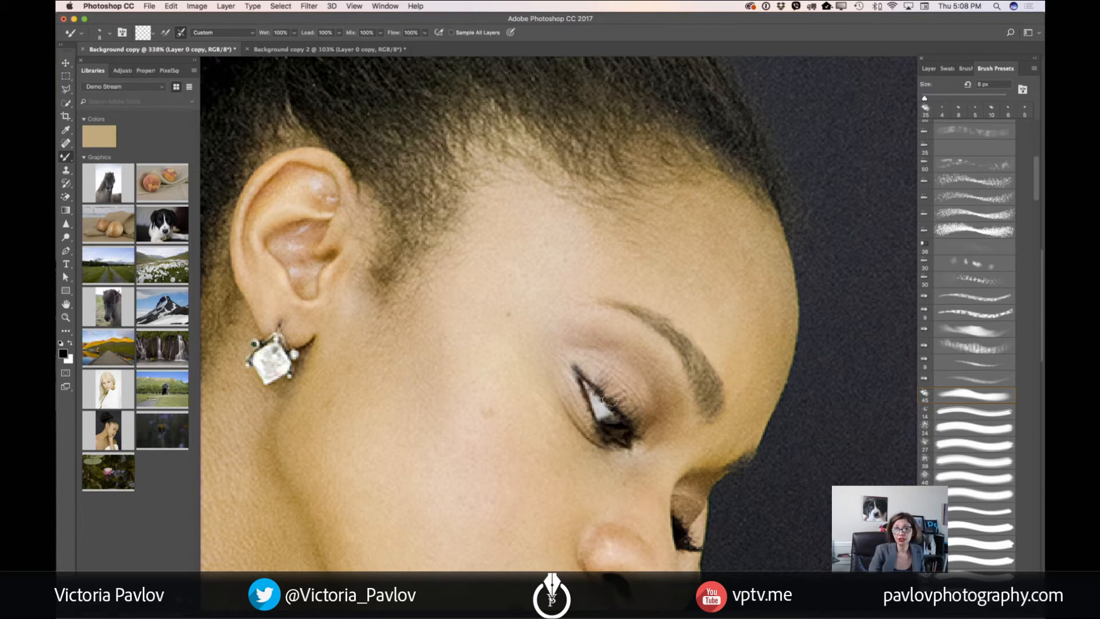
left_click(204, 34)
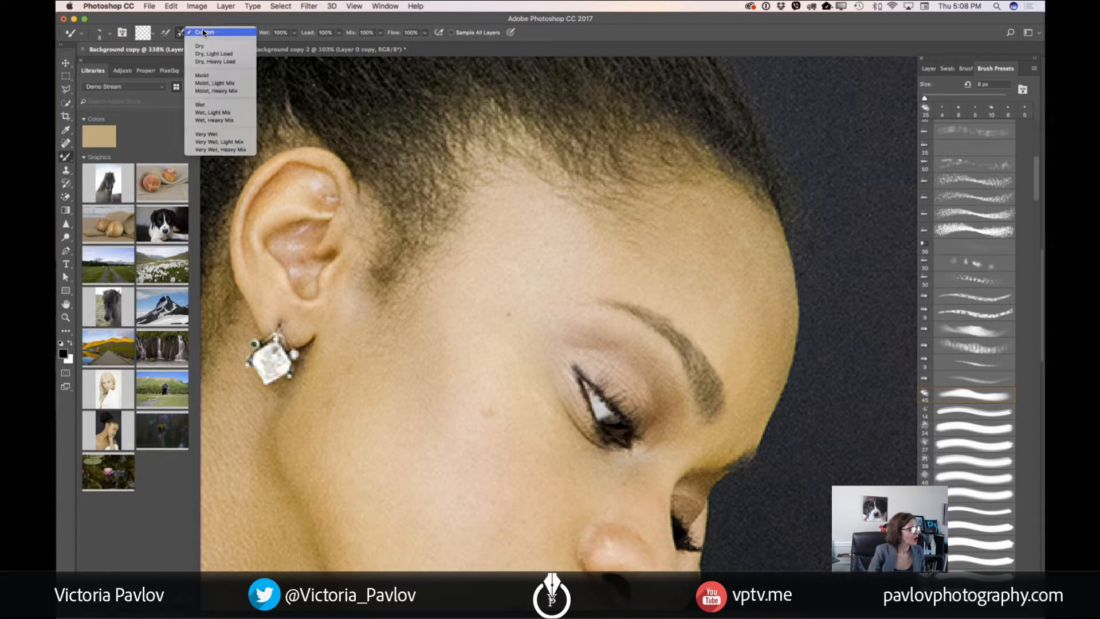
left_click(229, 134)
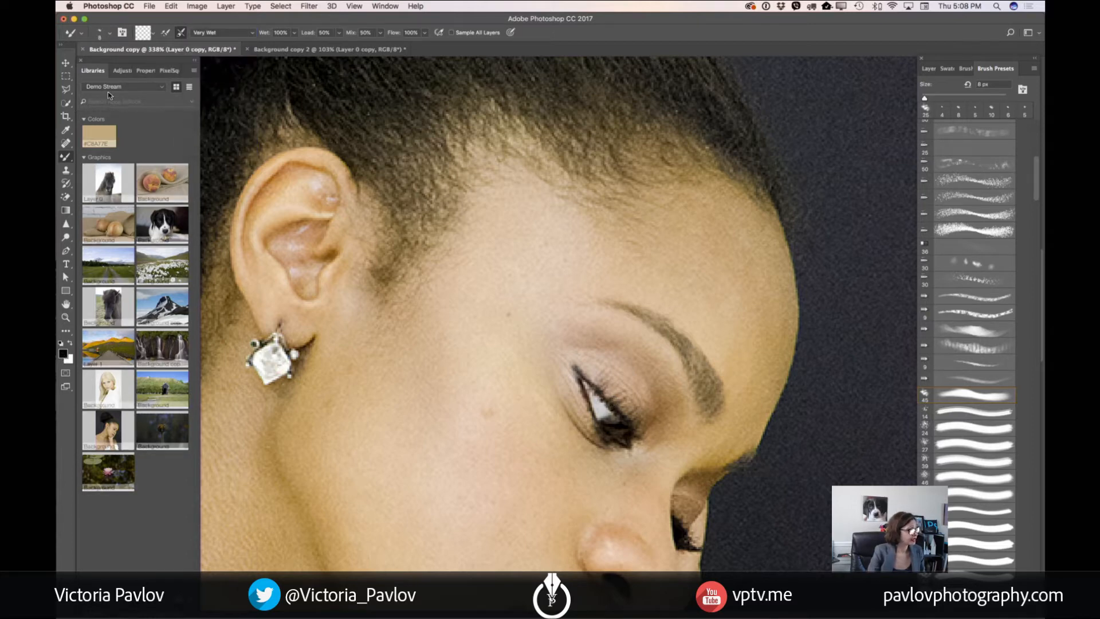
Sample a dark color from the woman's eye with the Eyedropper and return to the Mixer Brush
key("i")
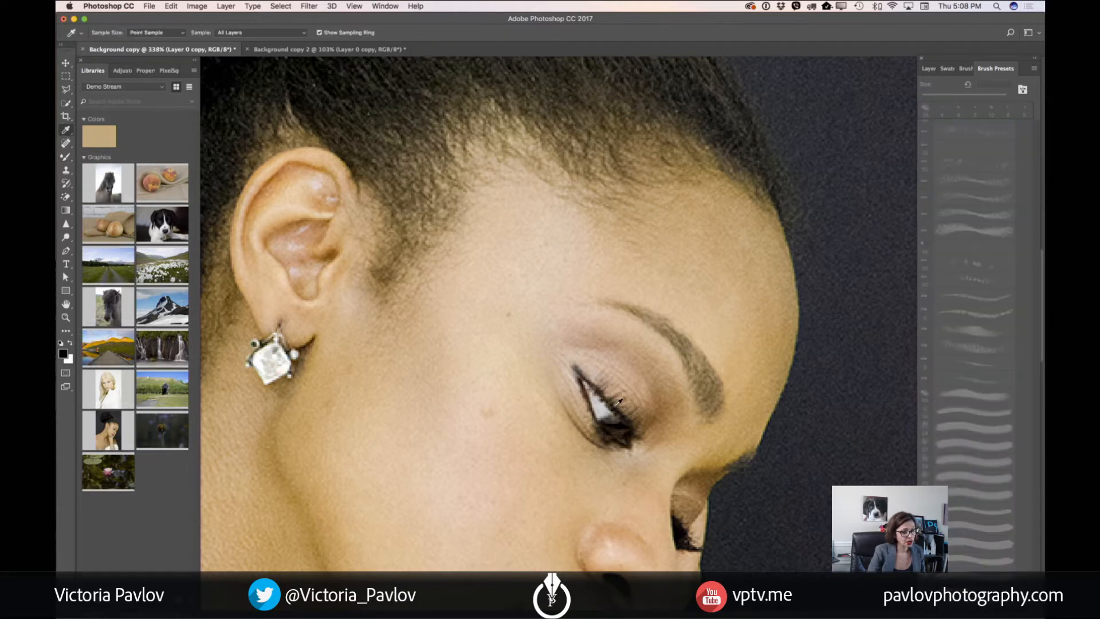
left_click(73, 132)
left_click(102, 130)
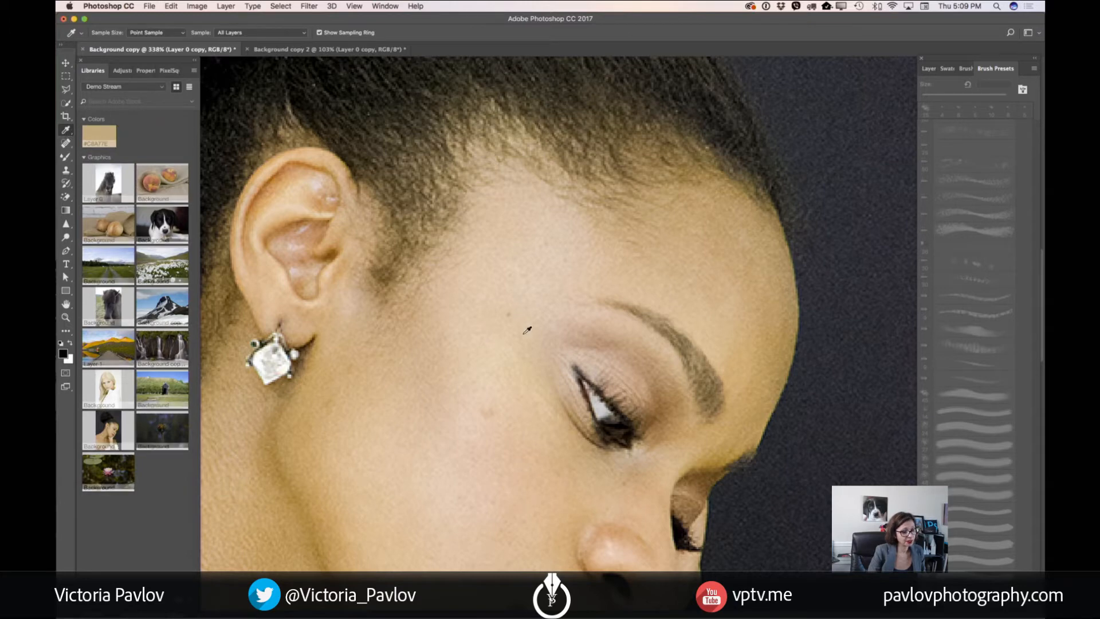
left_click(603, 390)
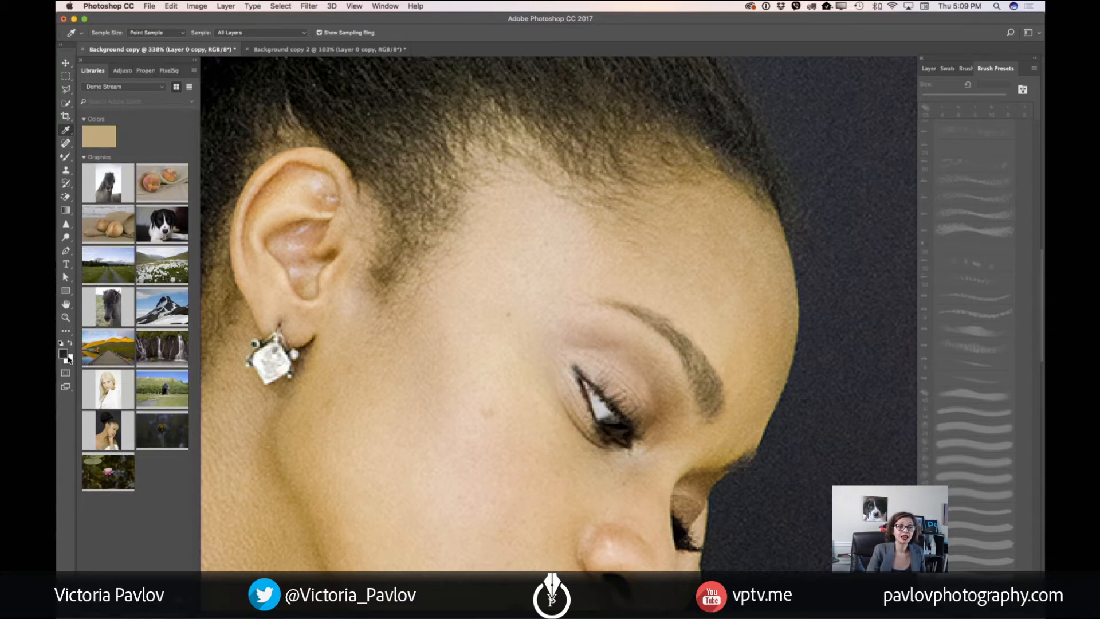
left_click(66, 158)
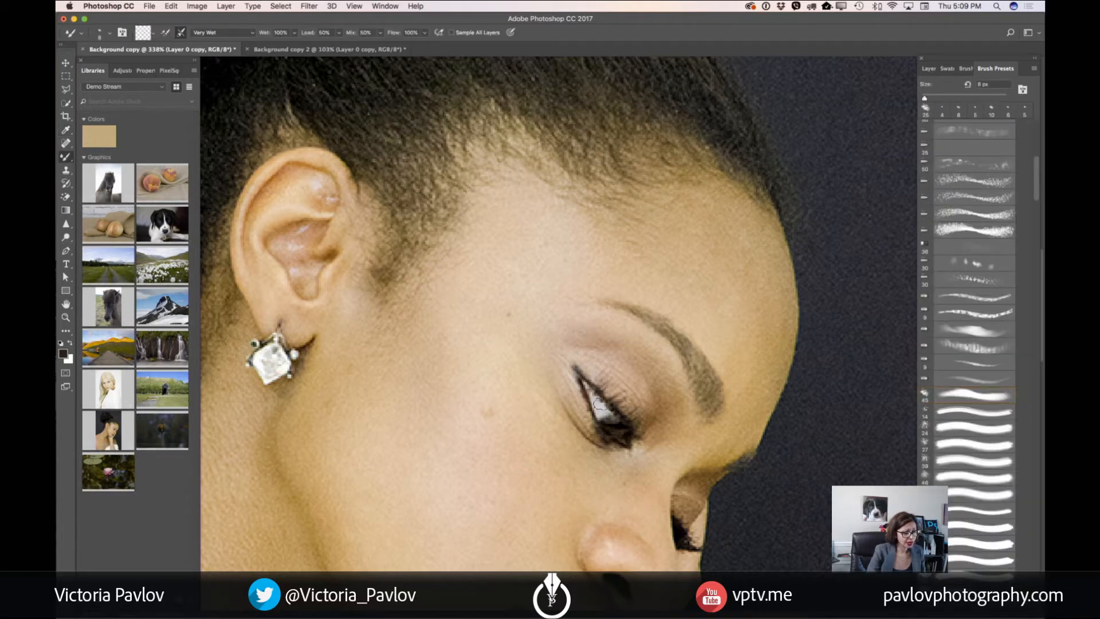
Set the Mixer Brush size to 1 px and turn on loading the brush after each stroke
right_click(616, 393)
left_click_drag(675, 420, 671, 420)
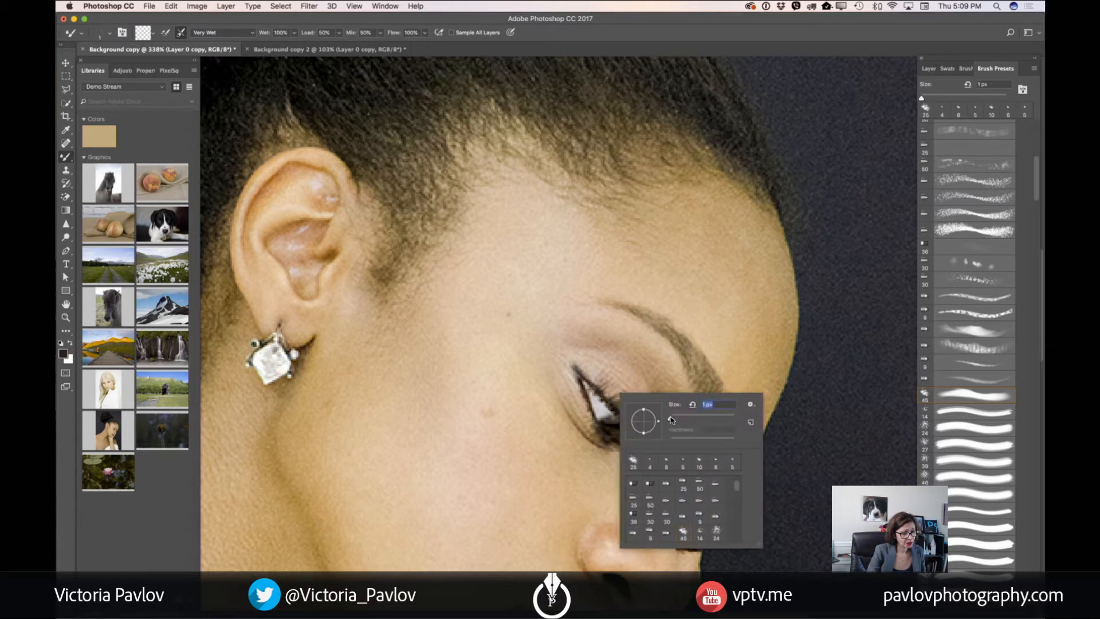
key("Return")
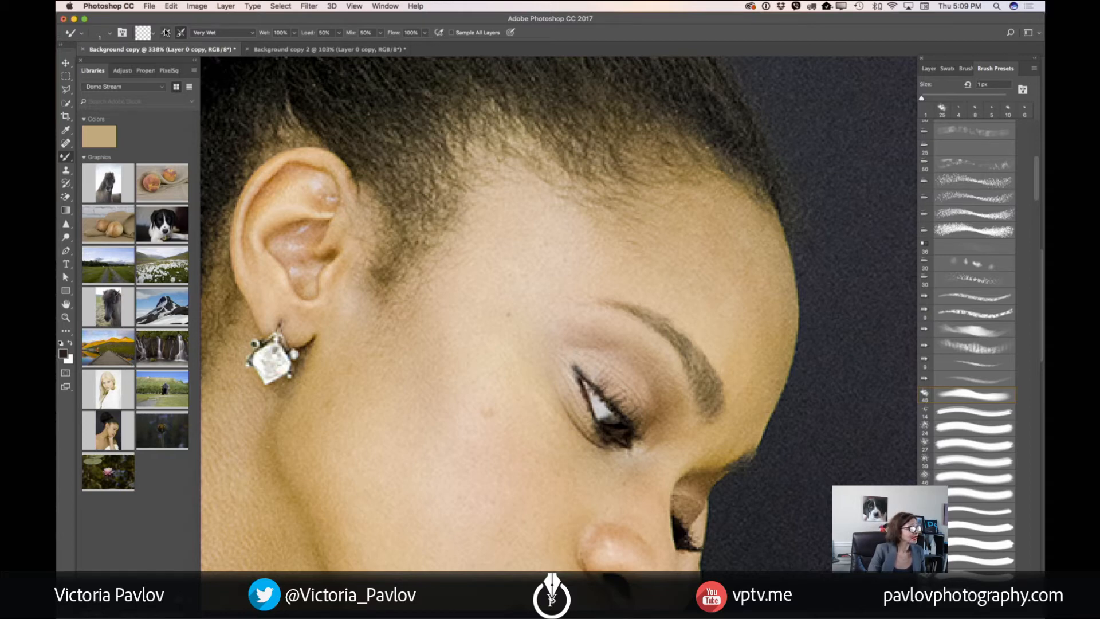
left_click(165, 32)
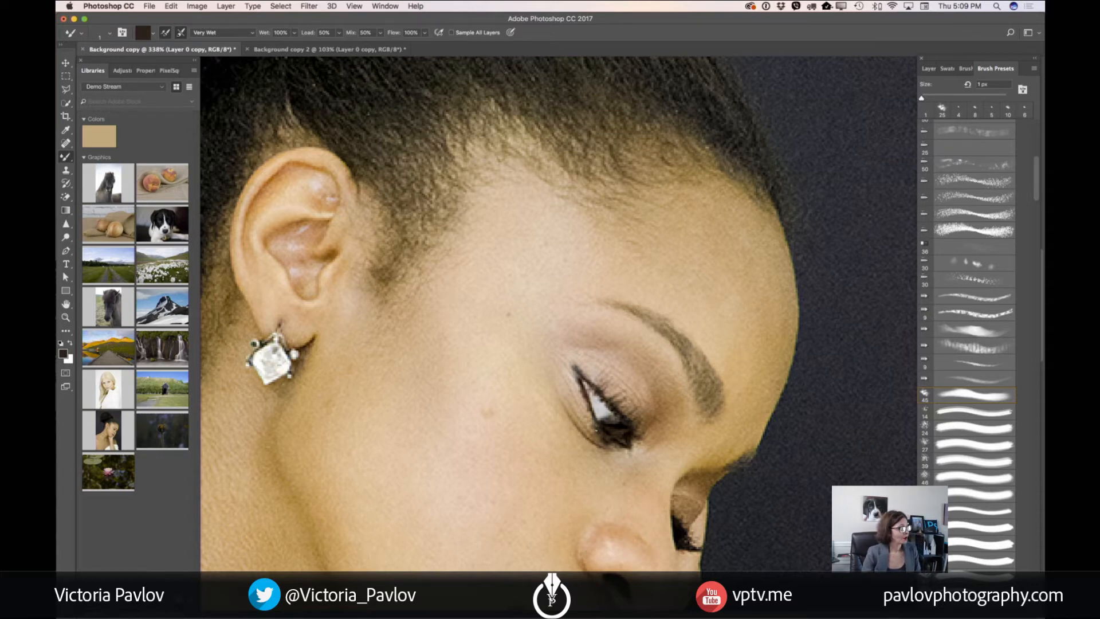
Turn off brush loading after each stroke, blend the forehead and cheek skin on Layer 0 copy at 10 px, and check the whole portrait
scroll(555, 333, "down", 2)
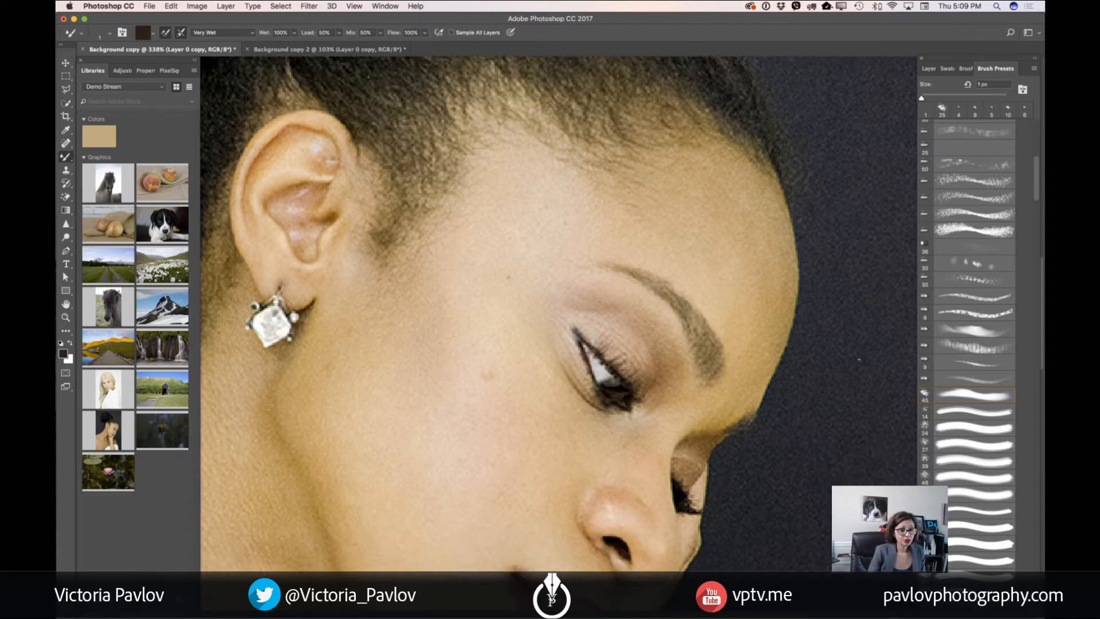
left_click(929, 68)
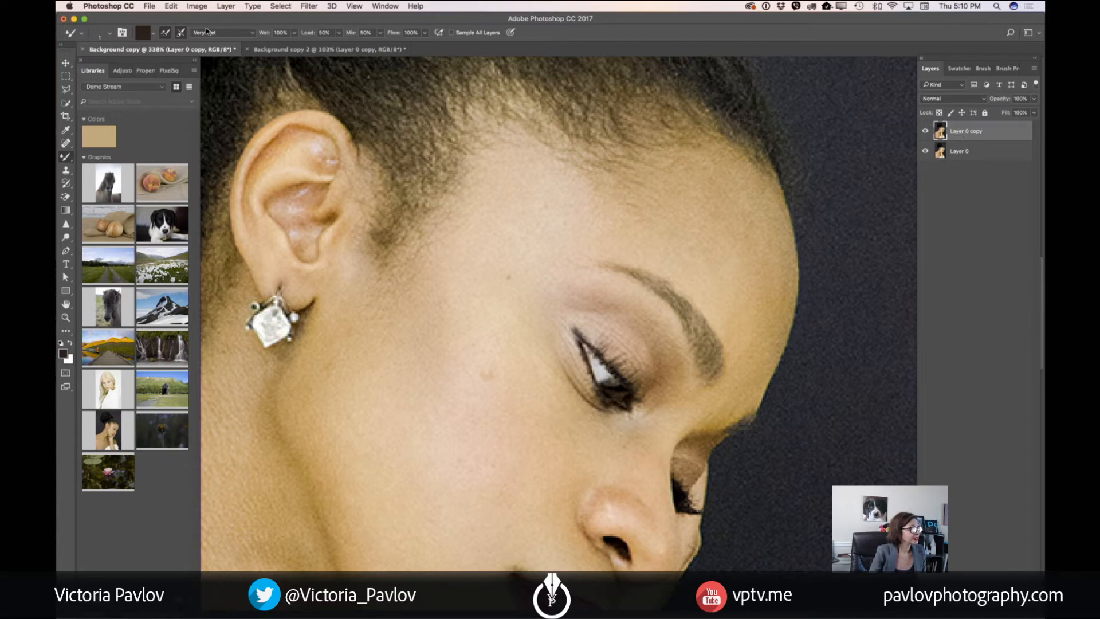
left_click(165, 34)
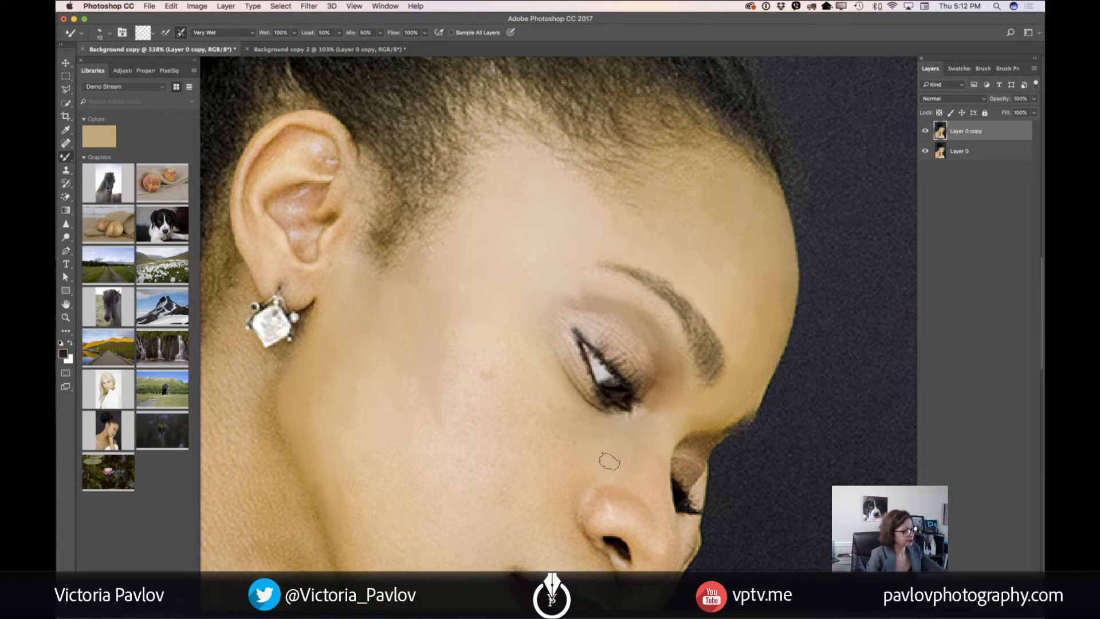
key("super+0")
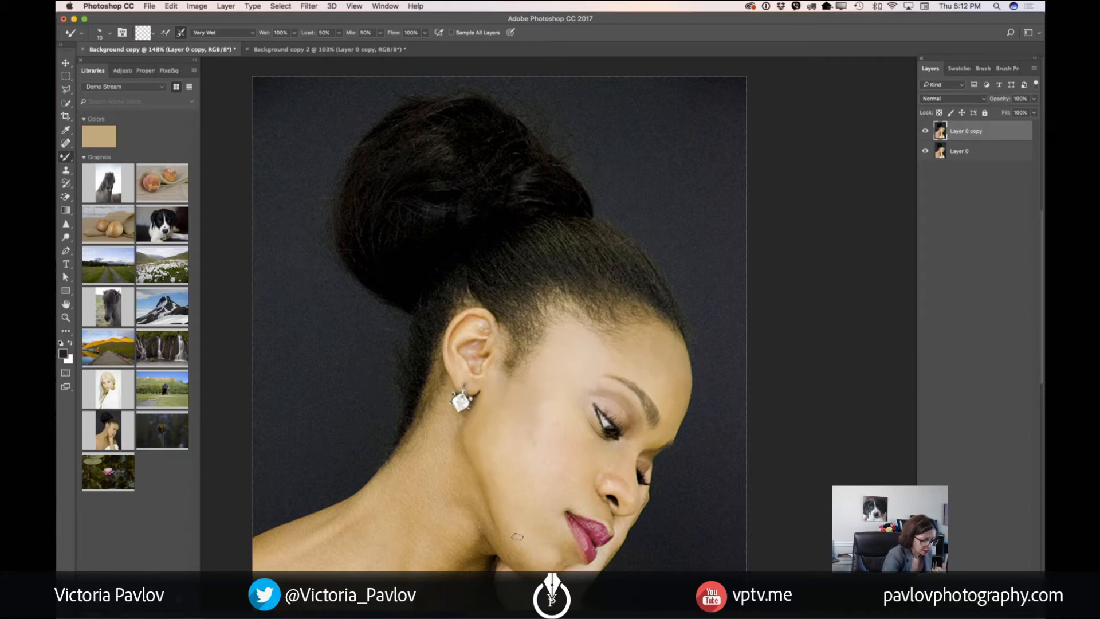
Blend the skin of the lower cheek and chin on Layer 0 copy, enlarging the Mixer Brush to 15 px
scroll(524, 515, "up", 5)
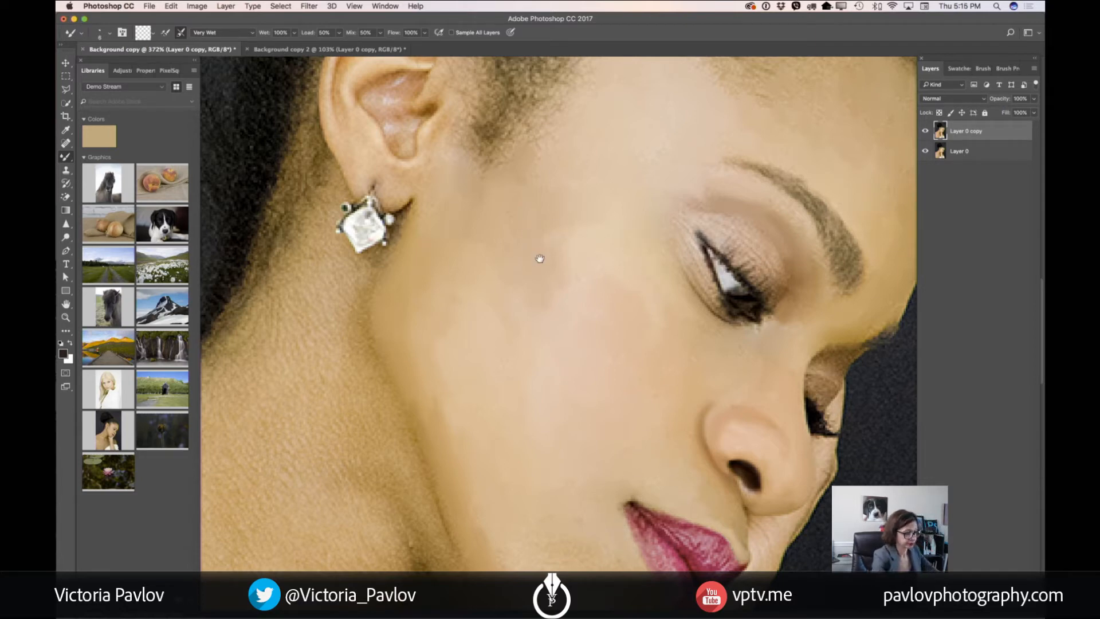
left_click_drag(656, 422, 675, 216)
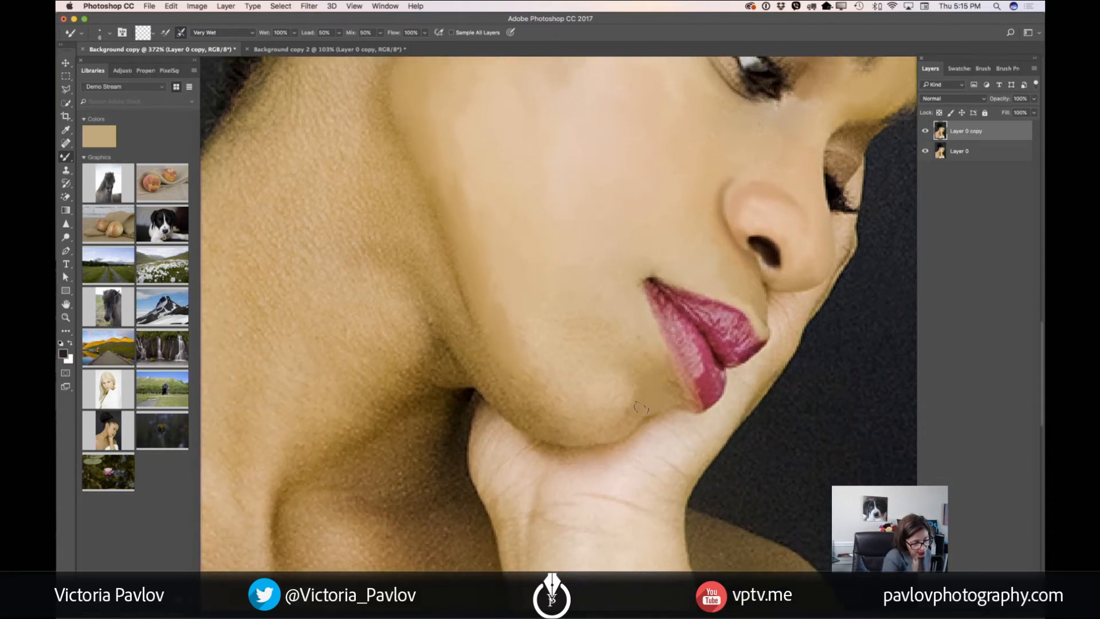
key("bracketright")
key("bracketright")
key("bracketright")
key("bracketright")
key("bracketright")
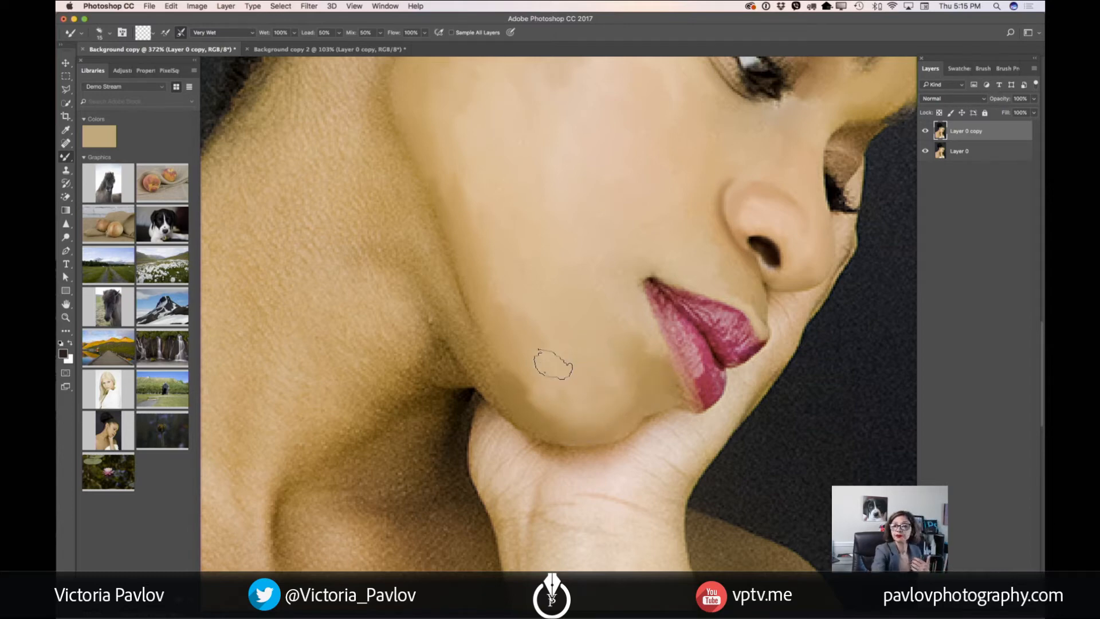
Reduce the Mixer Brush size and smooth the upper and lower lips with strokes that follow their shape
key("bracketleft")
key("bracketleft")
key("bracketleft")
key("bracketleft")
key("bracketleft")
key("bracketleft")
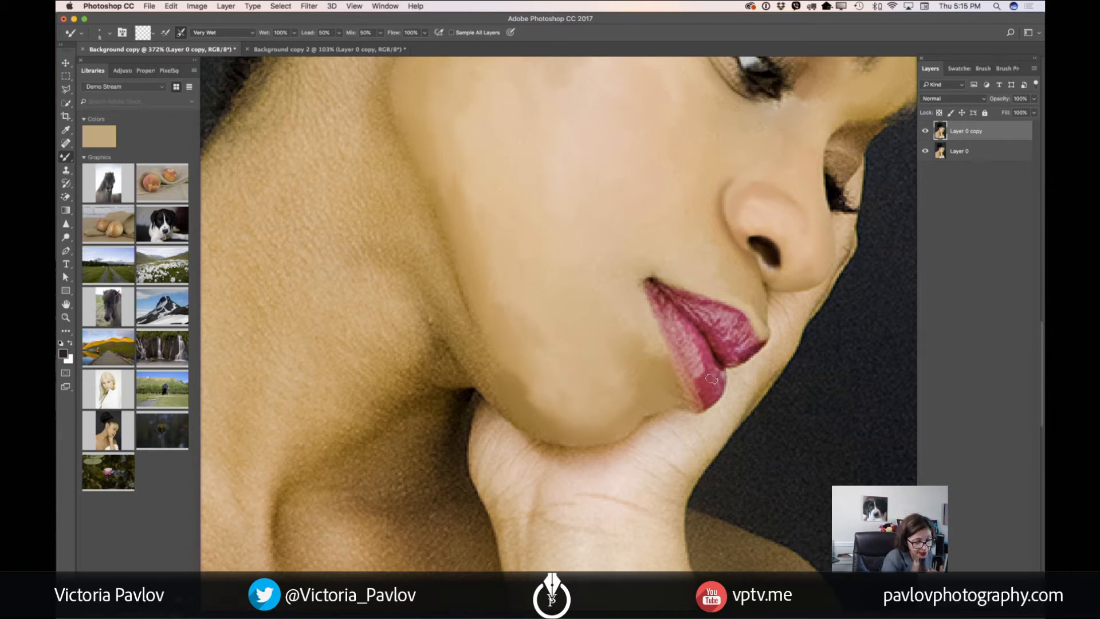
left_click_drag(708, 386, 711, 359)
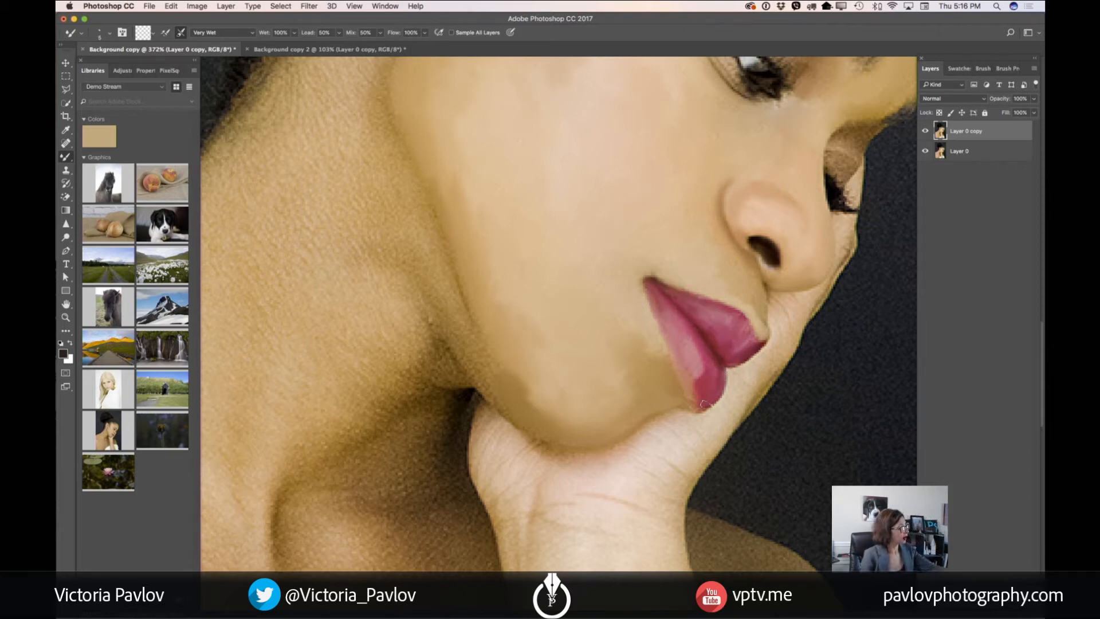
Toggle Layer 0 copy off and on to compare the retouched face and lips with the original
scroll(705, 404, "down", 10)
scroll(705, 405, "up", 4)
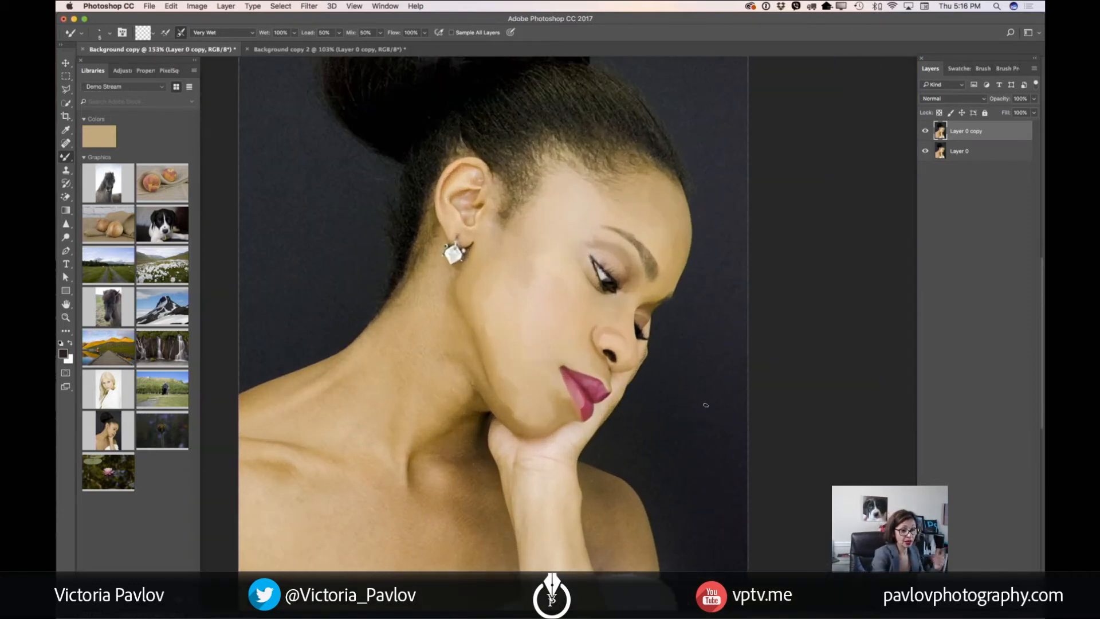
left_click(924, 133)
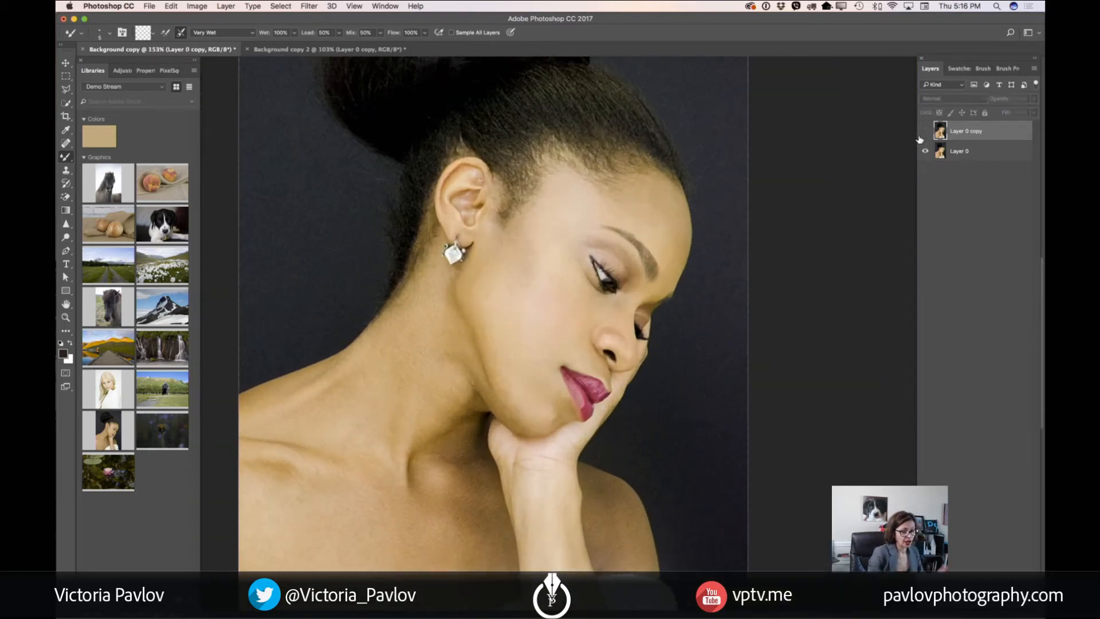
left_click(922, 134)
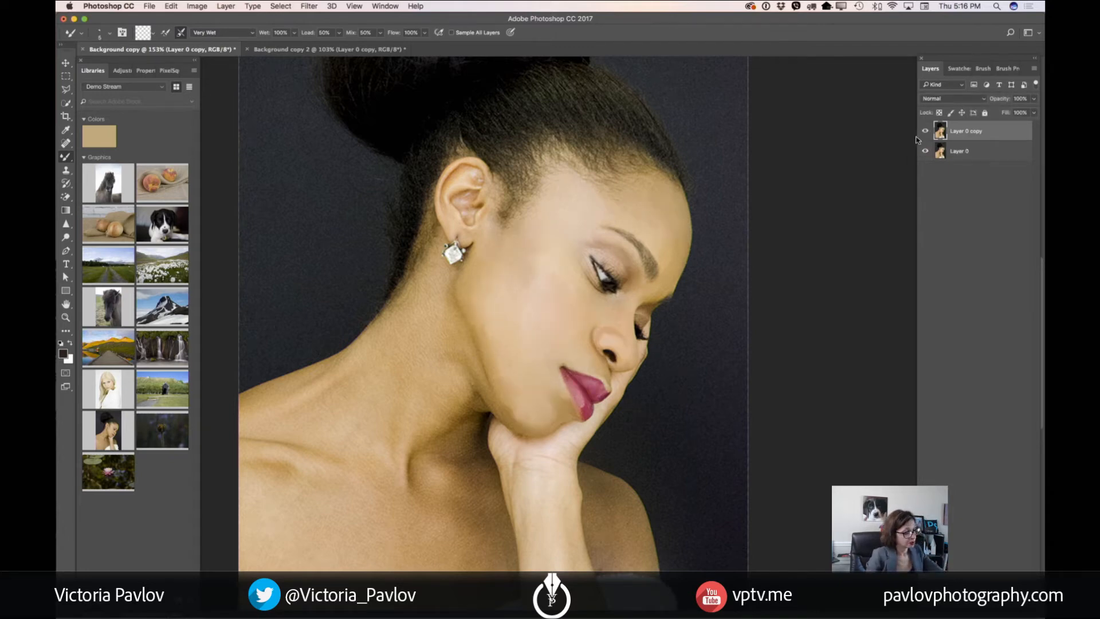
Duplicate Layer 0 copy to make a separate layer for painting the hair
scroll(652, 337, "up", 4)
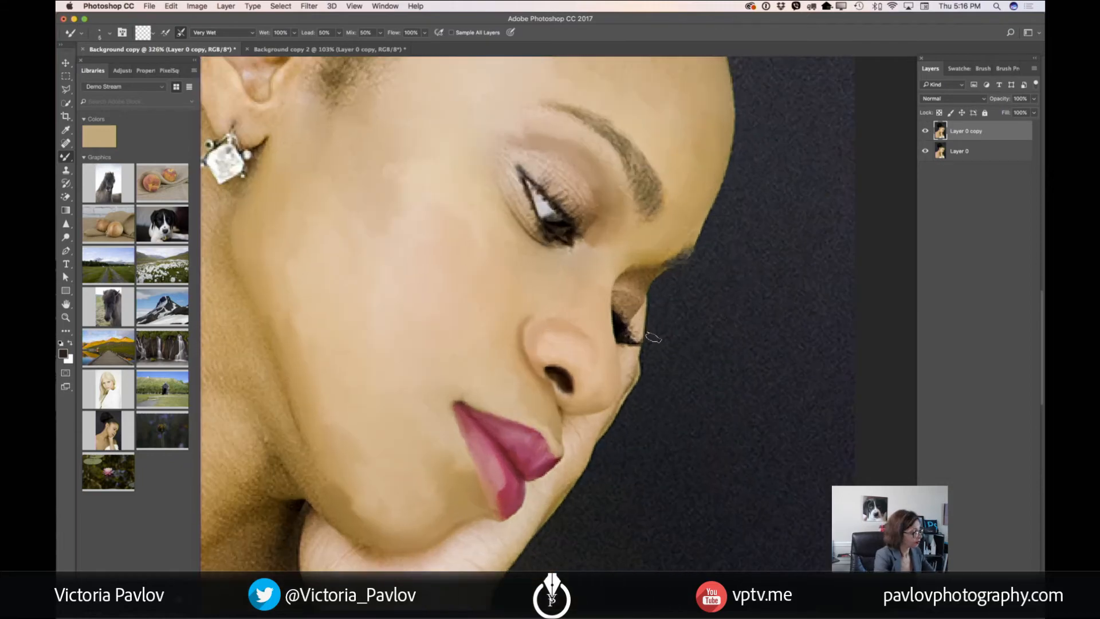
left_click_drag(573, 166, 653, 375)
mouse_move(583, 112)
left_mouse_down()
mouse_move(712, 365)
mouse_move(737, 336)
left_mouse_up()
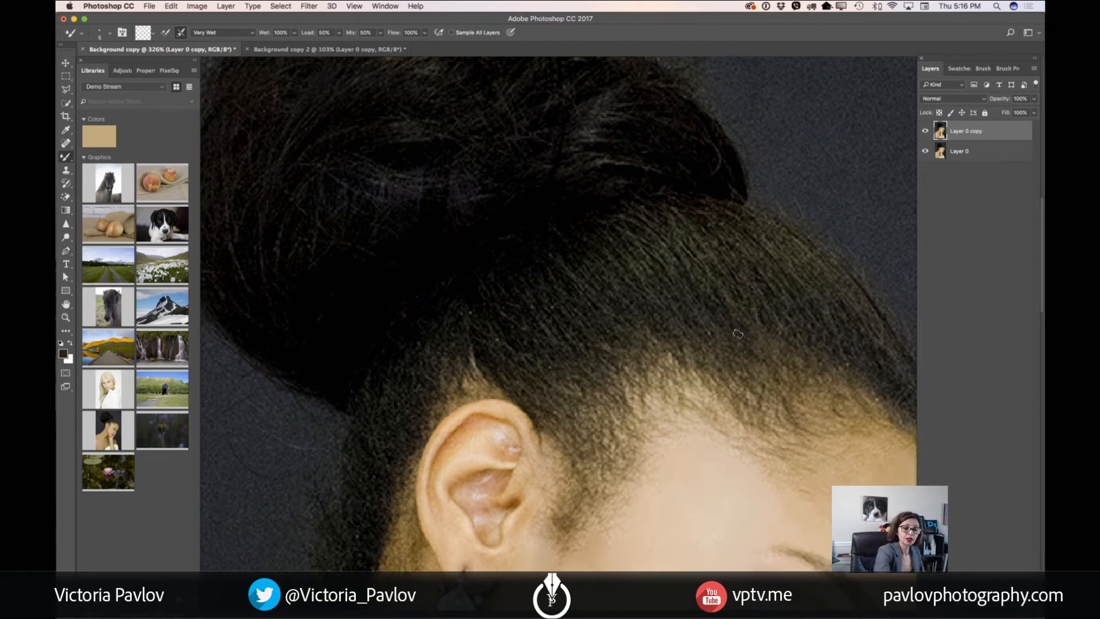
left_click_drag(1007, 132, 1009, 537)
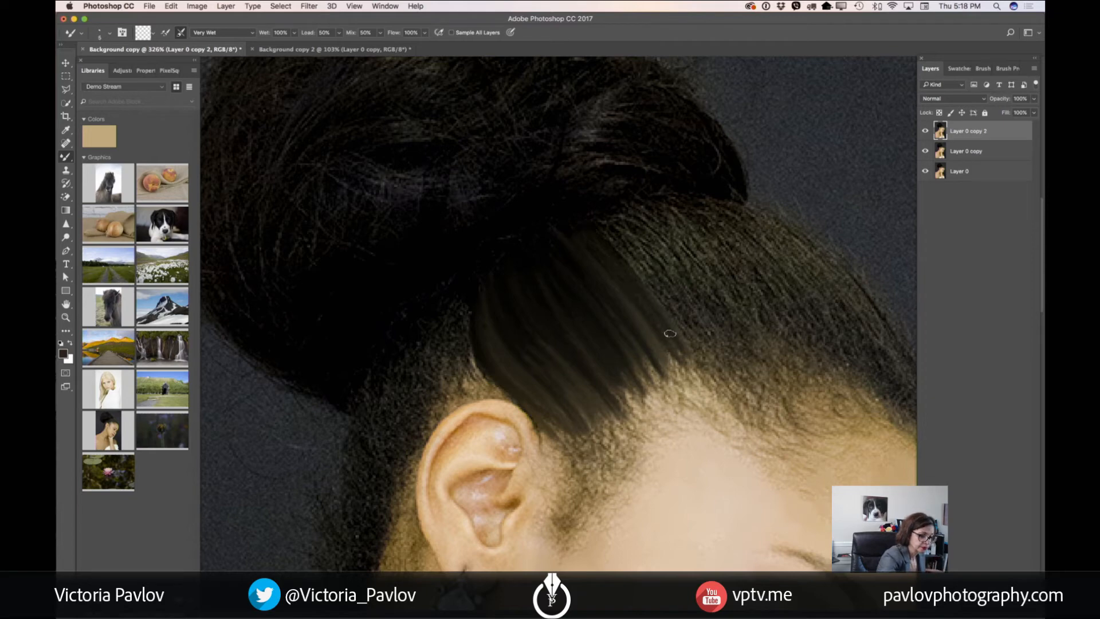
Paint the pulled-back hair from the bun toward the forehead with Mixer Brush strokes along the strands on Layer 0 copy 2
left_click_drag(682, 349, 700, 388)
mouse_move(660, 320)
left_mouse_down()
mouse_move(696, 387)
mouse_move(683, 389)
left_mouse_up()
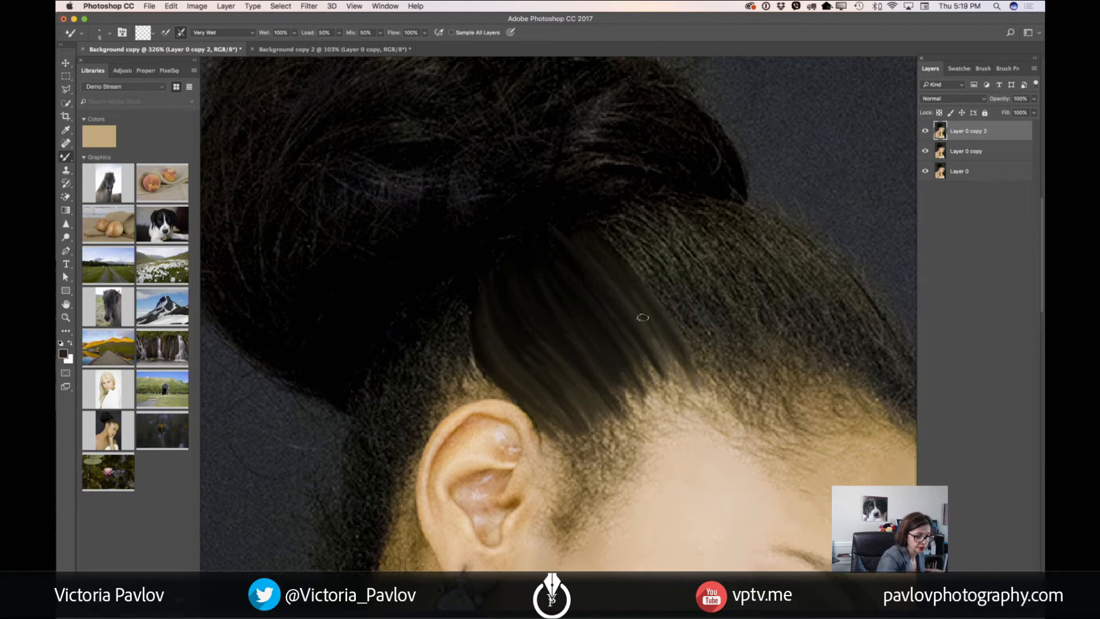
left_click_drag(647, 313, 674, 363)
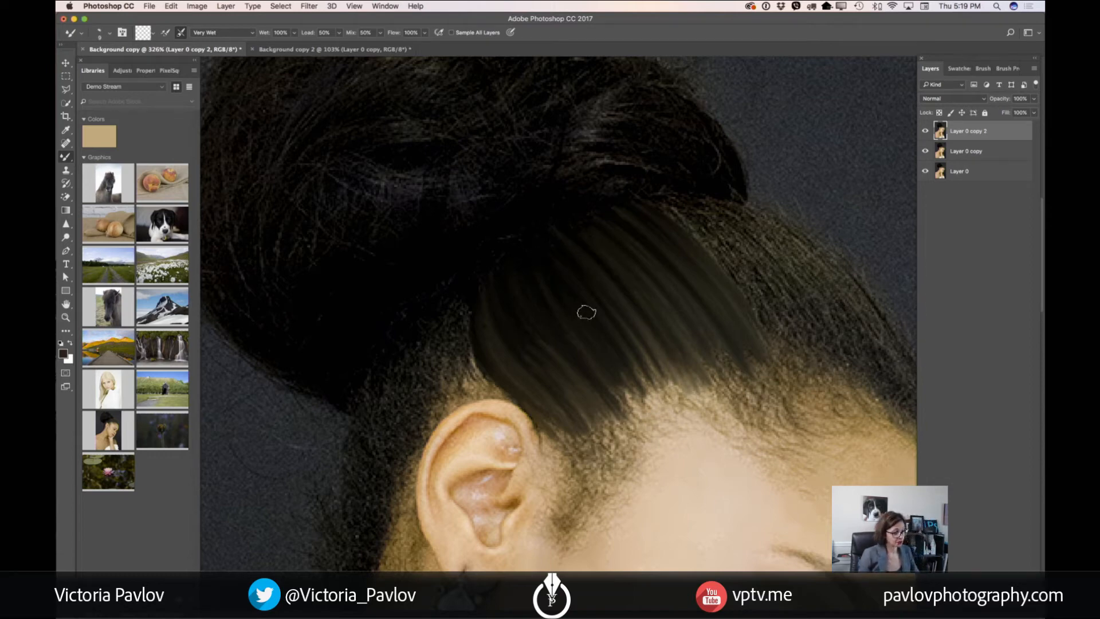
left_click_drag(818, 342, 656, 386)
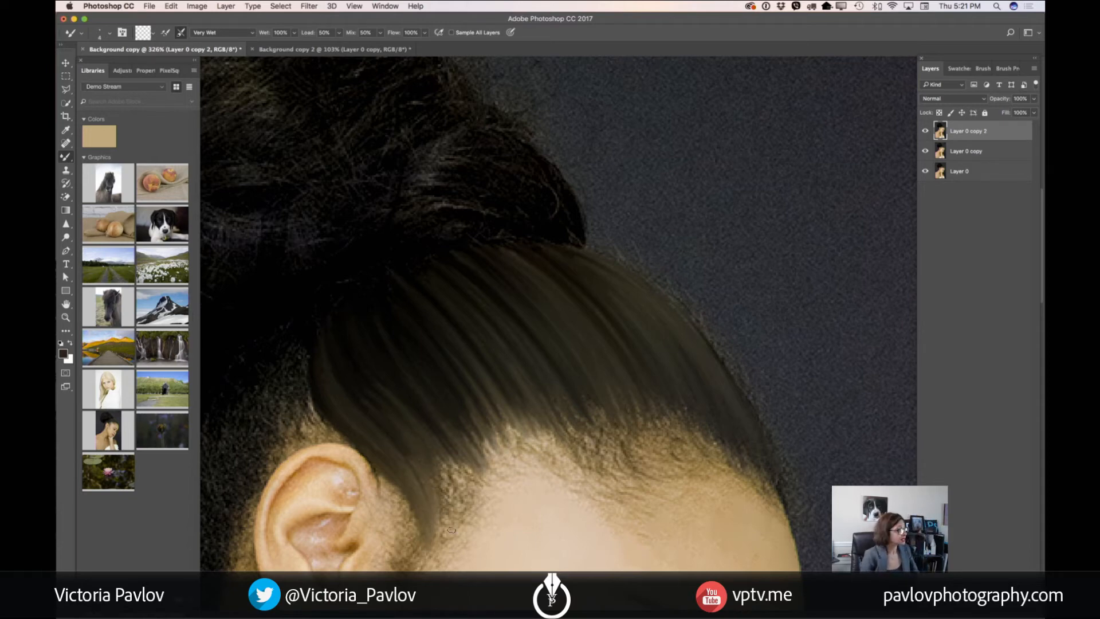
Hide Layer 0 copy and toggle Layer 0 copy 2 off and on to compare the painted hair
scroll(452, 530, "down", 4)
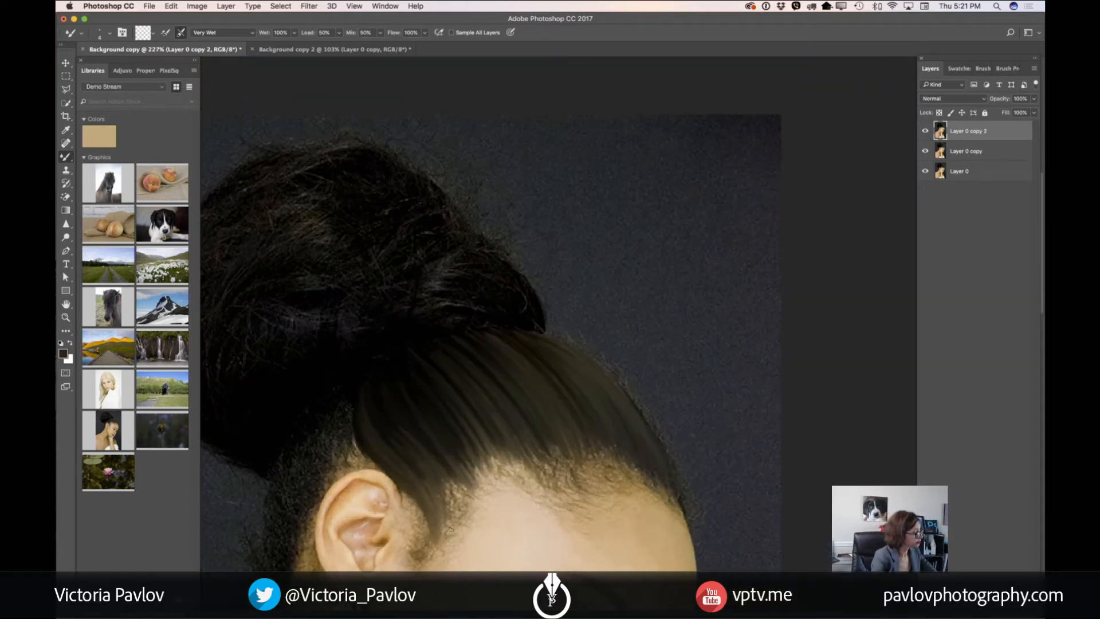
left_click_drag(578, 482, 643, 242)
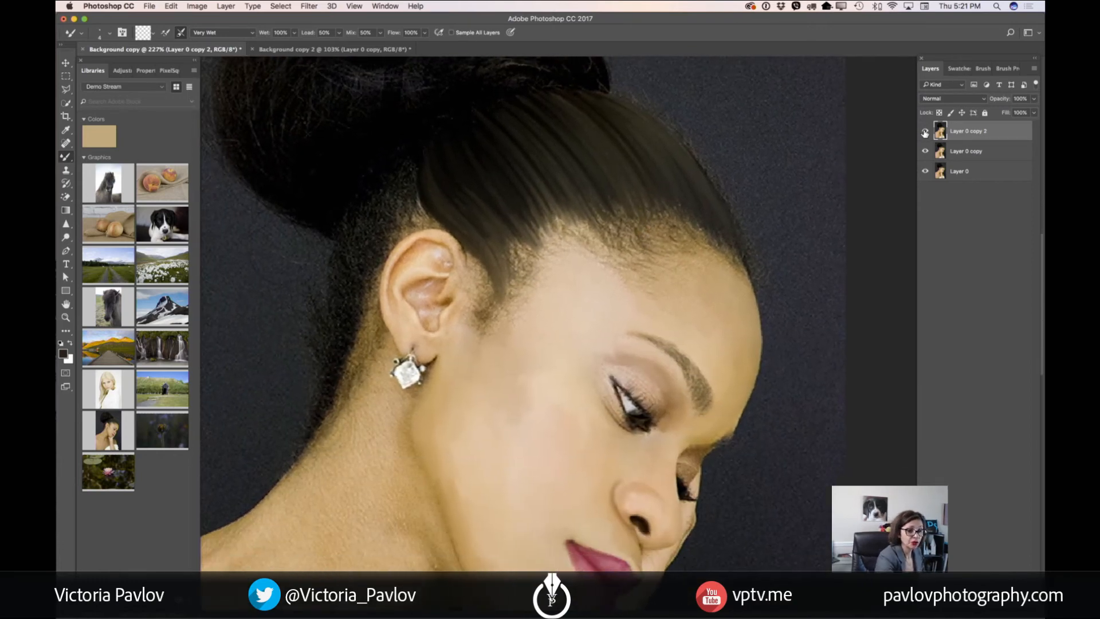
left_click_drag(925, 132, 926, 152)
left_click(924, 132)
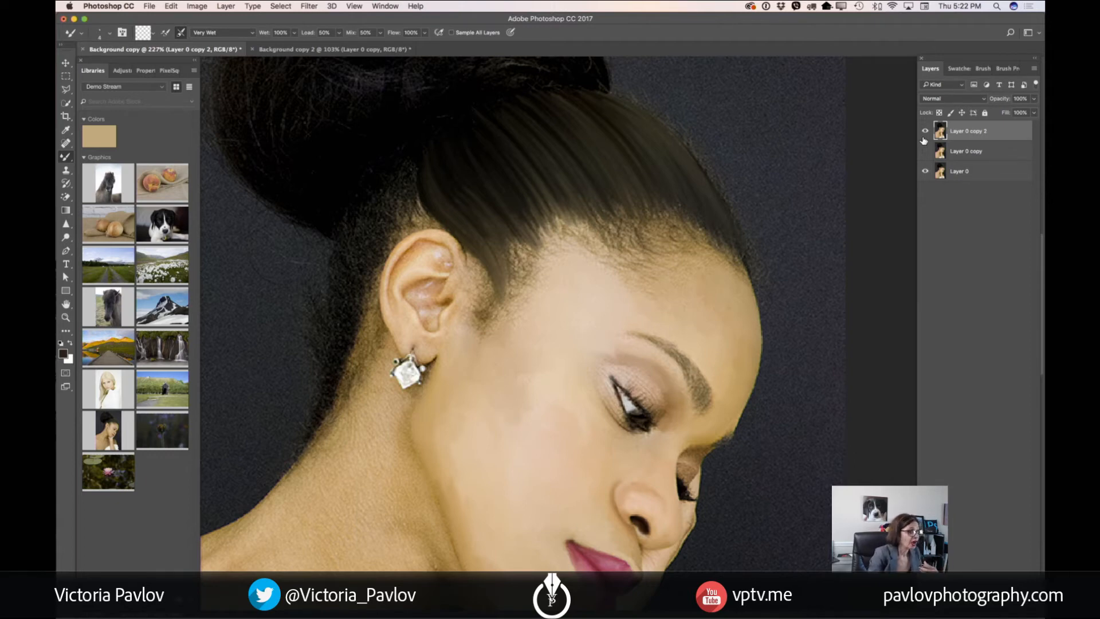
Set the Mixer Brush to Wet 21%, Load 21% and Flow 47%, and soften the hairline along the forehead and temple
left_click(294, 33)
left_click_drag(294, 47, 259, 50)
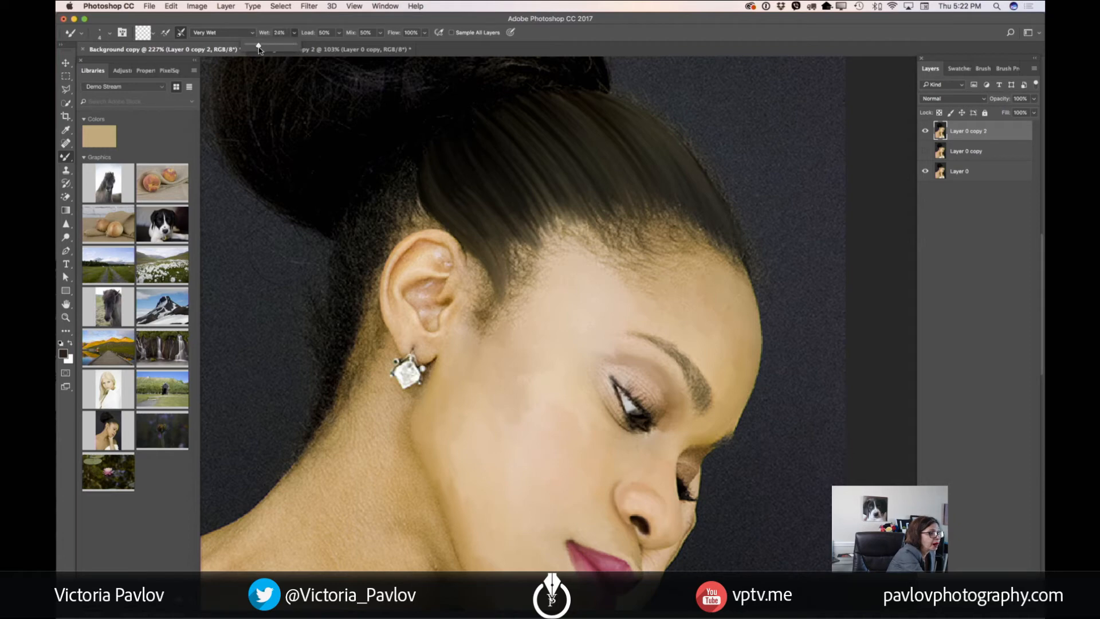
left_click(339, 32)
left_click_drag(336, 47, 329, 48)
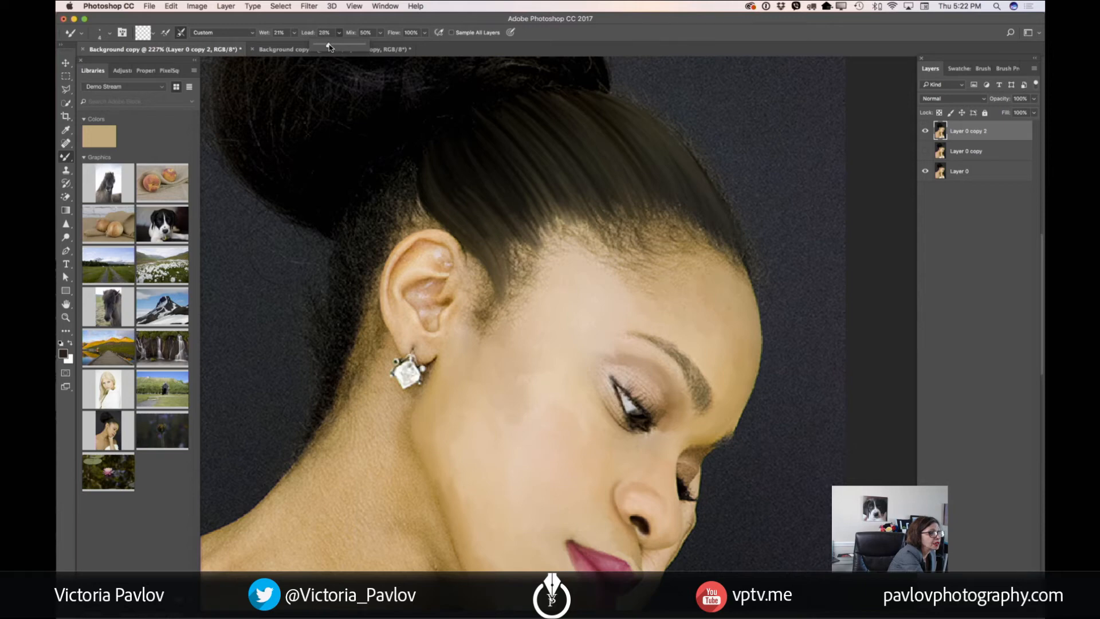
left_click_drag(324, 47, 326, 48)
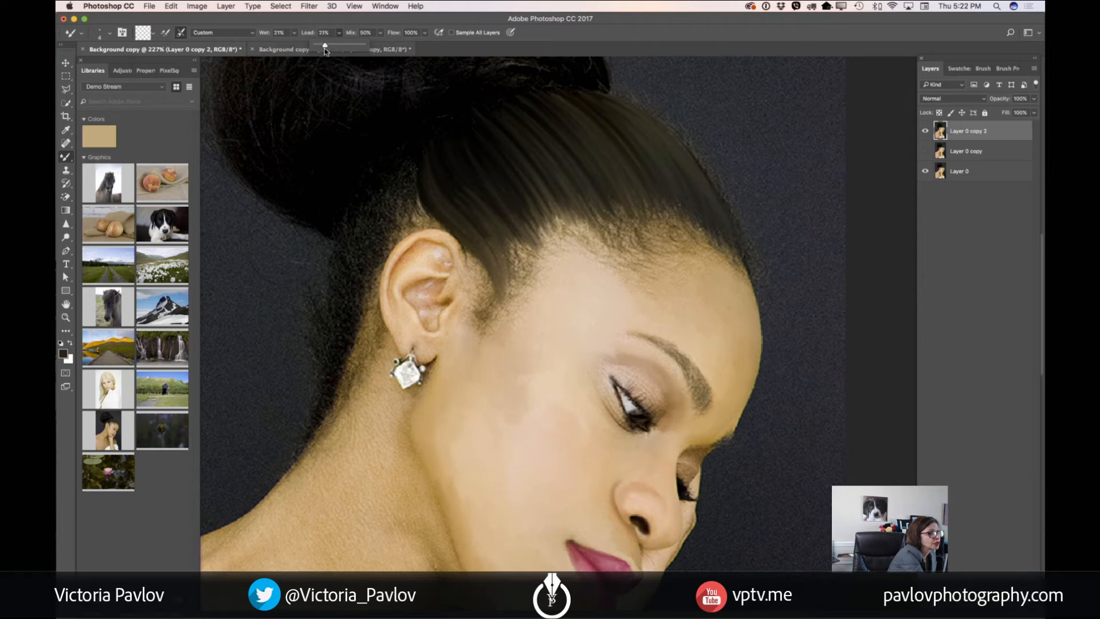
left_click(424, 33)
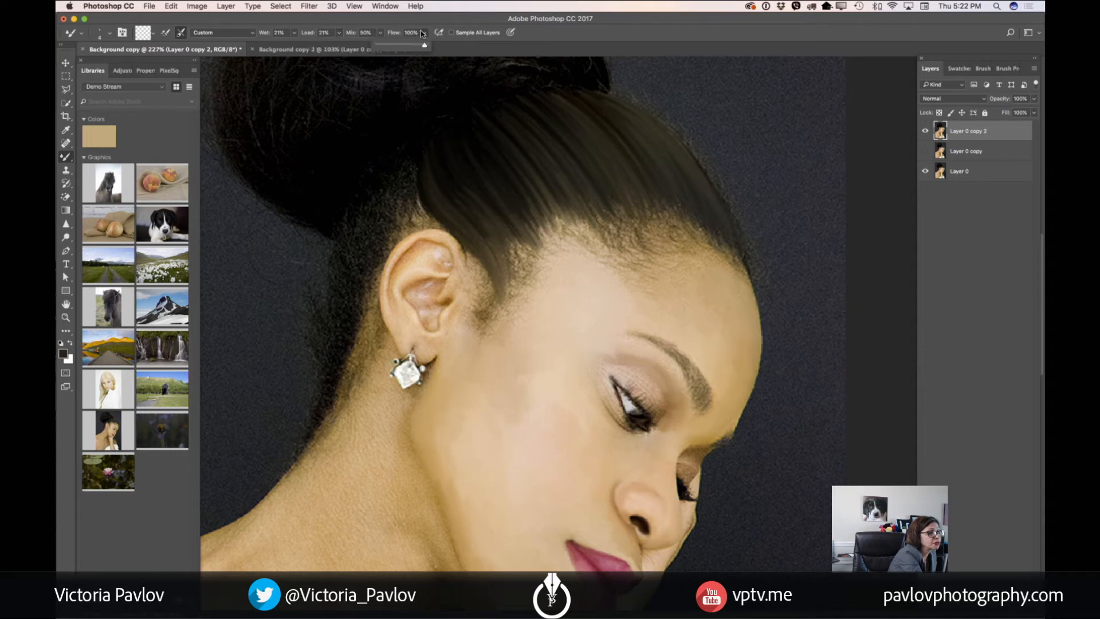
left_click_drag(428, 47, 401, 48)
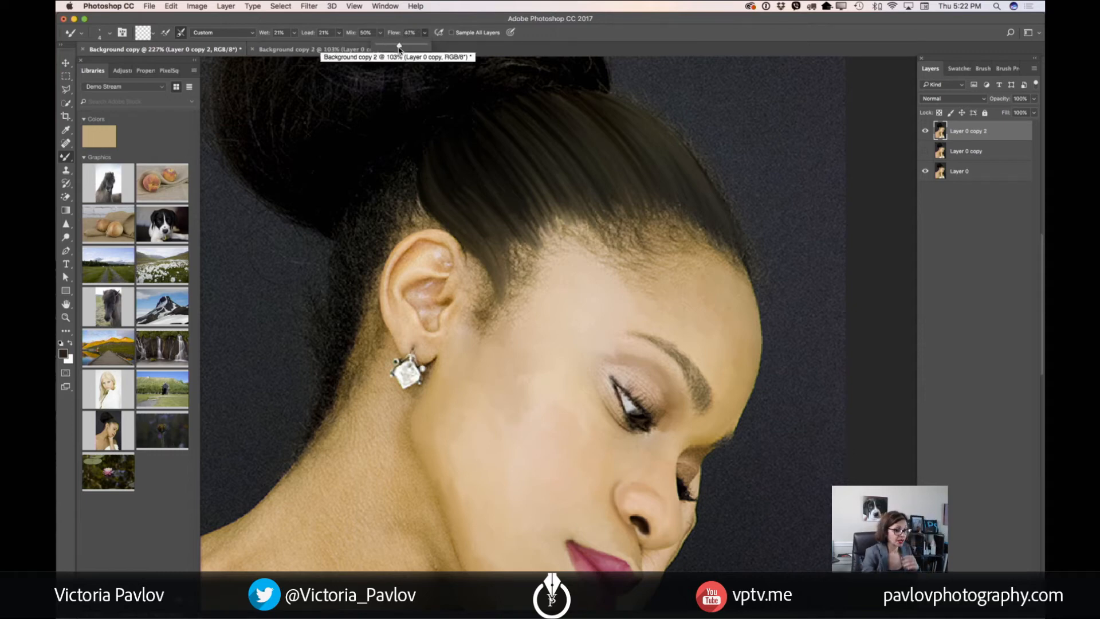
left_click(680, 206)
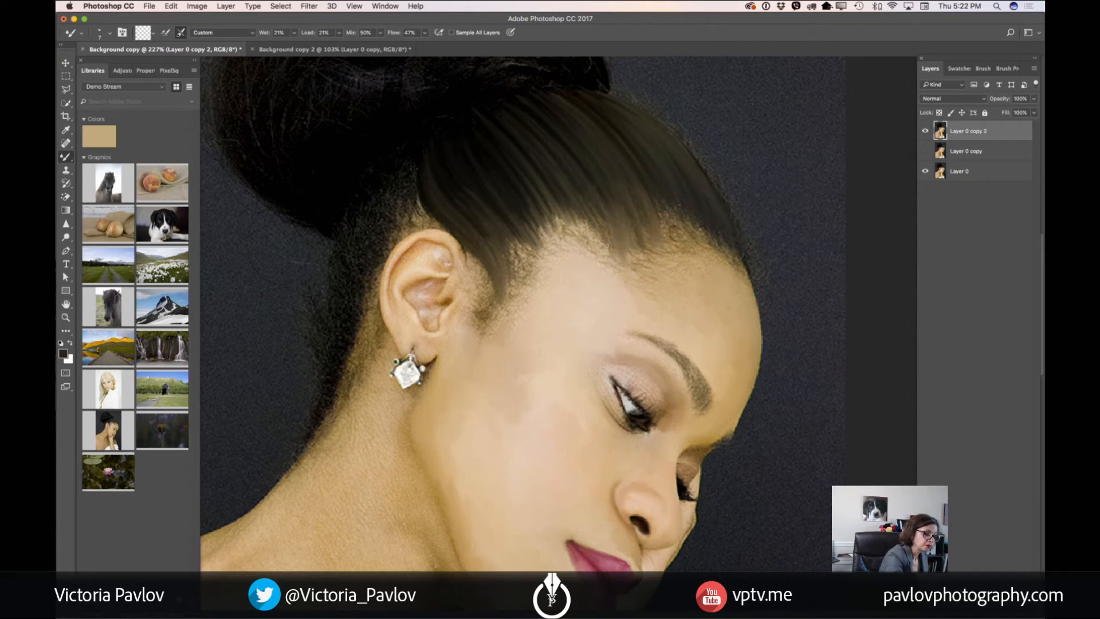
mouse_move(573, 205)
left_mouse_down()
mouse_move(567, 231)
mouse_move(536, 204)
mouse_move(551, 236)
left_mouse_up()
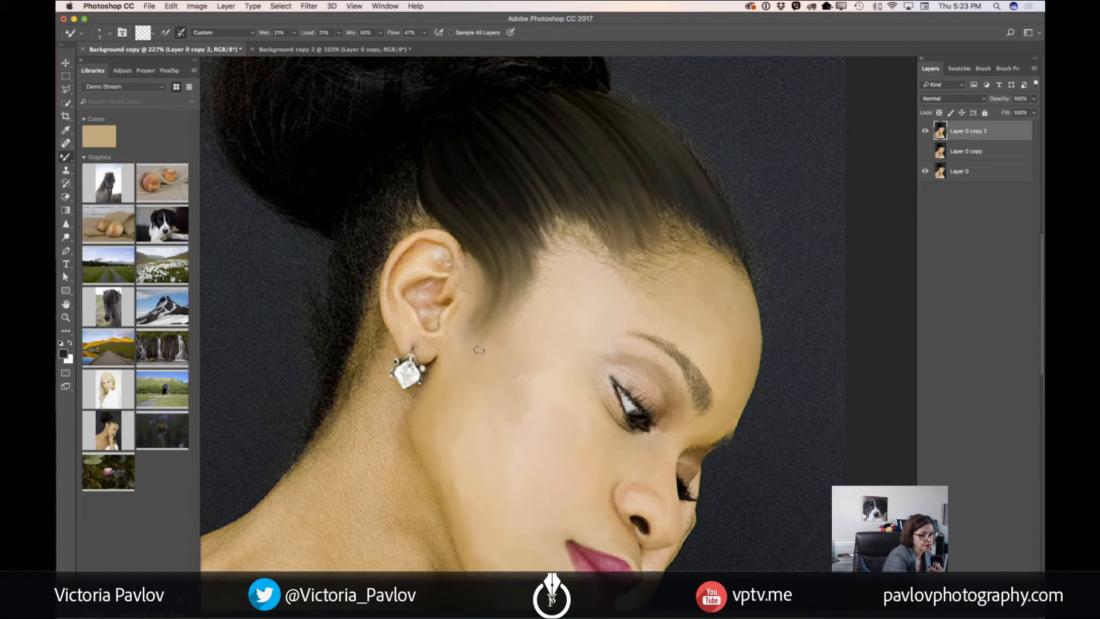
Set the Mixer Brush to Wet 16%, Load 16% and Mix 38%, and blend the remaining hairline into the forehead
left_click(294, 32)
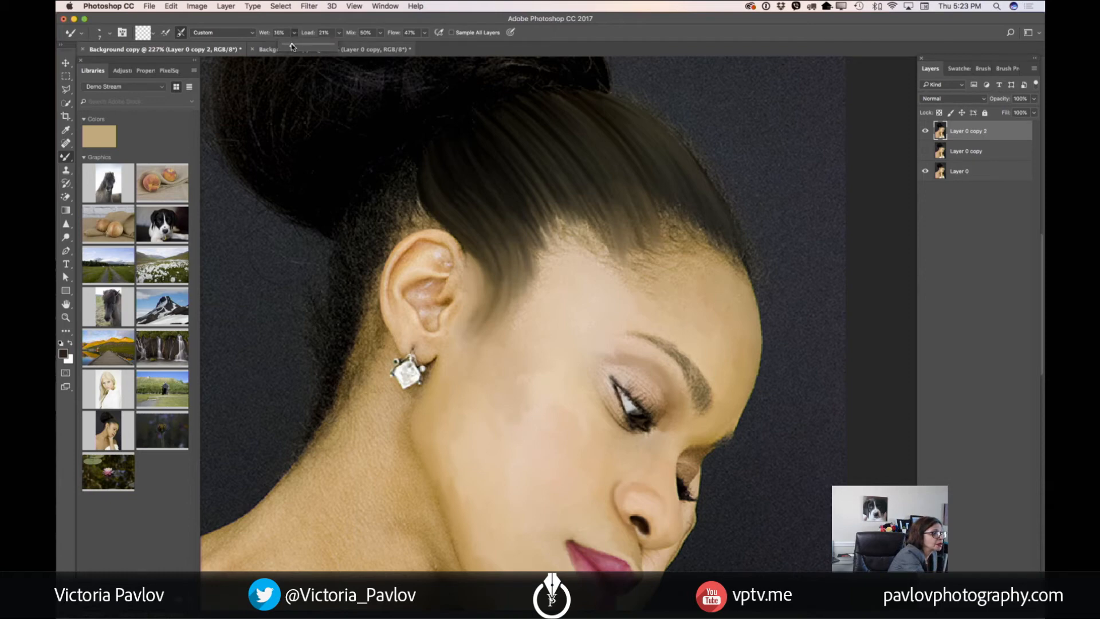
left_click(338, 33)
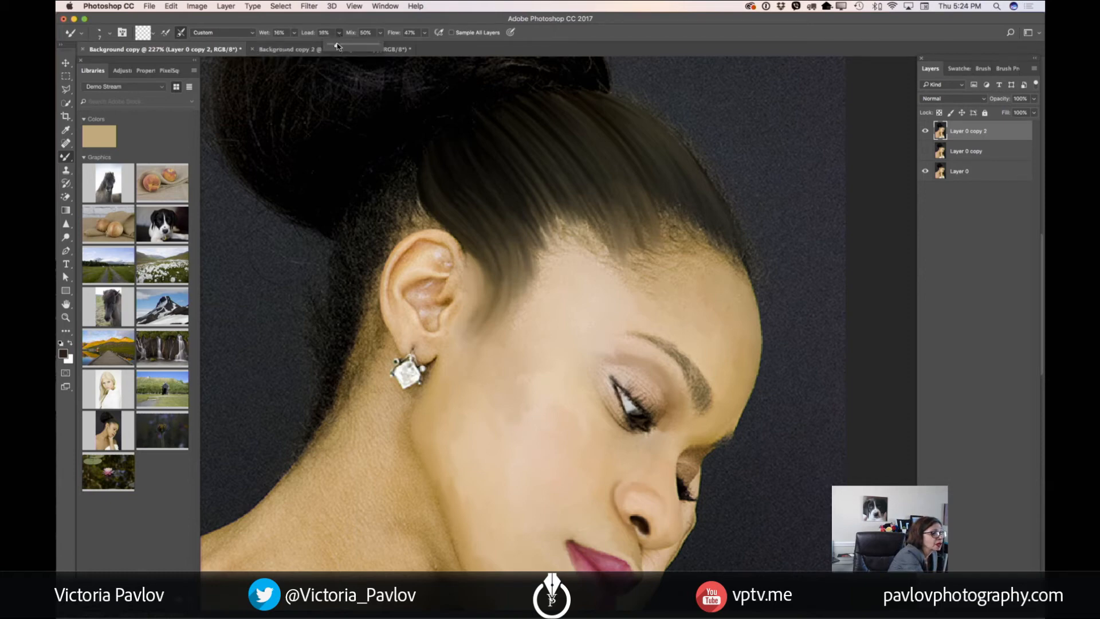
left_click_drag(337, 47, 378, 46)
left_click(380, 33)
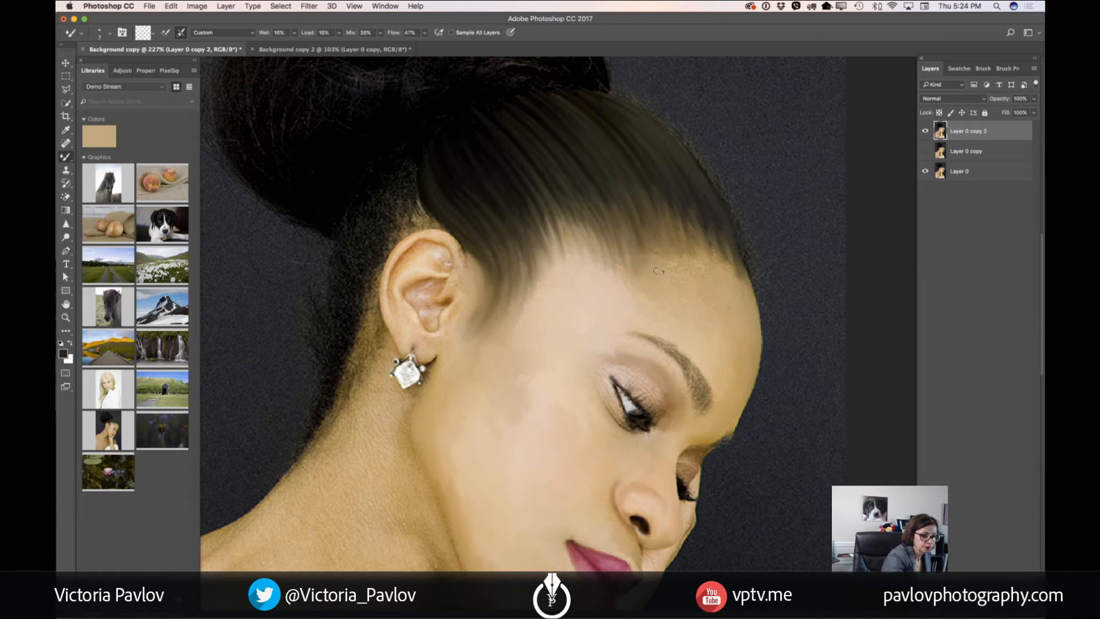
Smooth the skin below the hairline with the Mixer Brush at 20 px, then reduce the brush for finer areas
key("bracketright")
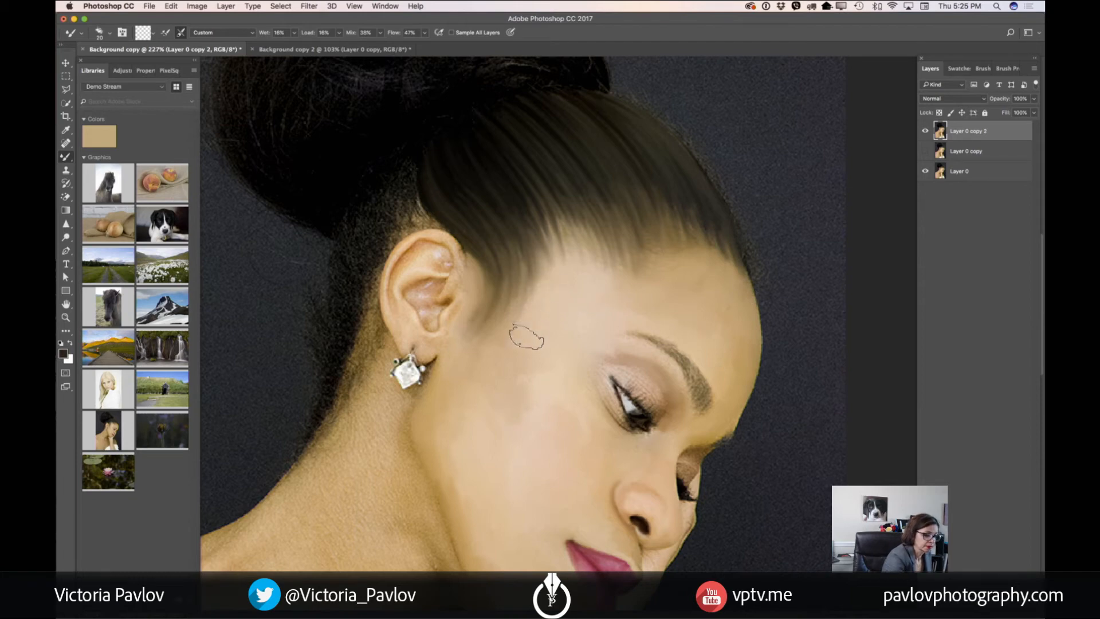
key("bracketleft")
key("bracketleft")
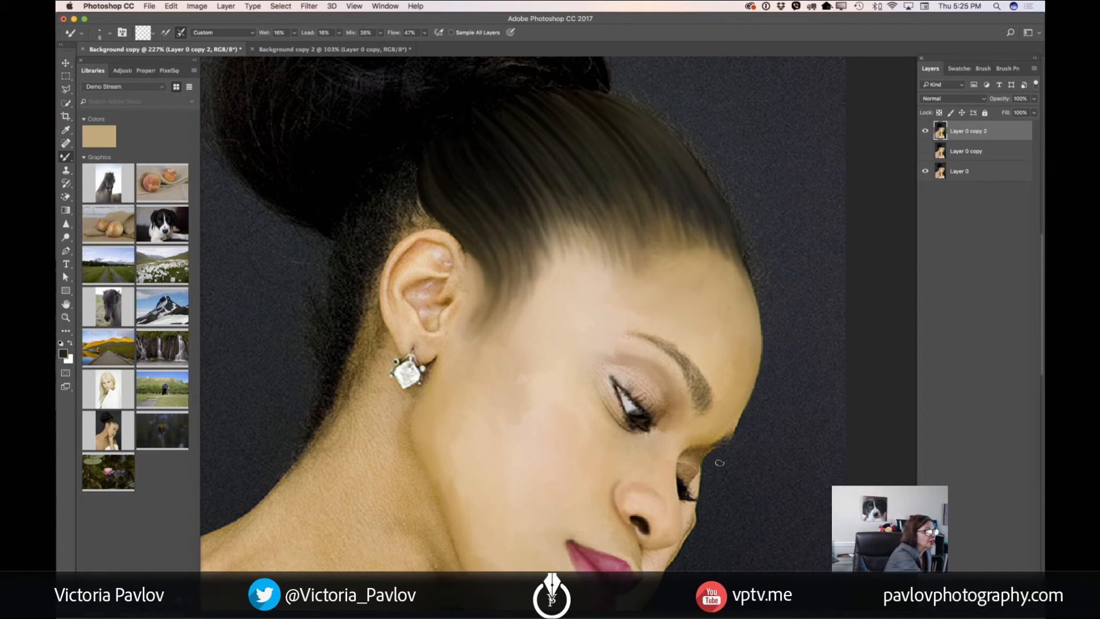
Set the Mixer Brush Wet, Load, Mix and Flow to 100% and blend the eyelid skin above the nearer eye
left_click(295, 33)
left_click_drag(309, 46, 450, 45)
left_click(339, 33)
left_click(380, 32)
left_click(425, 33)
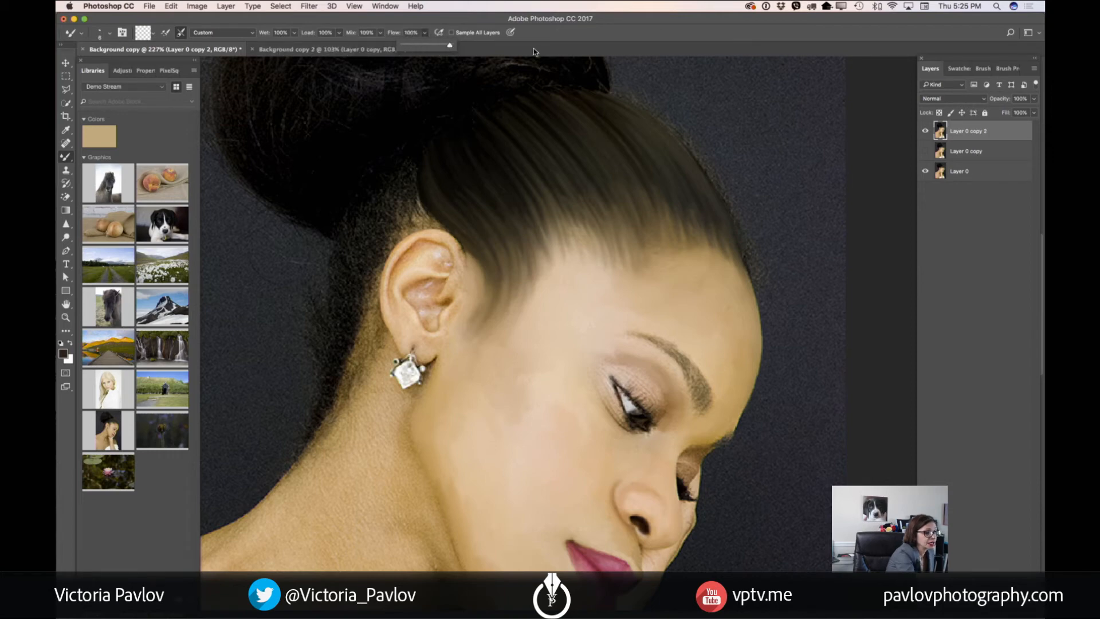
left_click(648, 389)
left_click_drag(644, 376, 665, 410)
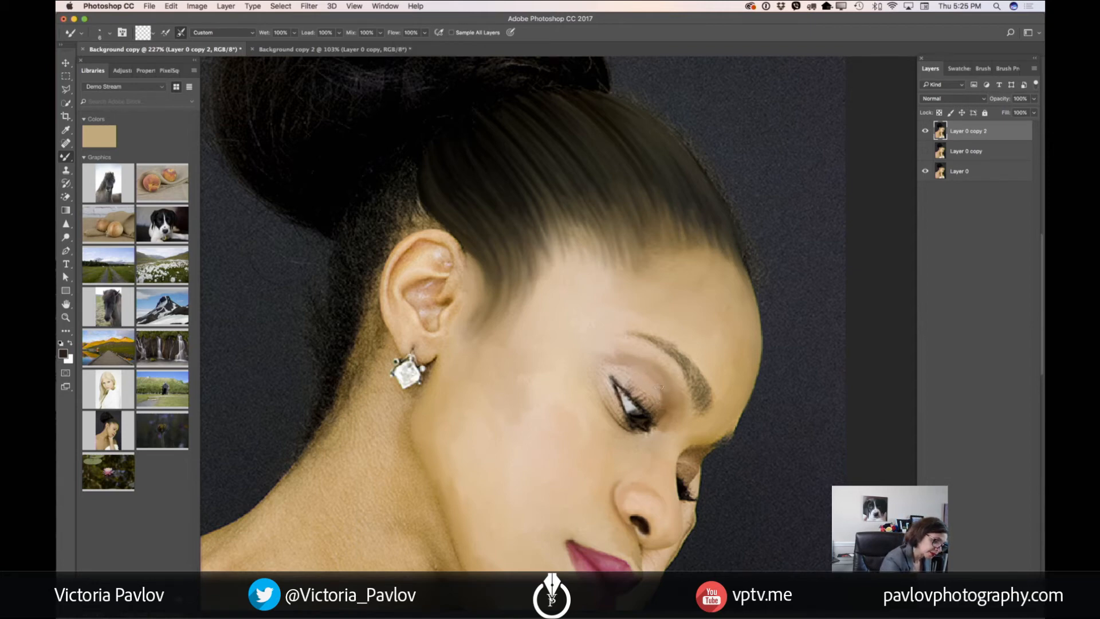
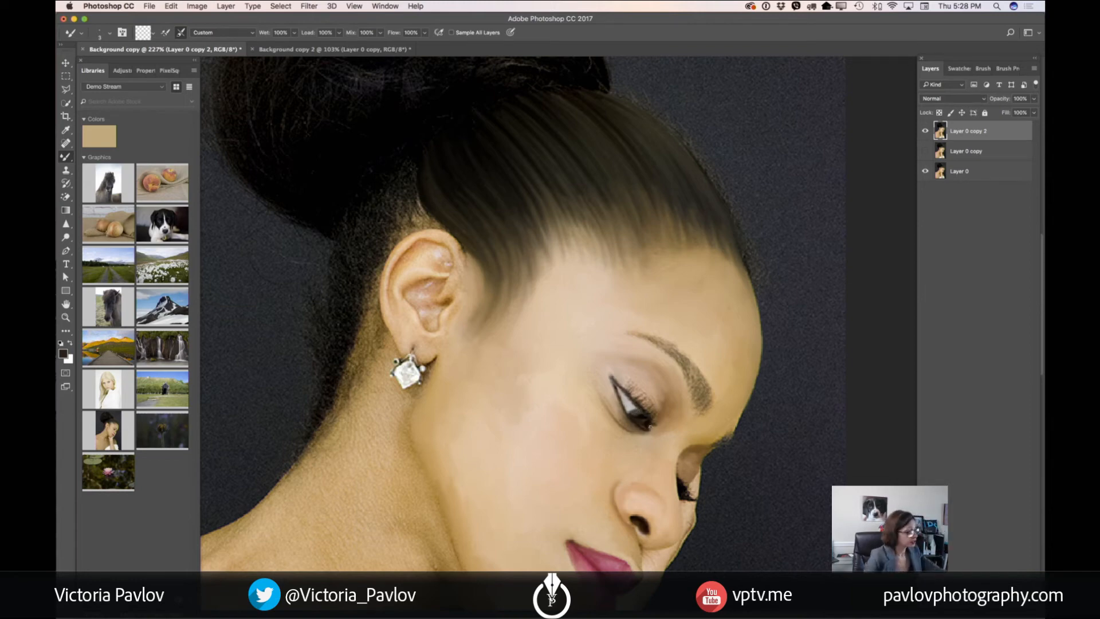
Blend the eyelashes, the skin around the nearer eye and the eyebrow with a smaller Mixer Brush
scroll(652, 426, "down", 4)
scroll(651, 427, "up", 8)
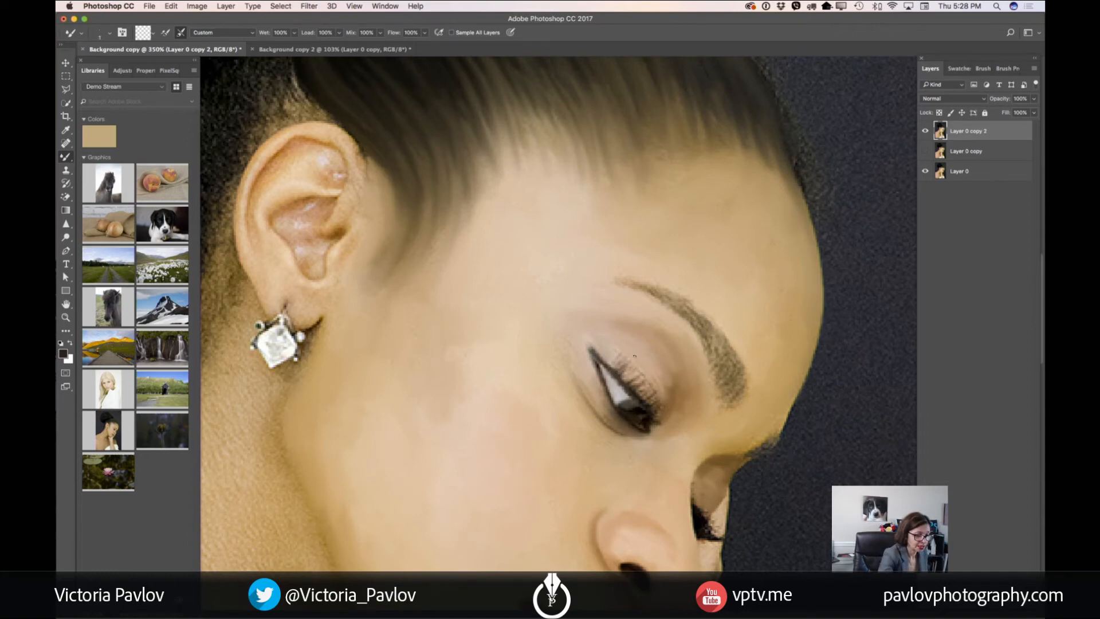
key("bracketleft")
key("bracketleft")
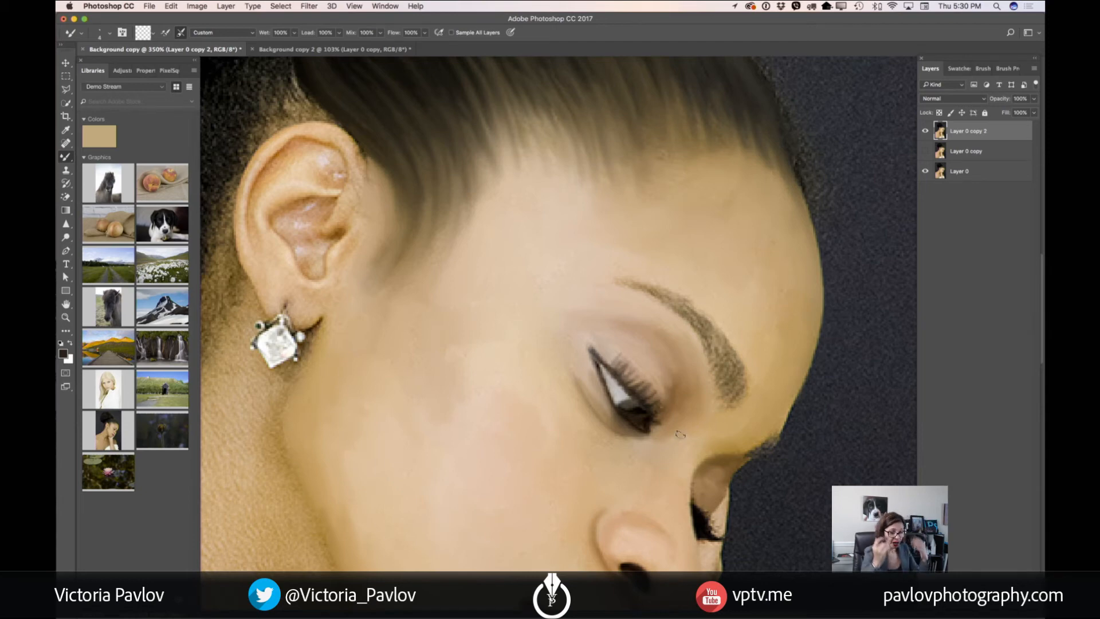
key("bracketleft")
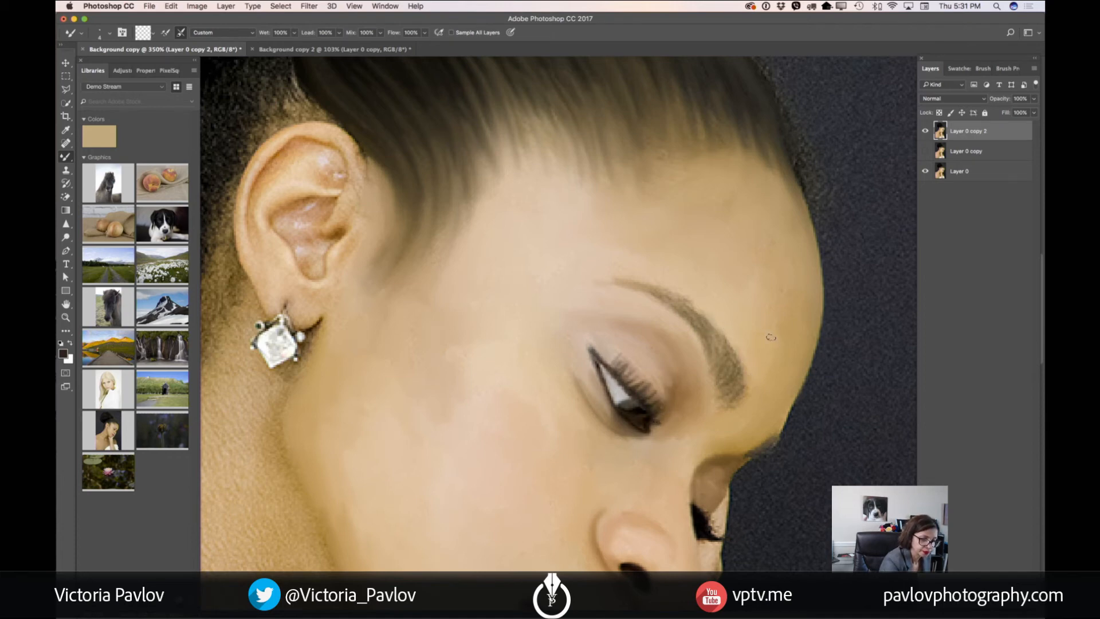
Compare the whole portrait before and after the retouch by hiding and showing Layer 0 copy 2
scroll(759, 331, "down", 5)
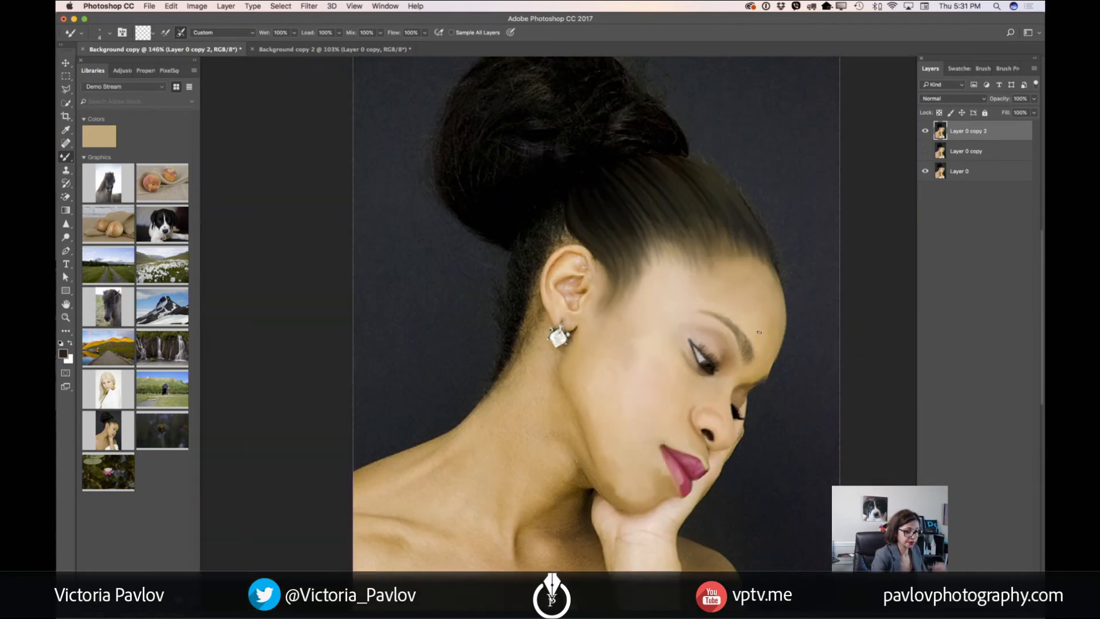
left_click(925, 131)
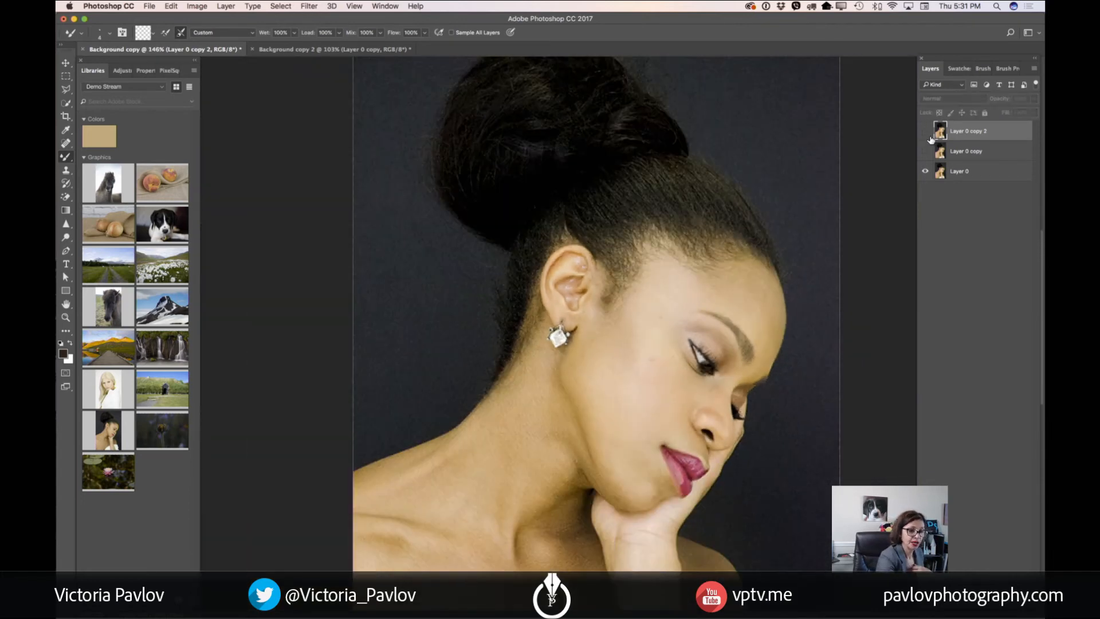
left_click(925, 131)
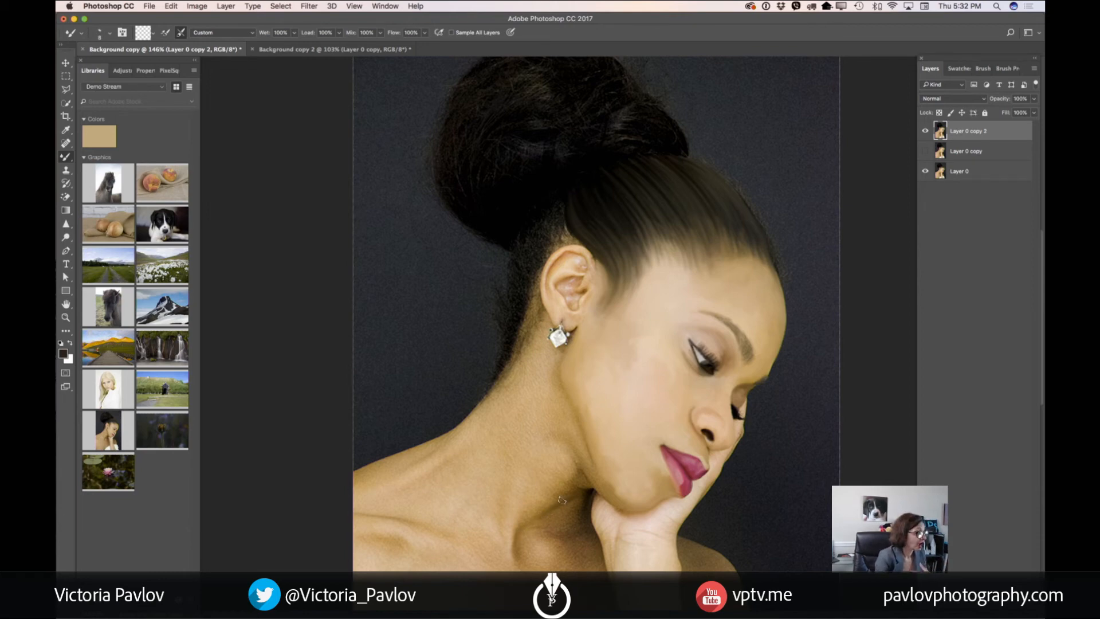
Set the Mixer Brush to Wet 19%, Load 18%, Mix 42% and Flow 42% for the neck skin
left_click(294, 32)
left_click_drag(294, 46, 269, 46)
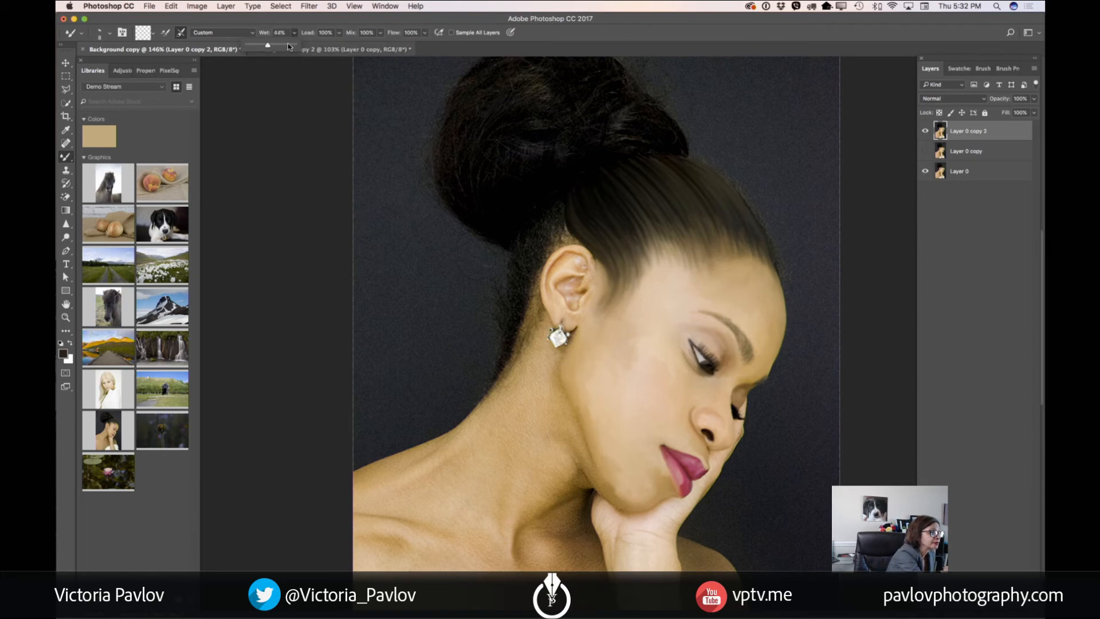
left_click(339, 33)
mouse_move(339, 44)
left_mouse_down()
mouse_move(281, 47)
mouse_move(371, 46)
mouse_move(352, 46)
left_mouse_up()
left_click(339, 33)
left_click(379, 33)
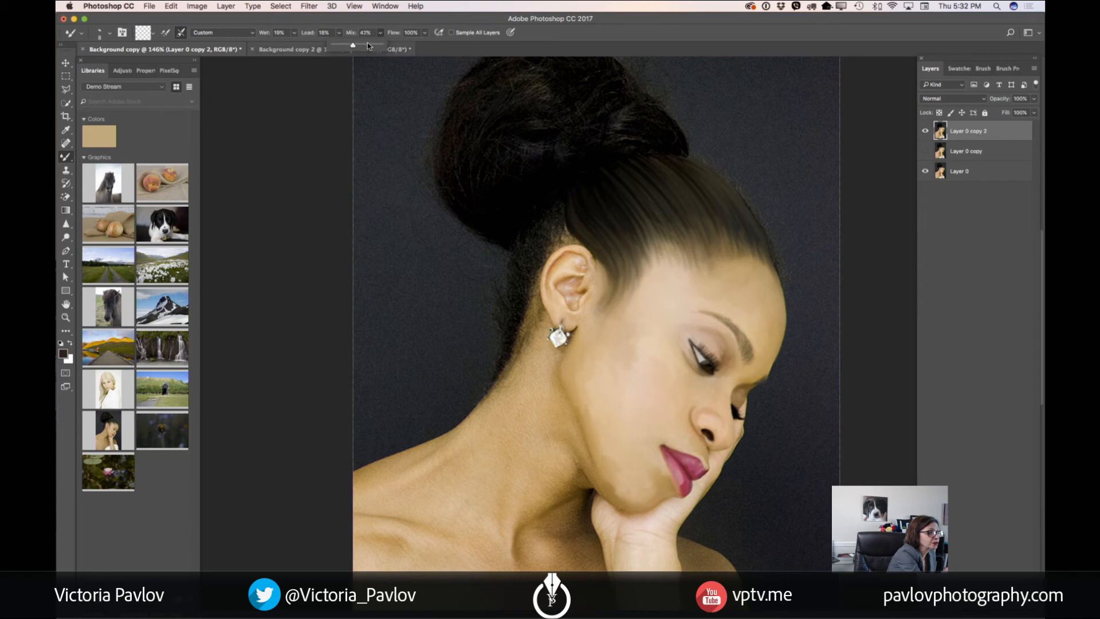
left_click(424, 32)
left_click_drag(425, 45, 399, 48)
left_click(568, 495)
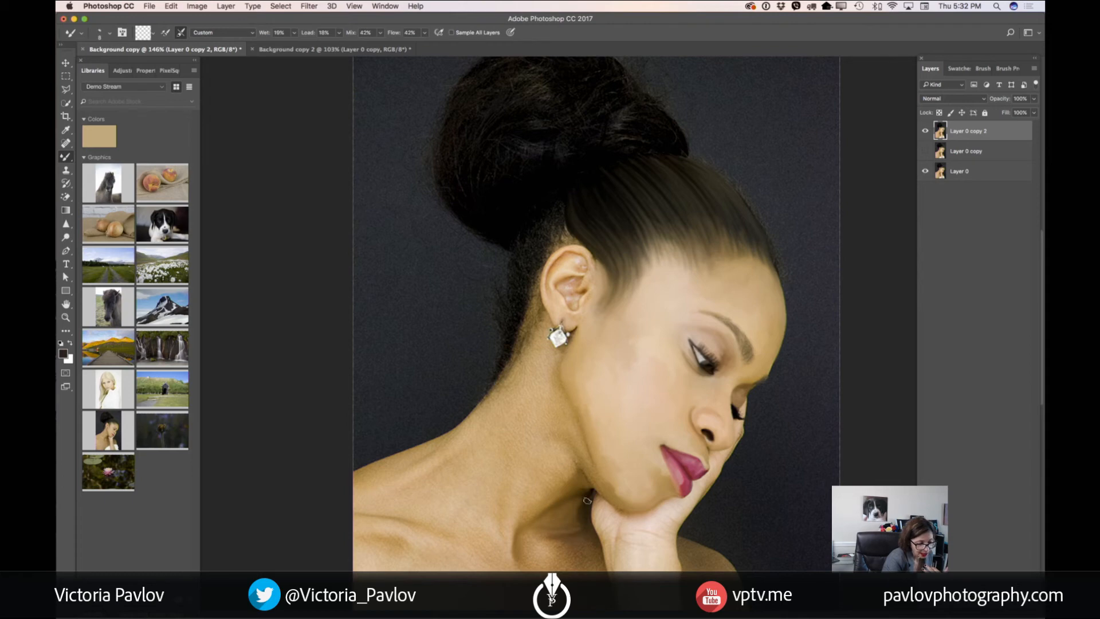
Blend the skin under the chin and at the base of the neck, enlarging the Mixer Brush to 20 px and above
key("bracketright")
key("bracketright")
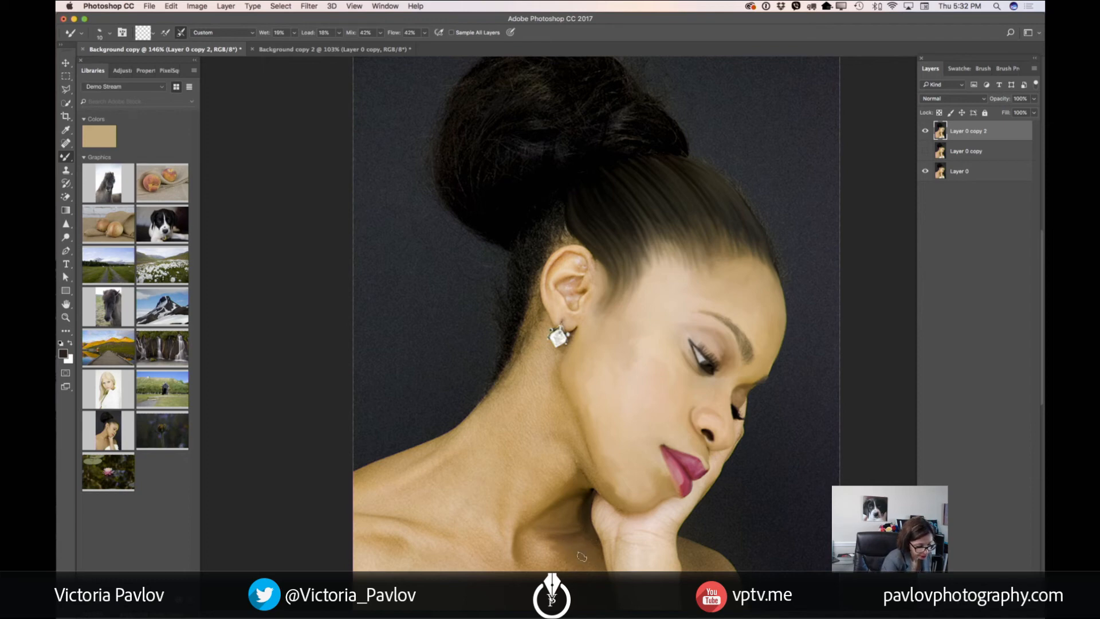
key("bracketright")
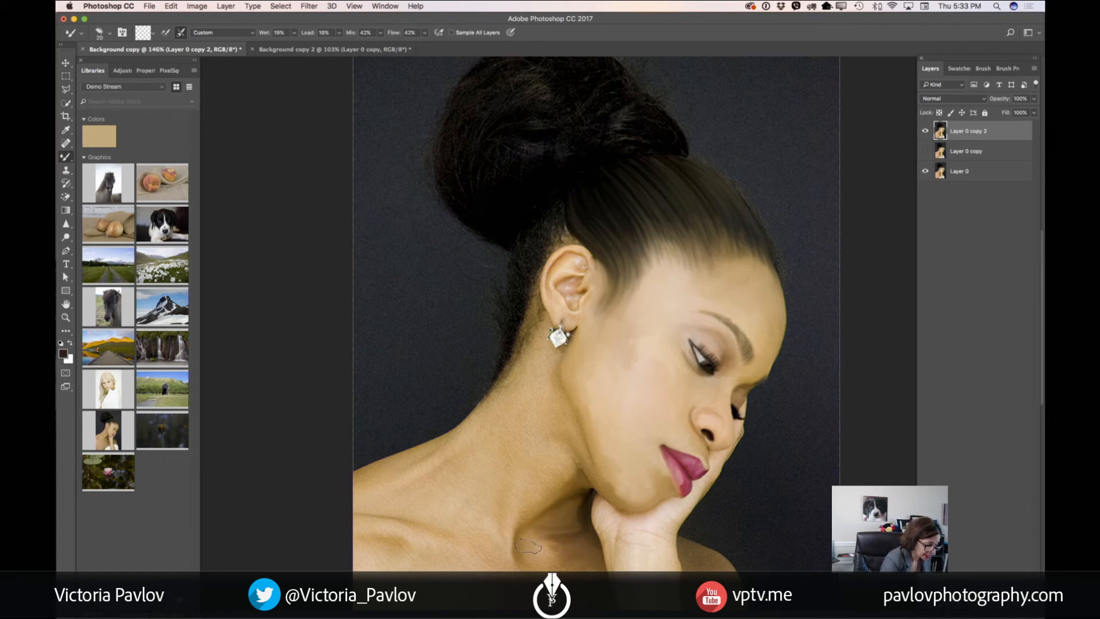
mouse_move(532, 547)
left_mouse_down()
mouse_move(559, 540)
mouse_move(561, 514)
mouse_move(570, 518)
left_mouse_up()
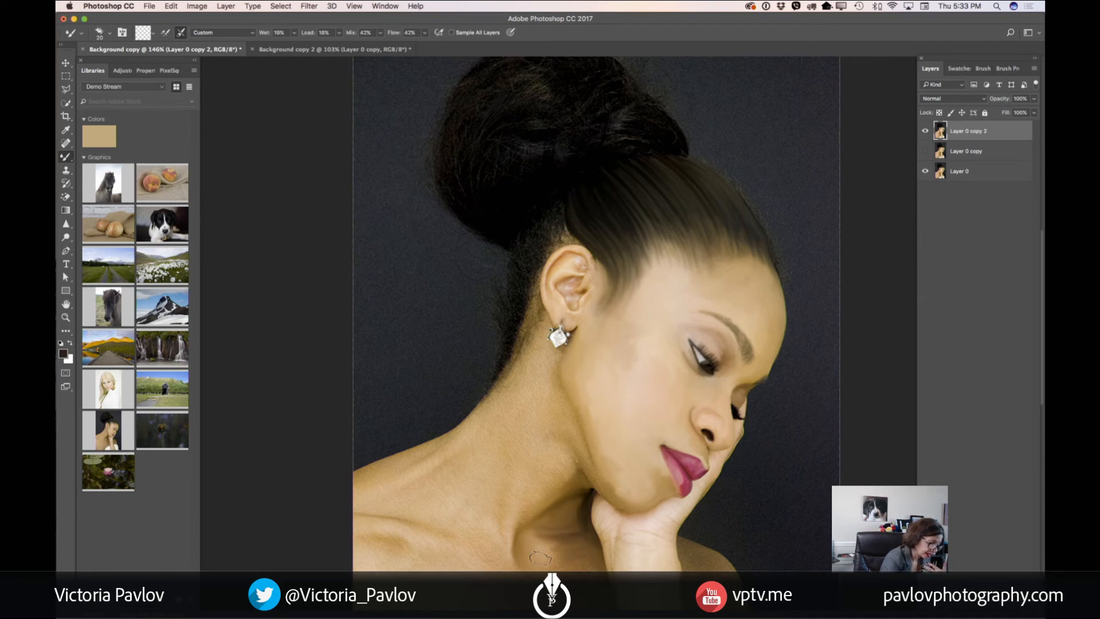
mouse_move(540, 558)
left_mouse_down()
mouse_move(529, 530)
mouse_move(554, 558)
left_mouse_up()
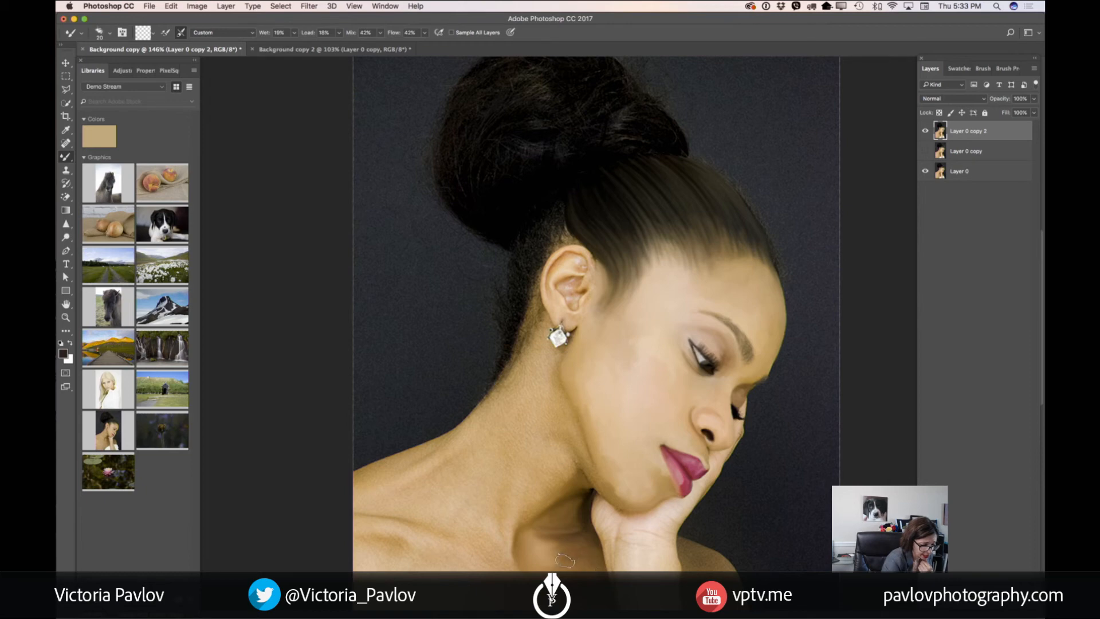
key("bracketright")
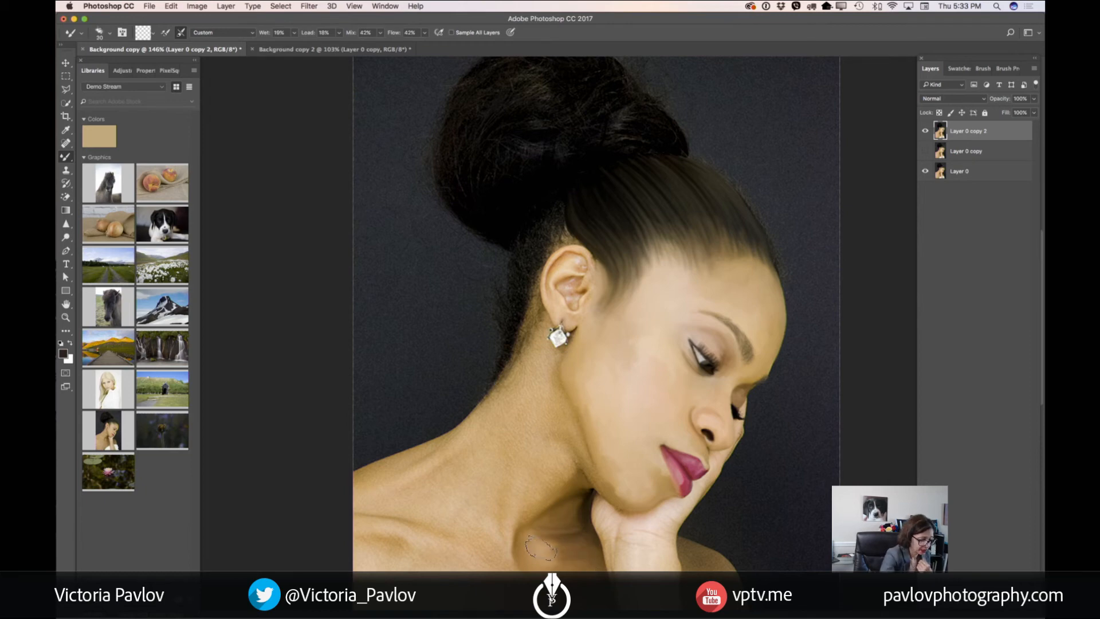
key("bracketleft")
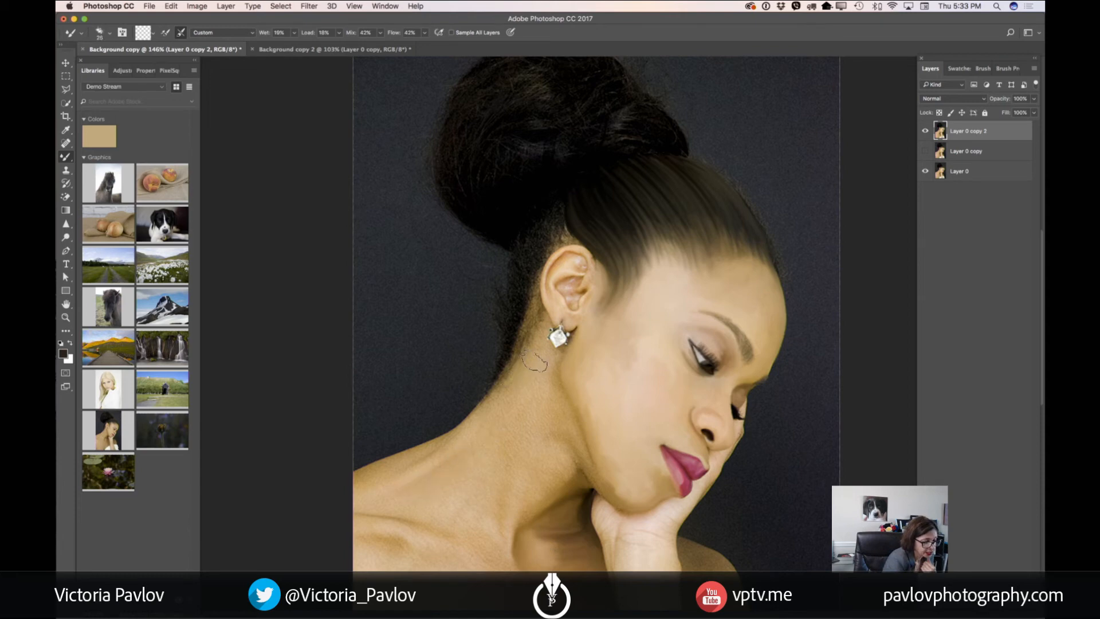
Smooth the skin of the neck, nearer shoulder and upper chest with the Mixer Brush, starting below the earring at 25 px
mouse_move(535, 362)
left_mouse_down()
mouse_move(548, 382)
mouse_move(551, 363)
left_mouse_up()
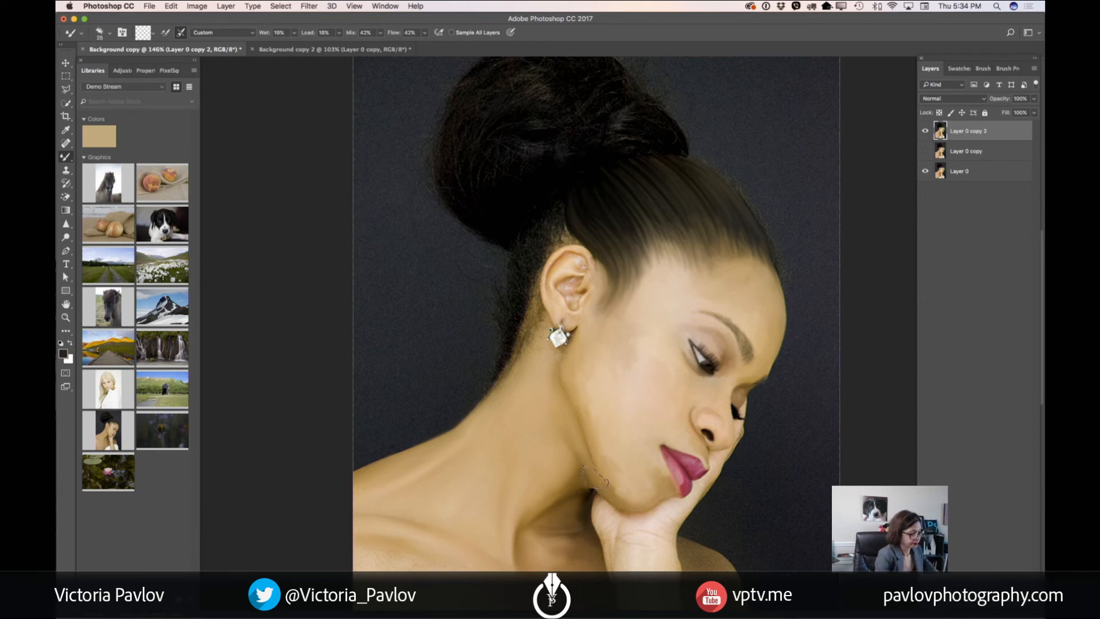
left_click_drag(596, 482, 620, 375)
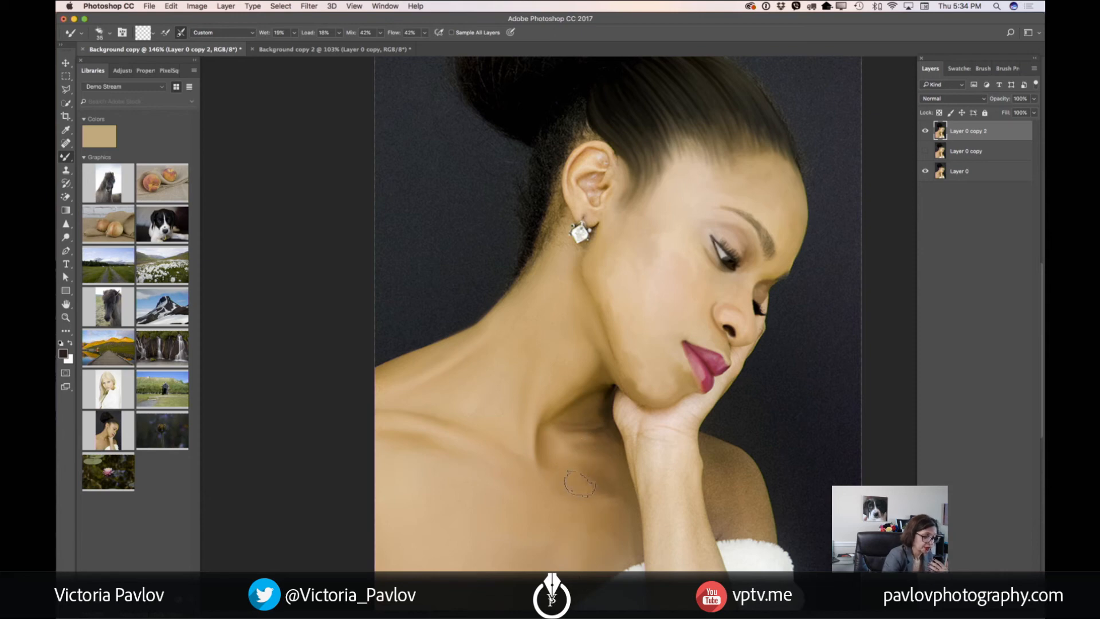
scroll(628, 449, "down", 3)
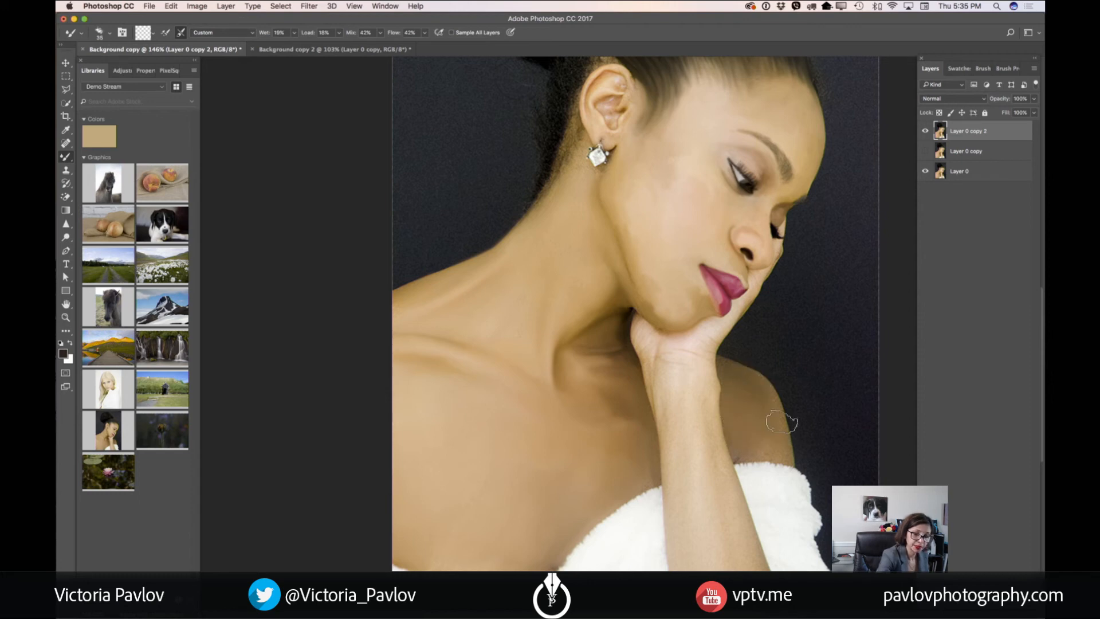
Smooth the far shoulder behind the arm, reducing the Mixer Brush to 10 px for the edges
key("bracketleft")
key("bracketleft")
key("bracketleft")
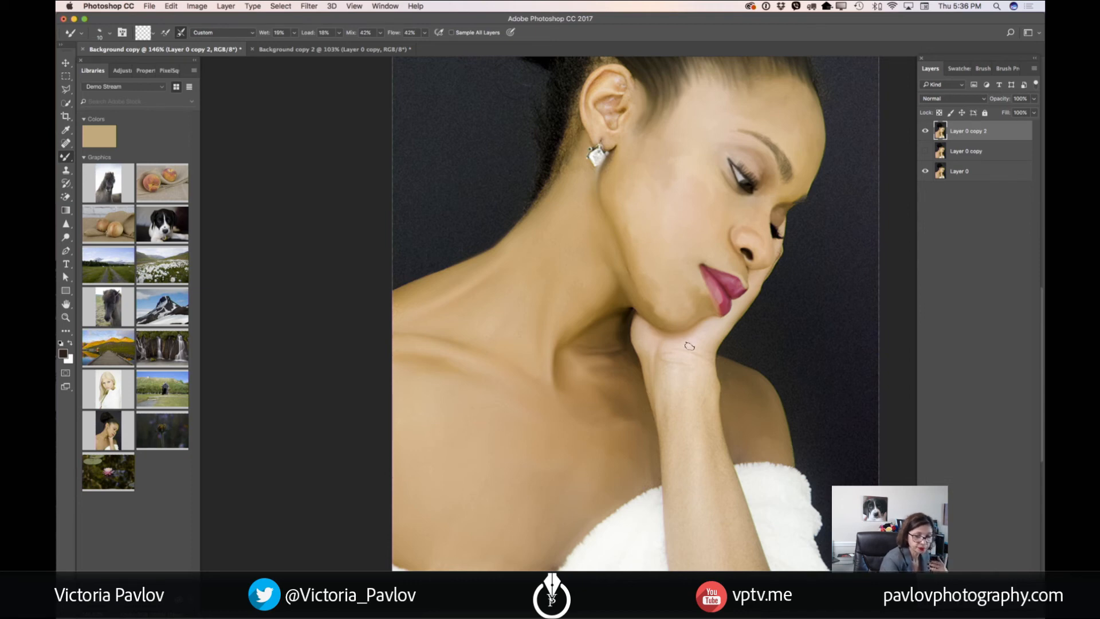
Smooth the wrist and forearm with the Mixer Brush at 25 px, and refine the arm's edges with a smaller brush
key("bracketright")
key("bracketright")
key("bracketright")
key("bracketleft")
key("bracketleft")
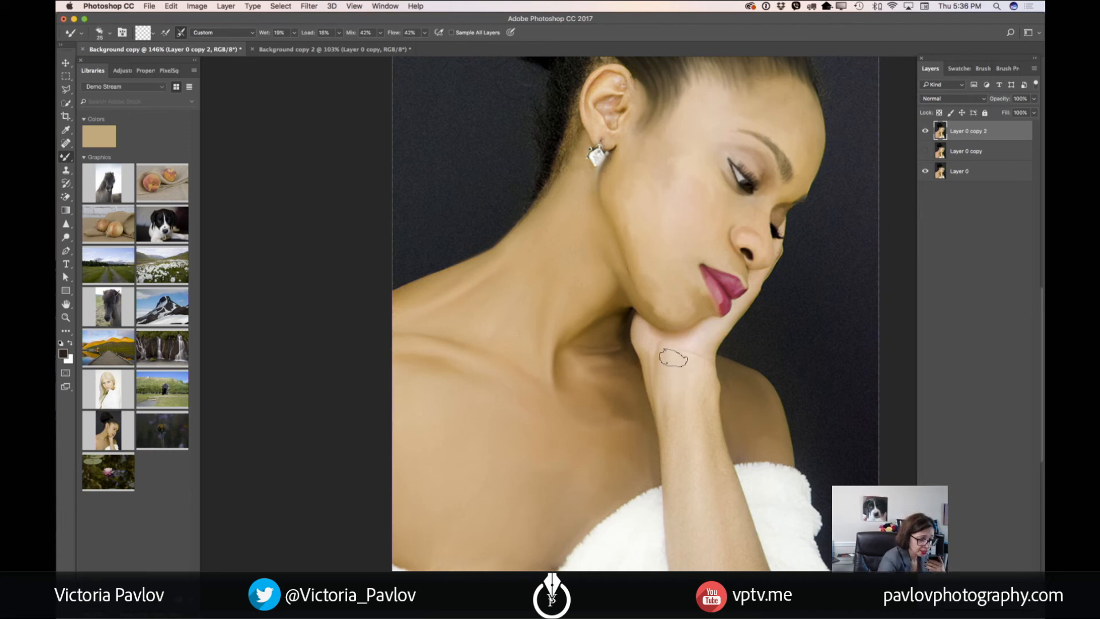
mouse_move(707, 370)
left_mouse_down()
mouse_move(709, 426)
mouse_move(677, 458)
left_mouse_up()
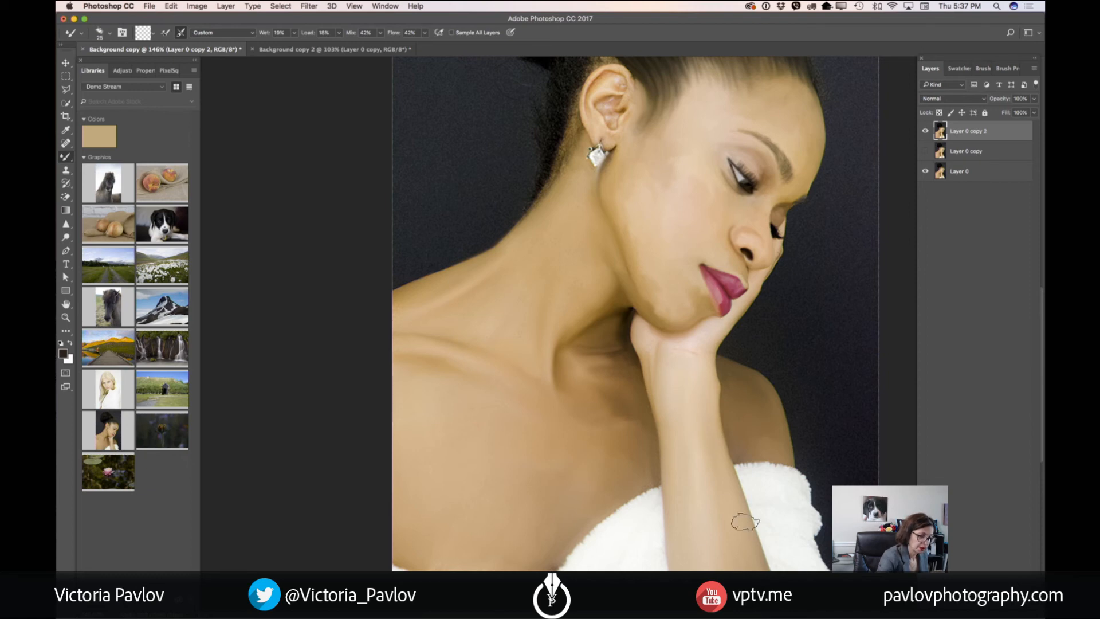
key("bracketleft")
key("bracketleft")
key("bracketleft")
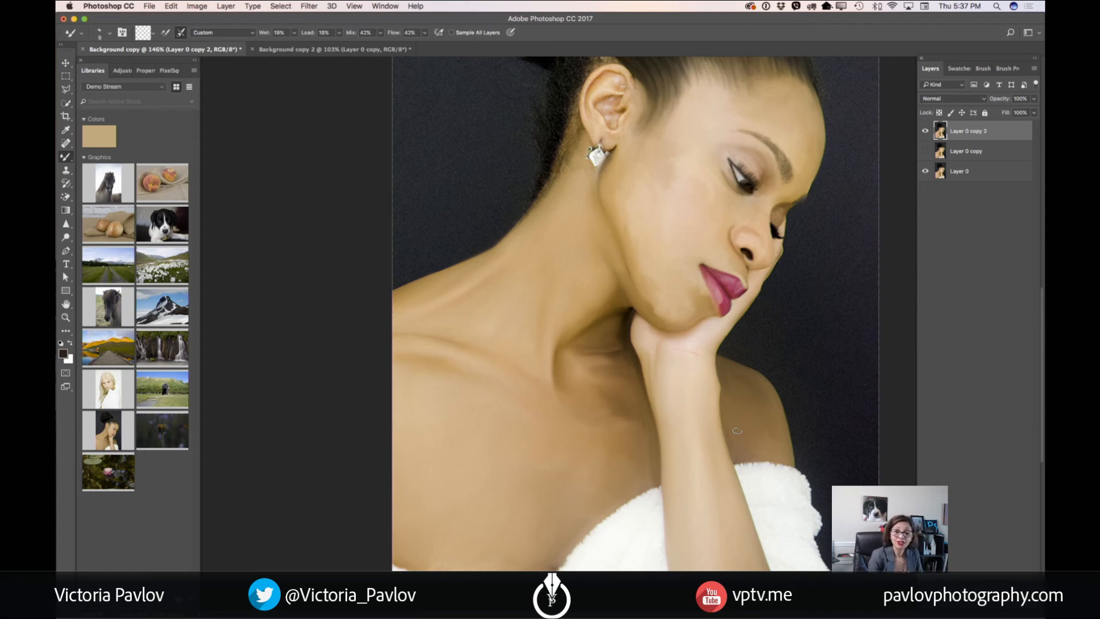
Soften the texture of the white wrap with the Mixer Brush at 20 px, and its edges with a smaller brush
key("bracketright")
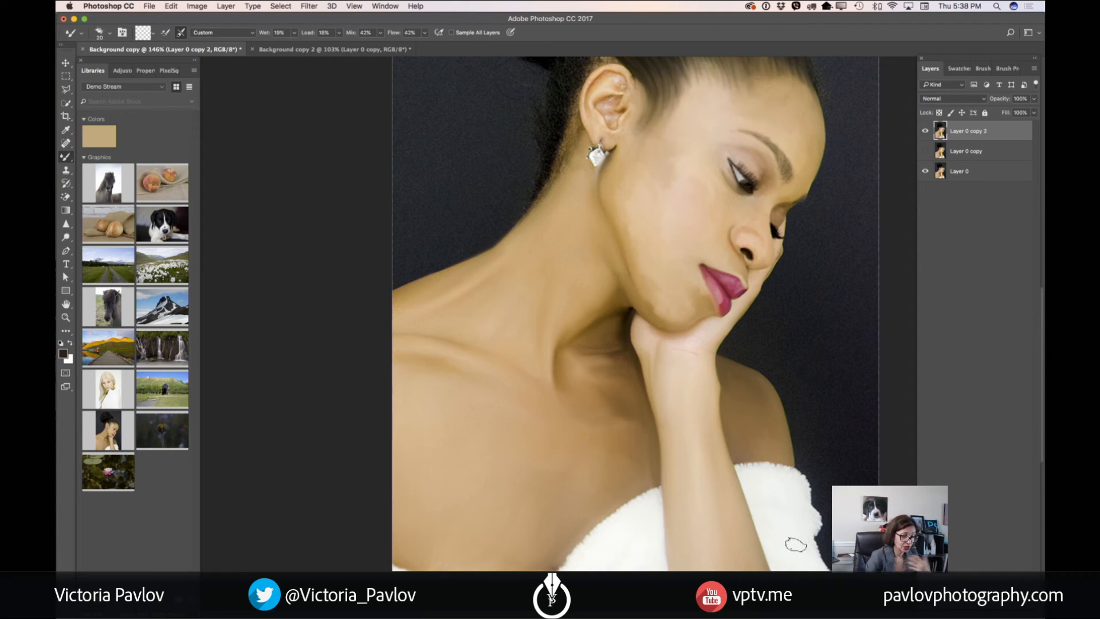
key("bracketleft")
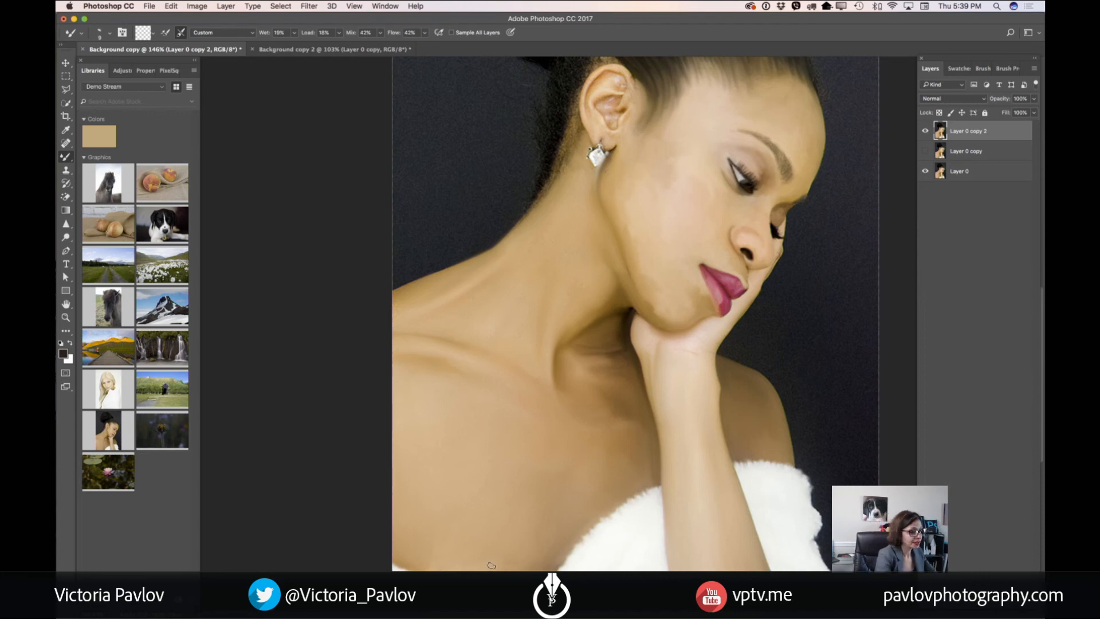
Set the Mixer Brush Wet, Load, Mix and Flow to 100% and blend the hair behind the ear down to the nape
left_click_drag(706, 190, 726, 423)
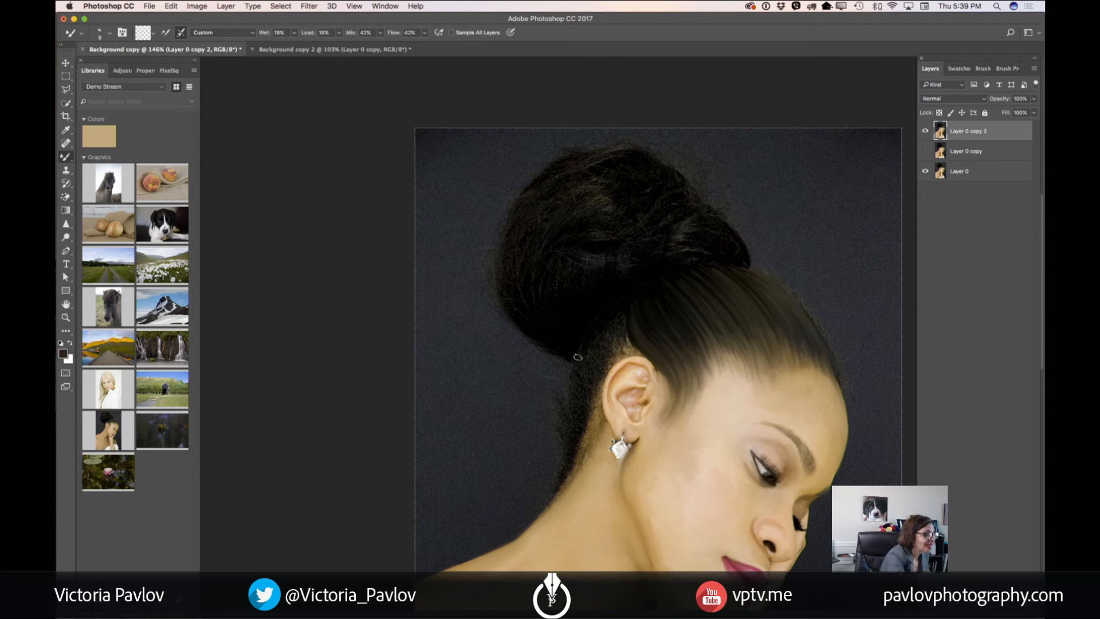
left_click(294, 32)
left_click_drag(294, 45, 469, 50)
left_click(339, 33)
left_click(382, 34)
left_click(425, 33)
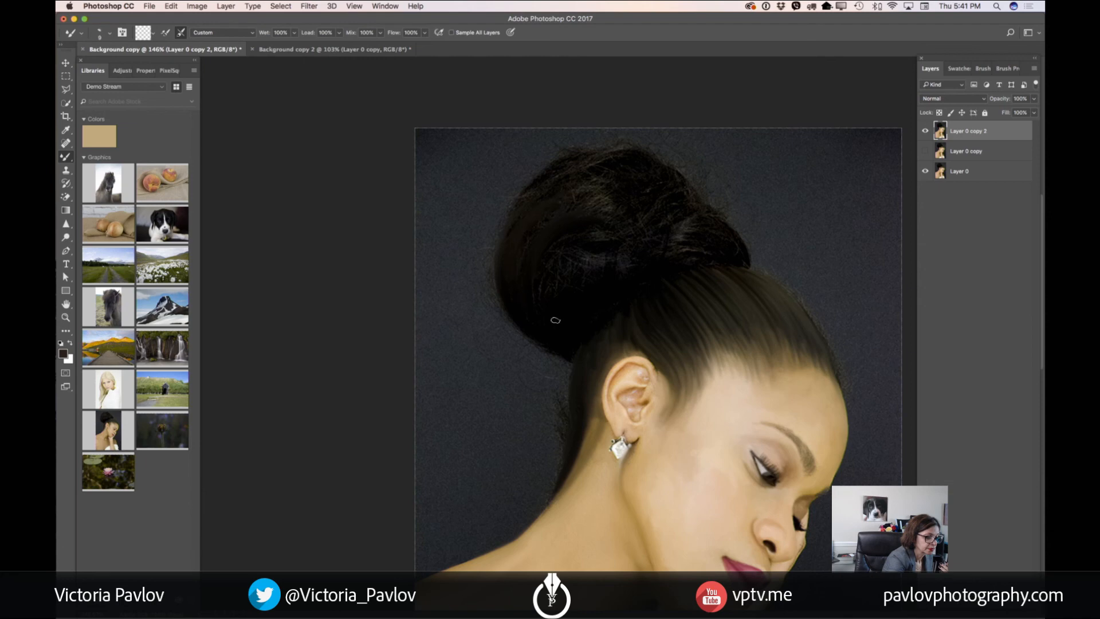
Blend the strands of the hair bun into smooth strokes at 20 px, and work its outer edge at 15 px
key("bracketright")
key("bracketright")
key("bracketright")
key("bracketright")
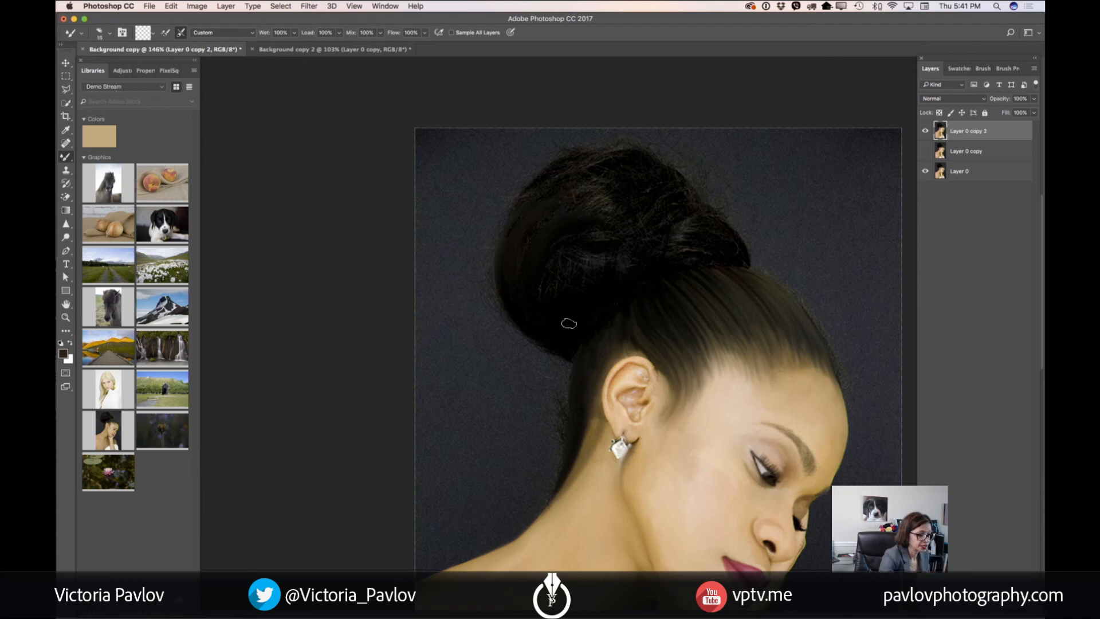
key("bracketleft")
mouse_move(593, 257)
left_mouse_down()
mouse_move(560, 262)
mouse_move(549, 278)
mouse_move(572, 250)
mouse_move(545, 278)
mouse_move(572, 243)
mouse_move(550, 289)
left_mouse_up()
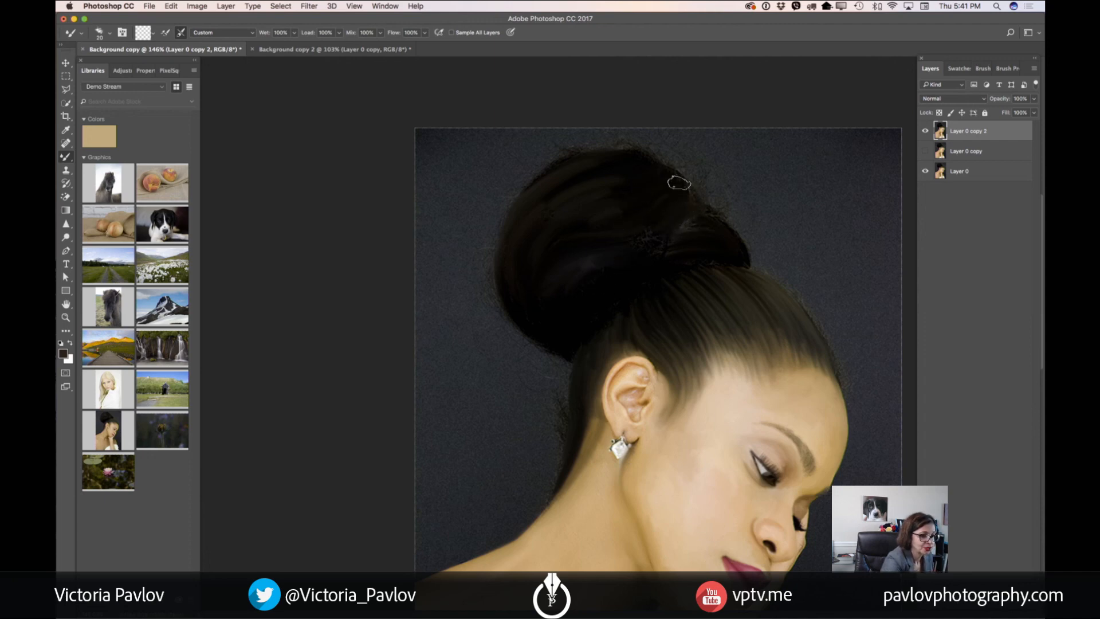
key("bracketleft")
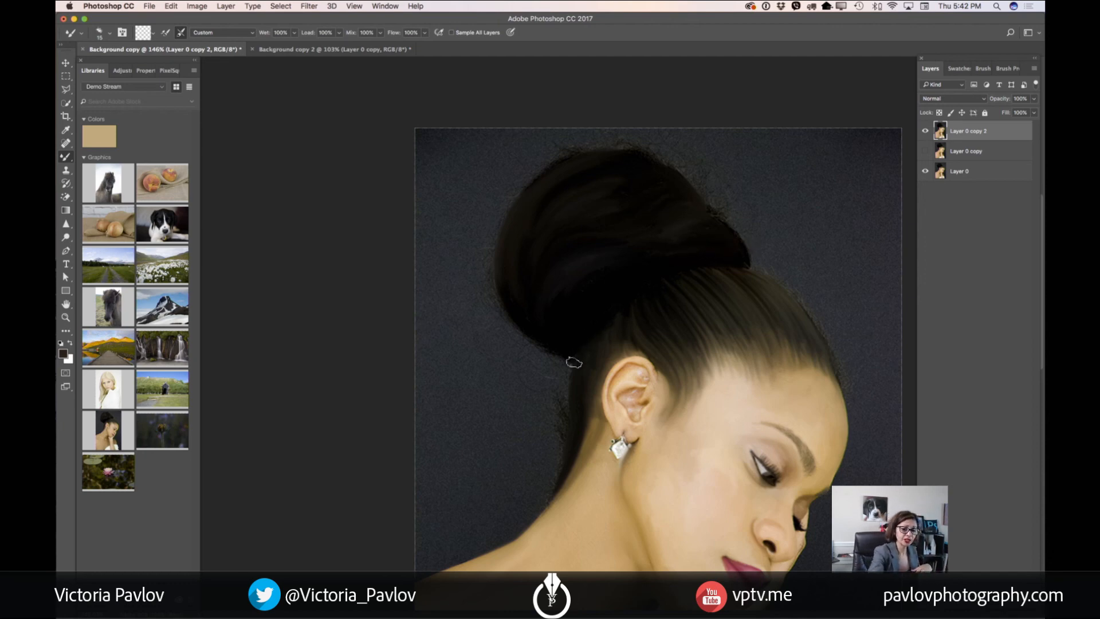
Smooth the grainy dark background around the head and body with the Mixer Brush at 30 px
key("bracketright")
key("bracketright")
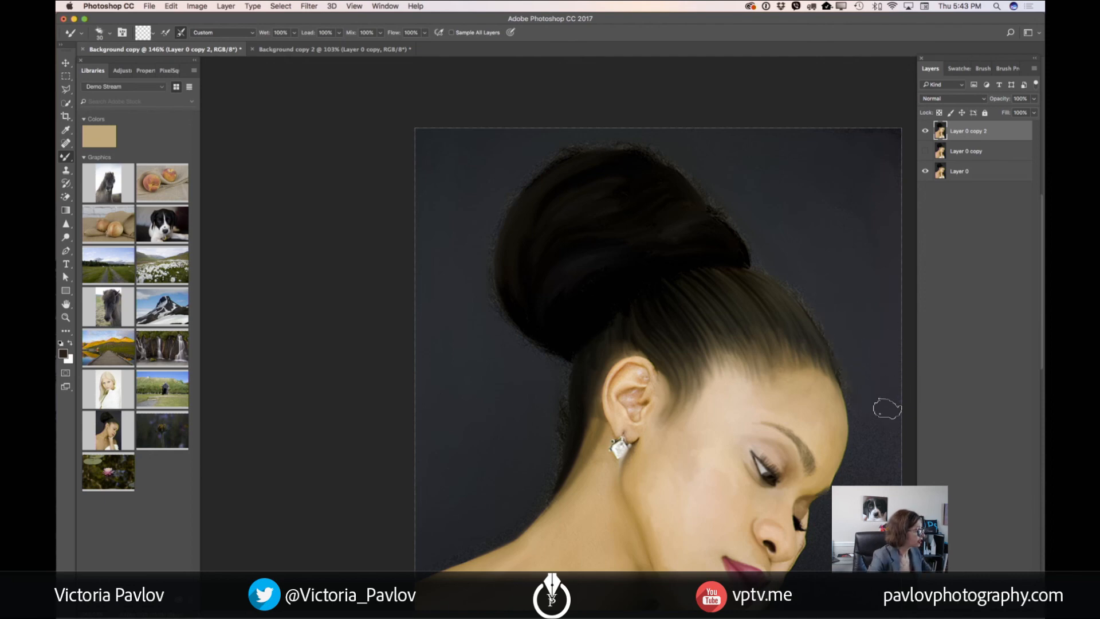
key("space")
left_click_drag(848, 400, 819, 197)
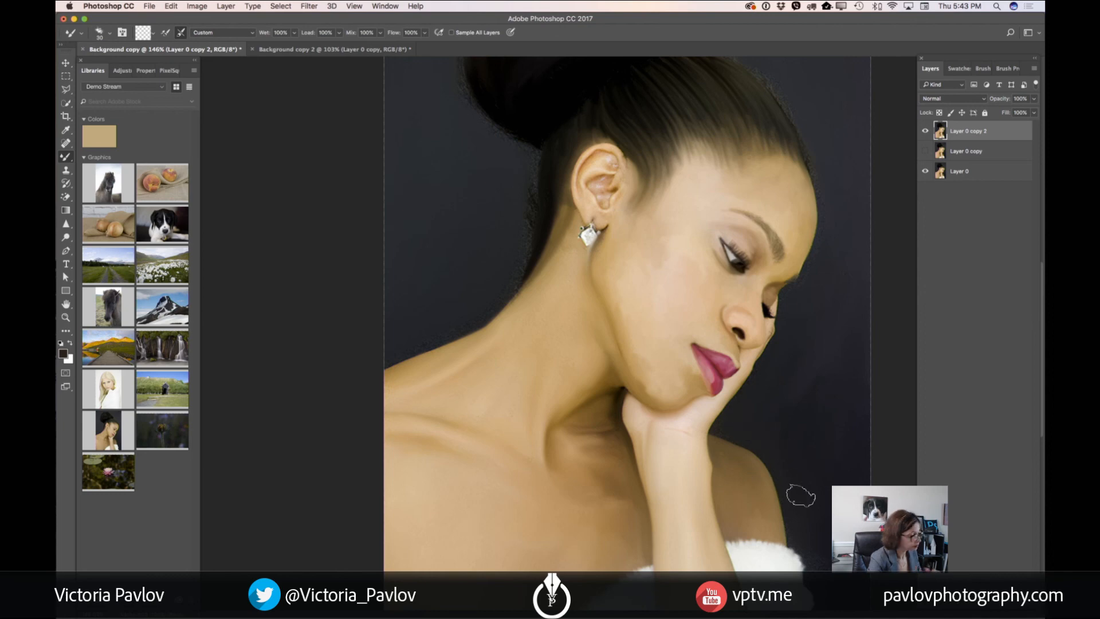
left_click_drag(813, 505, 823, 373)
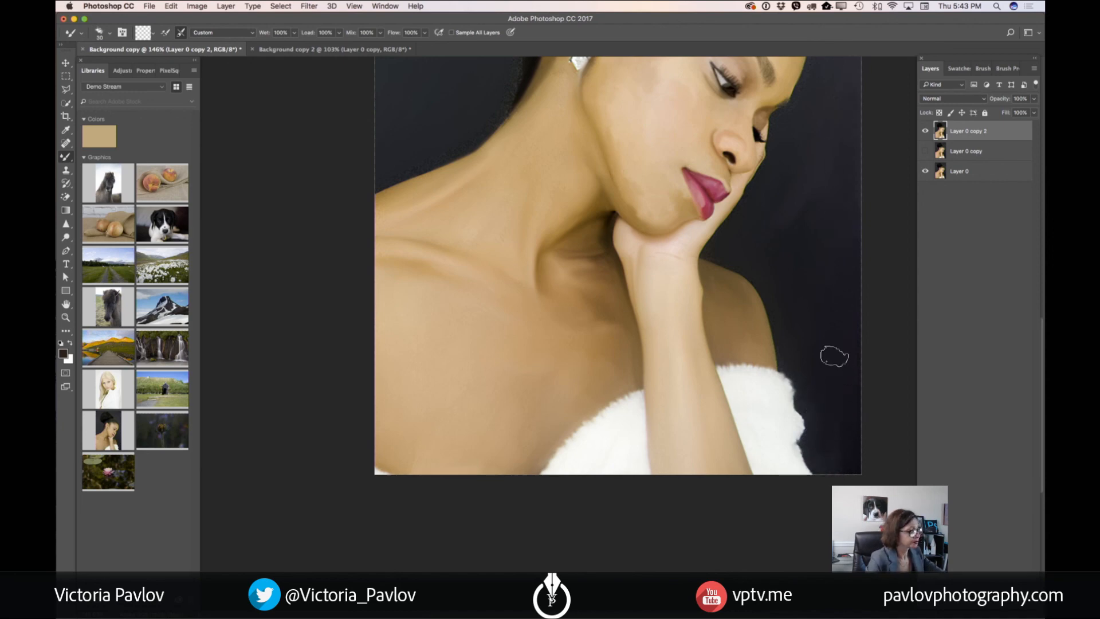
key("super+0")
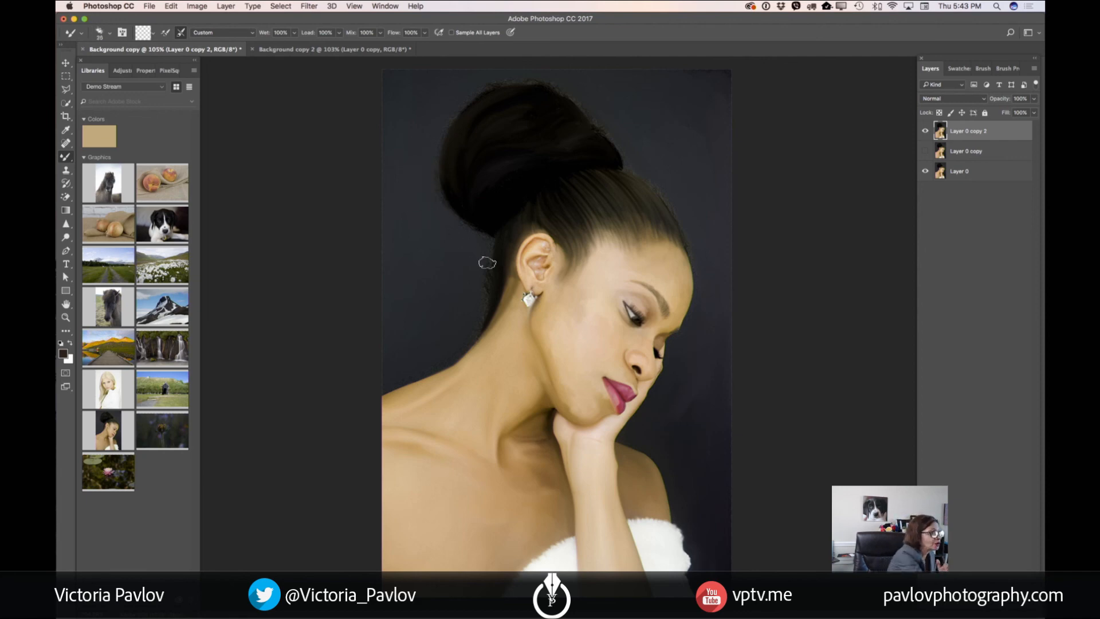
Set the Mixer Brush to Wet 21%, Load 21%, Mix 43% and Flow 42%, and soften the hair's outer edges into the background at 25 px
left_click(294, 33)
left_click_drag(296, 46, 264, 49)
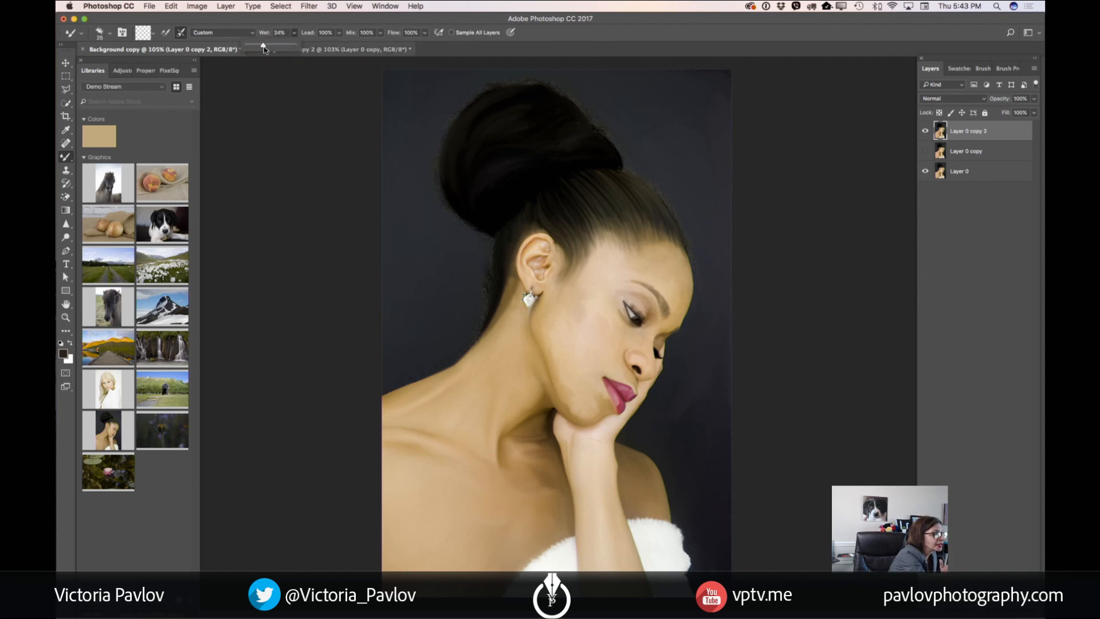
left_click(339, 33)
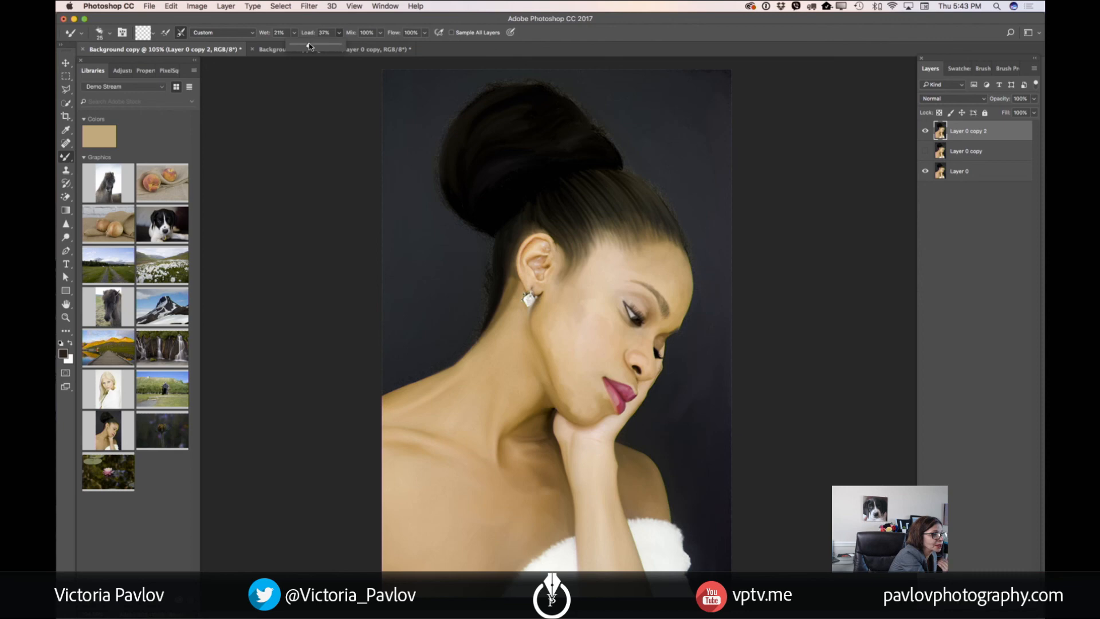
left_click_drag(302, 47, 303, 48)
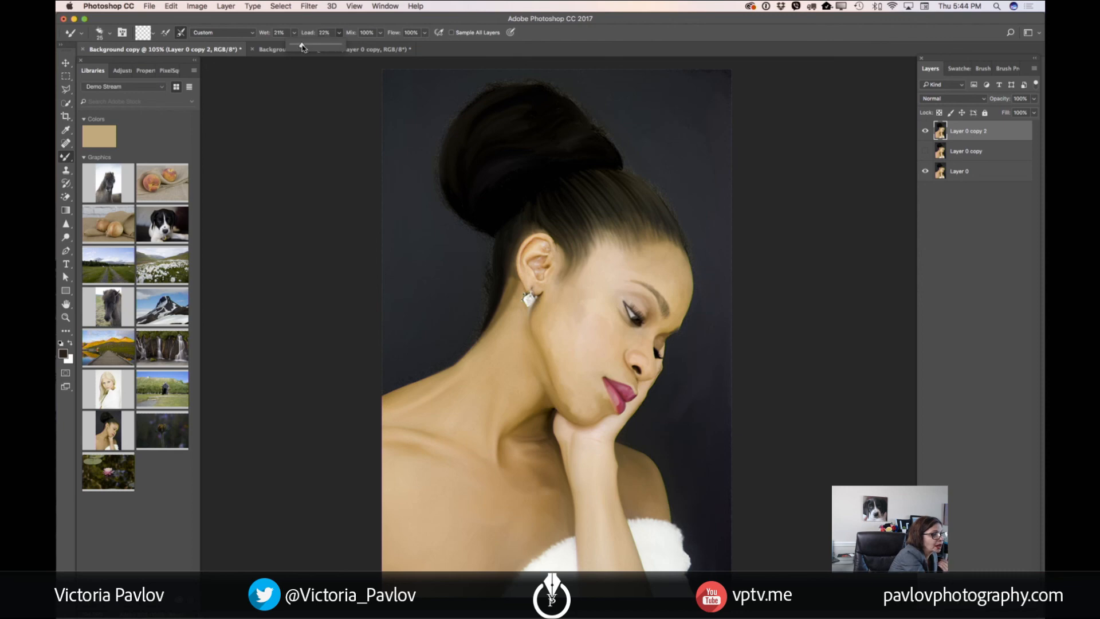
left_click(379, 33)
left_click_drag(384, 46, 352, 48)
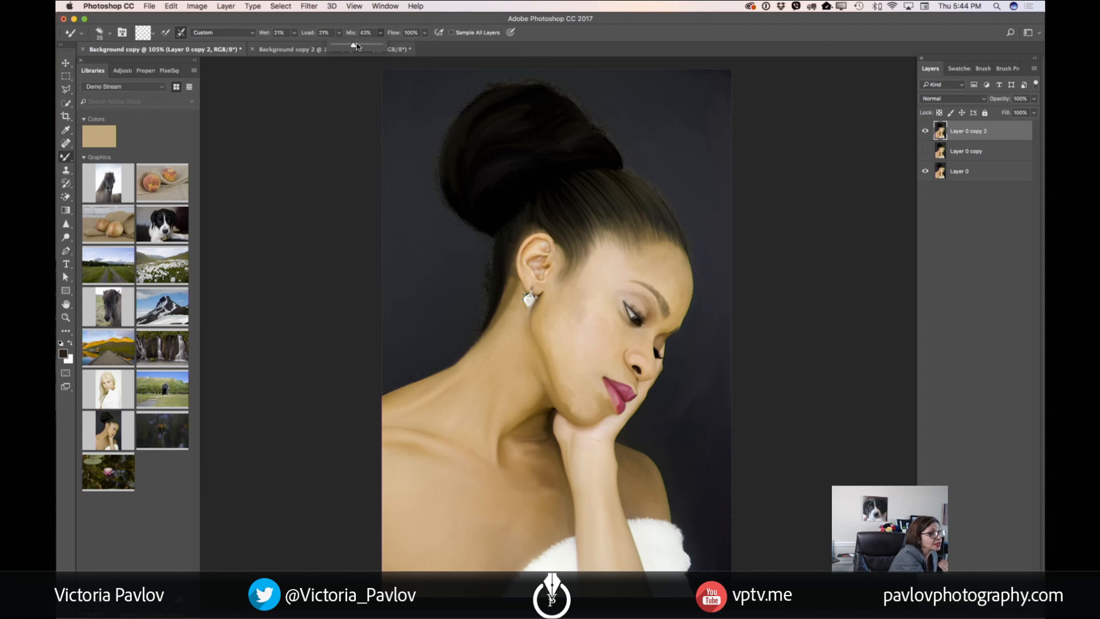
left_click(425, 32)
left_click_drag(428, 45, 396, 48)
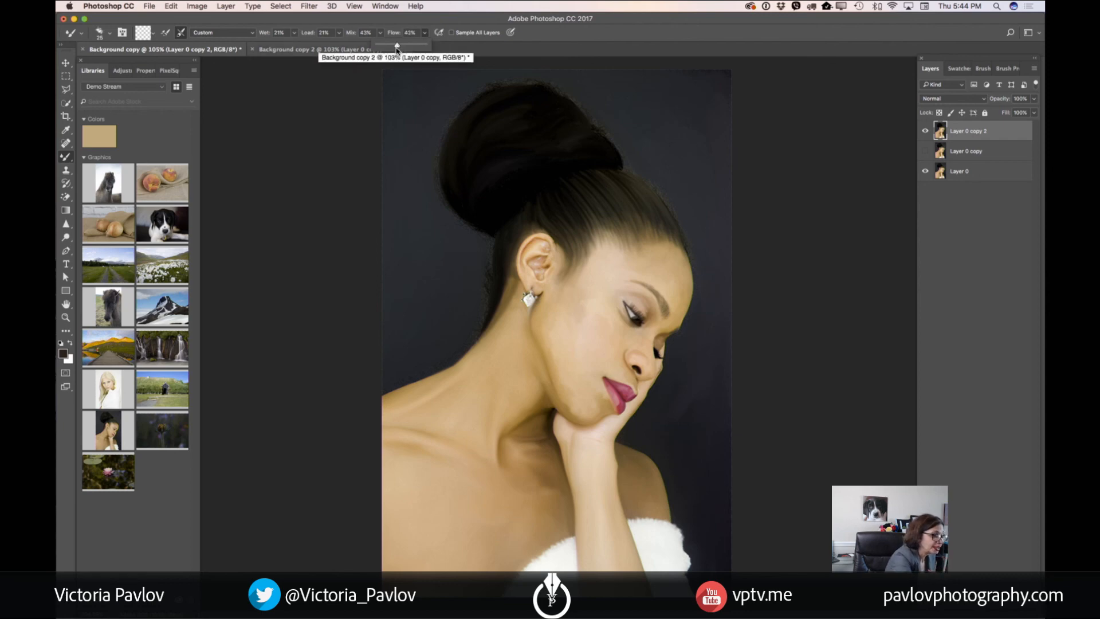
left_click(434, 194)
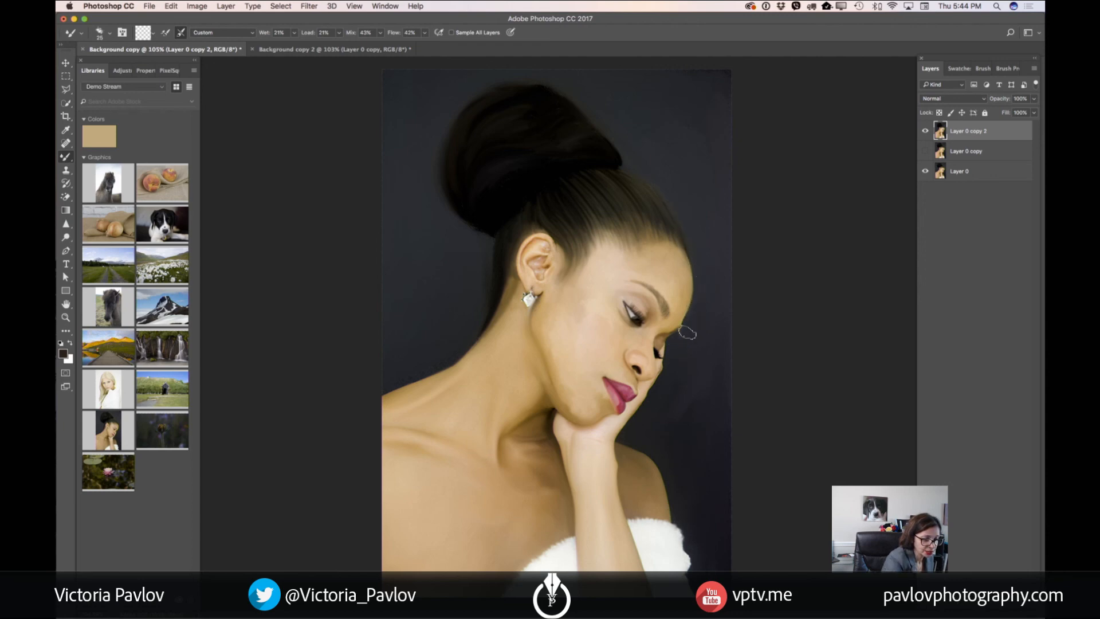
Smooth the inside of the ear with a smaller brush, and blend the earring with Wet, Load, Mix and Flow at 100%
key("bracketleft")
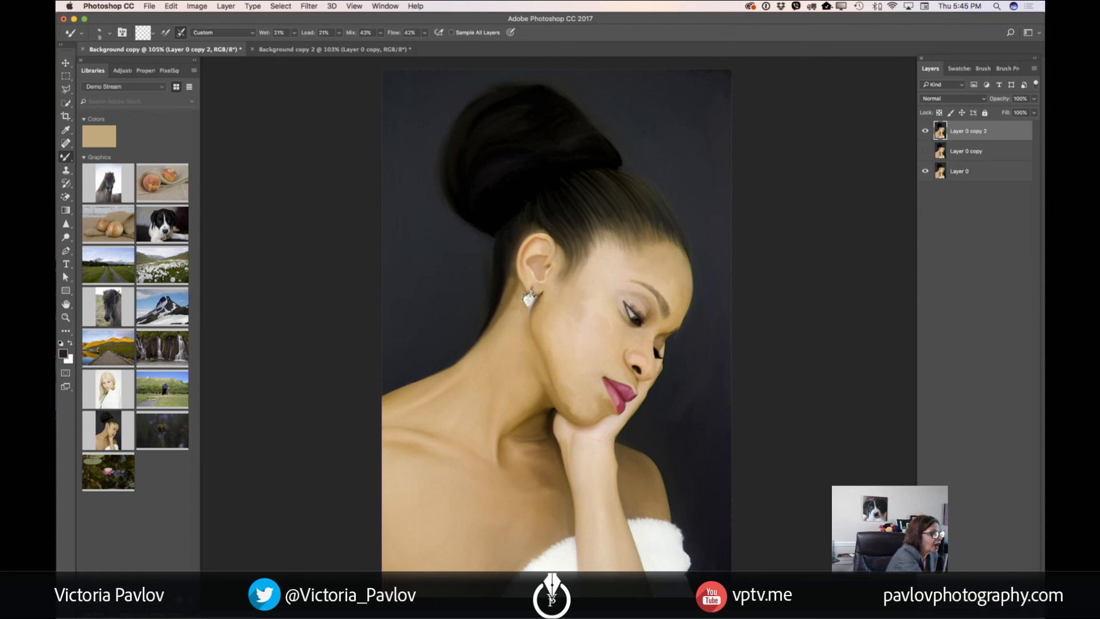
left_click(293, 33)
left_click_drag(294, 47, 453, 45)
left_click(424, 33)
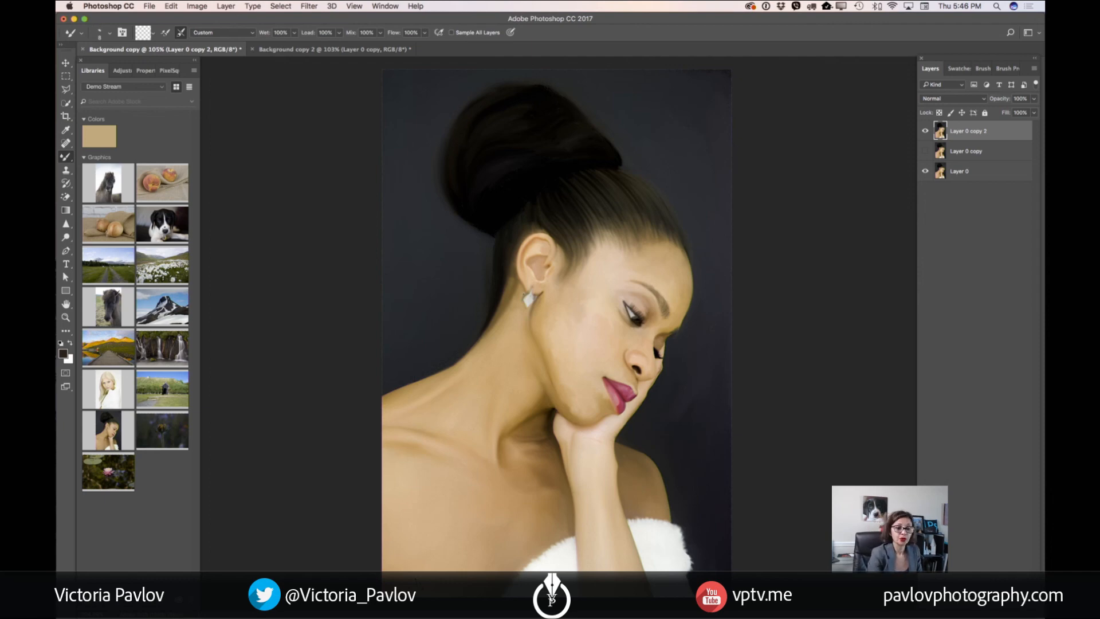
Compare the painted portrait with the original by toggling the visibility of Layer 0 copy 2
left_click(926, 133)
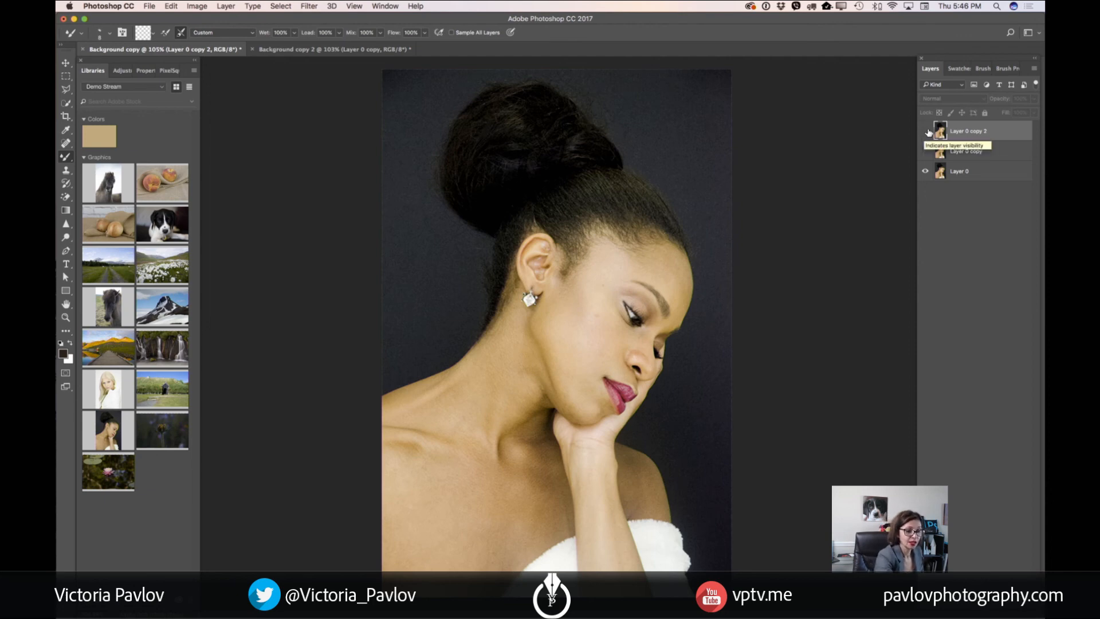
left_click(924, 134)
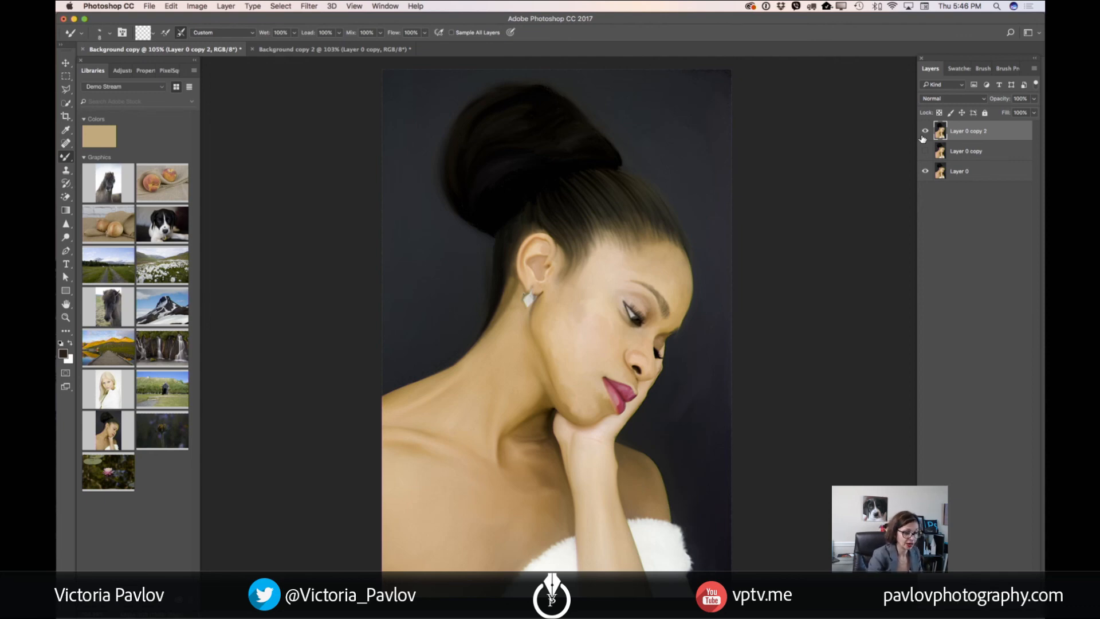
left_click(925, 134)
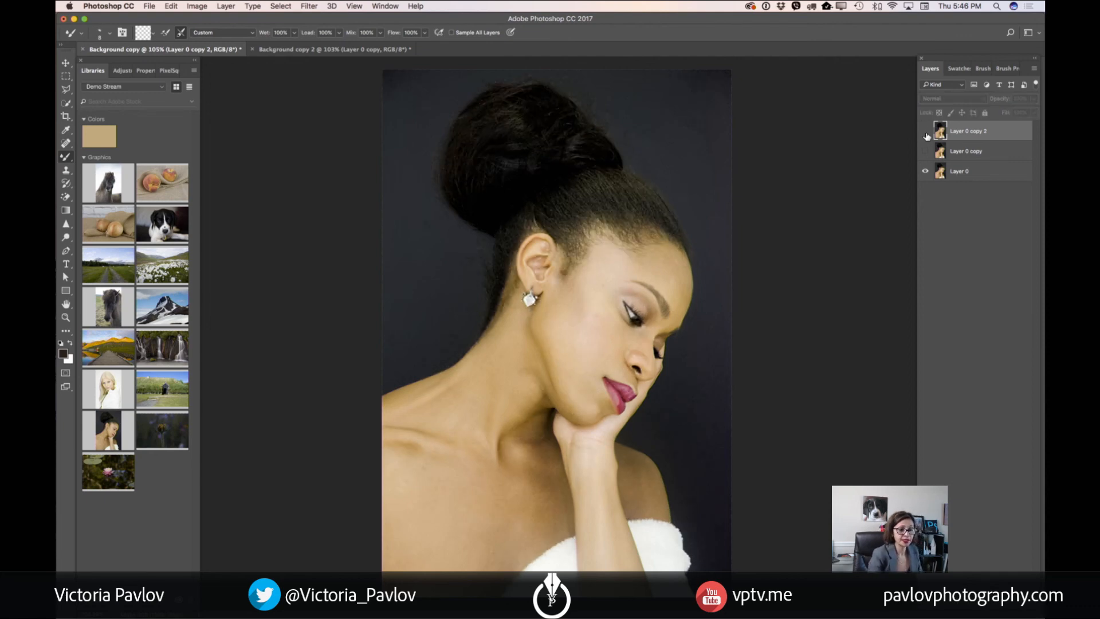
left_click(925, 132)
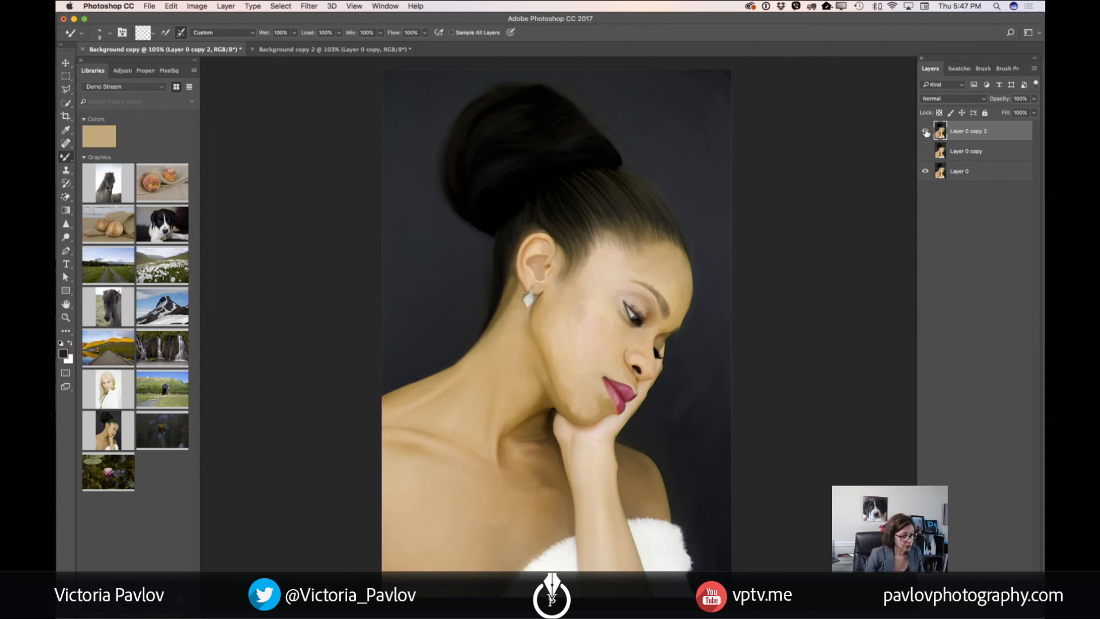
Switch to the Background copy 2 document, zoom it out to 89.4% and hide the side panels
left_click(307, 50)
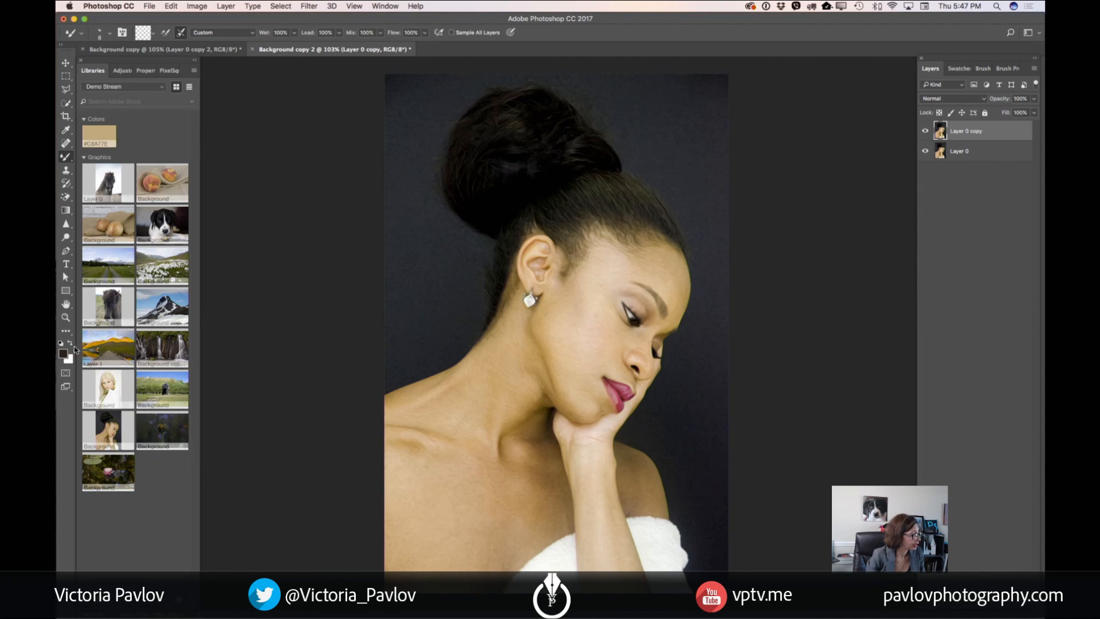
key("z")
left_click_drag(591, 302, 624, 297)
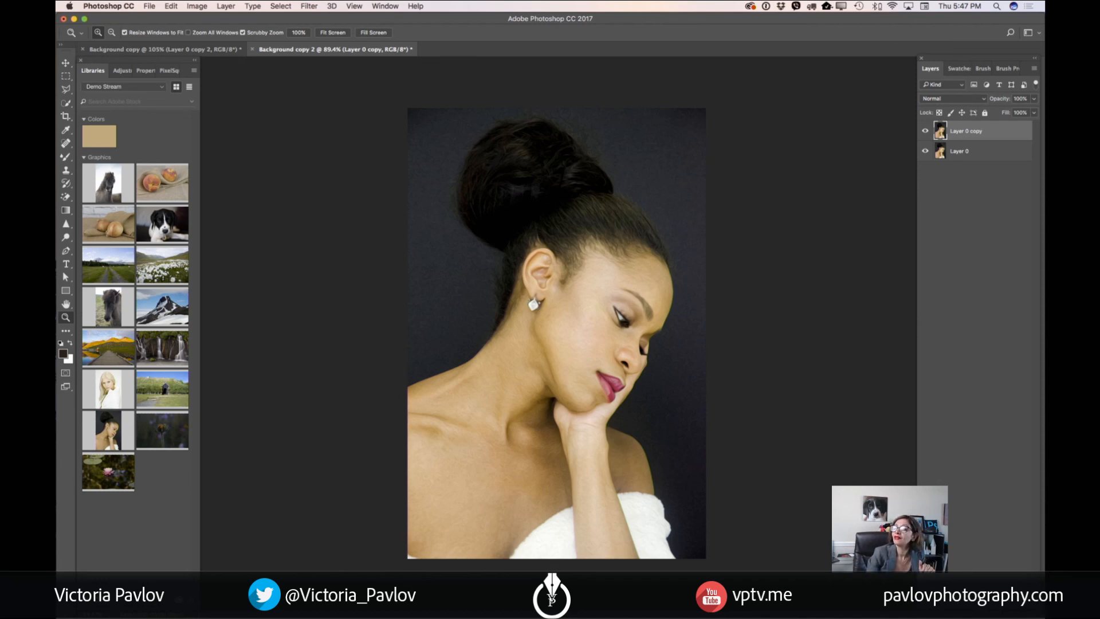
key("shift+Tab")
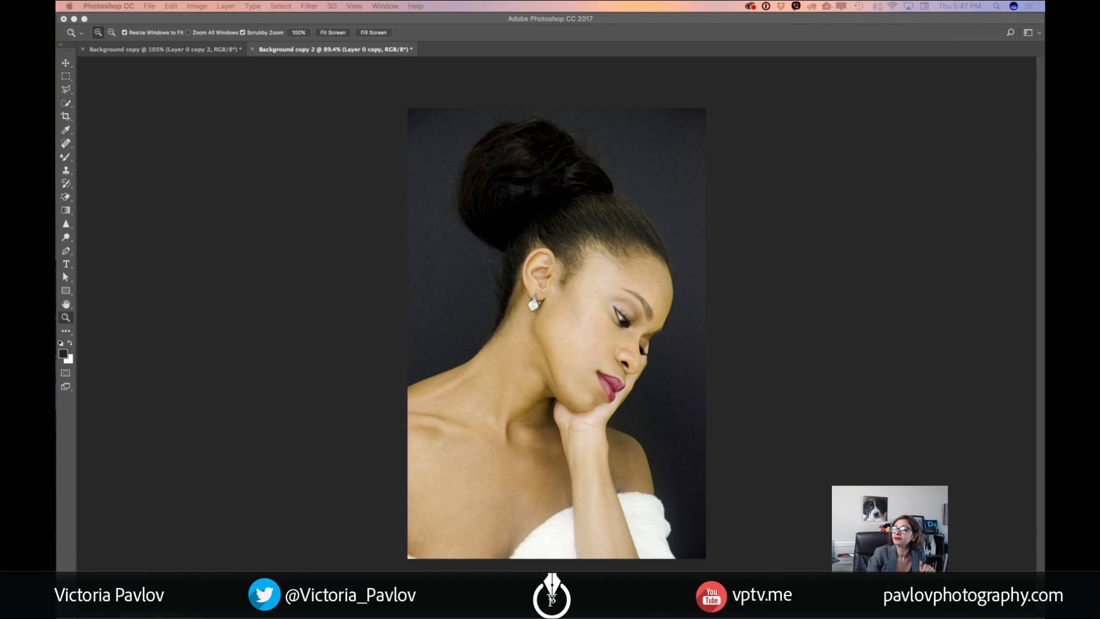